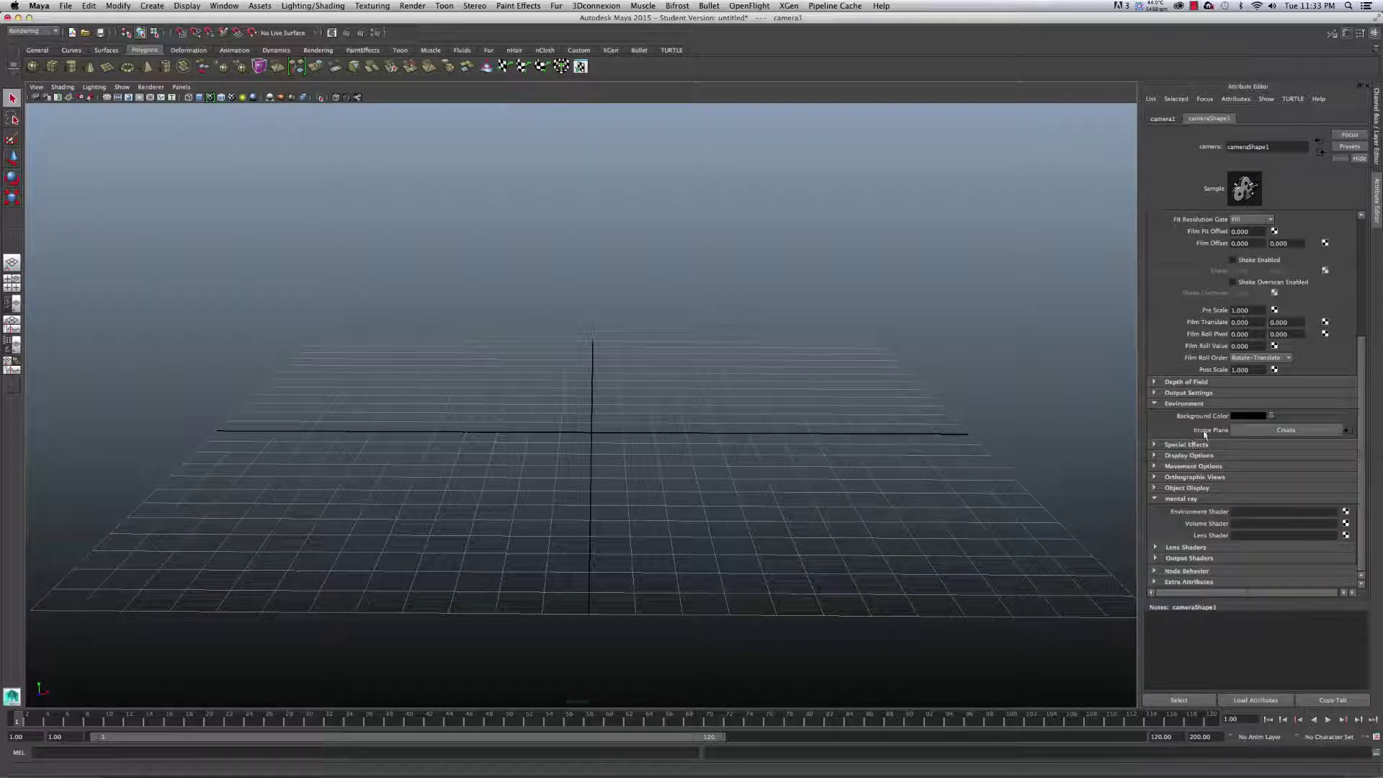
Step: Create an image plane for camera1 and load Desk.jpg from the Desktop as its image
click(1296, 430)
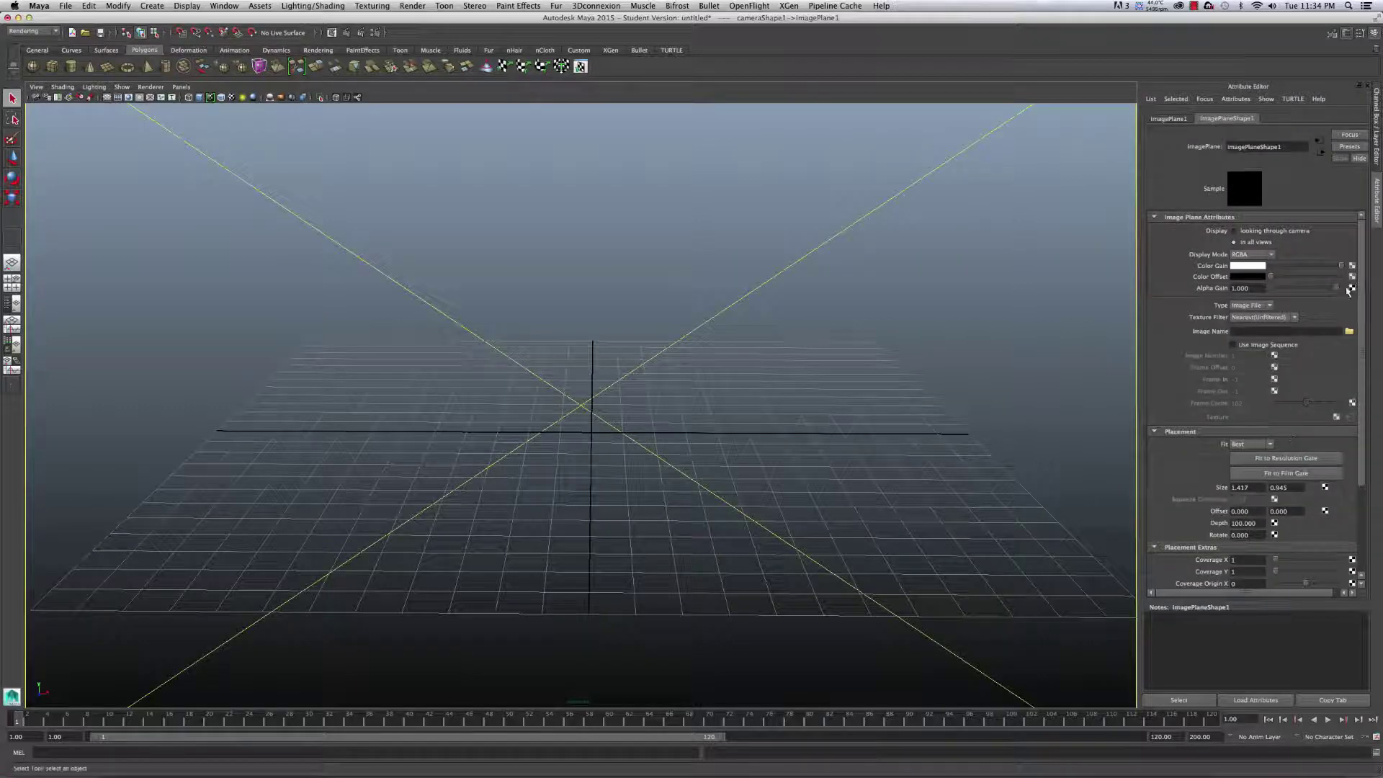
click(1349, 332)
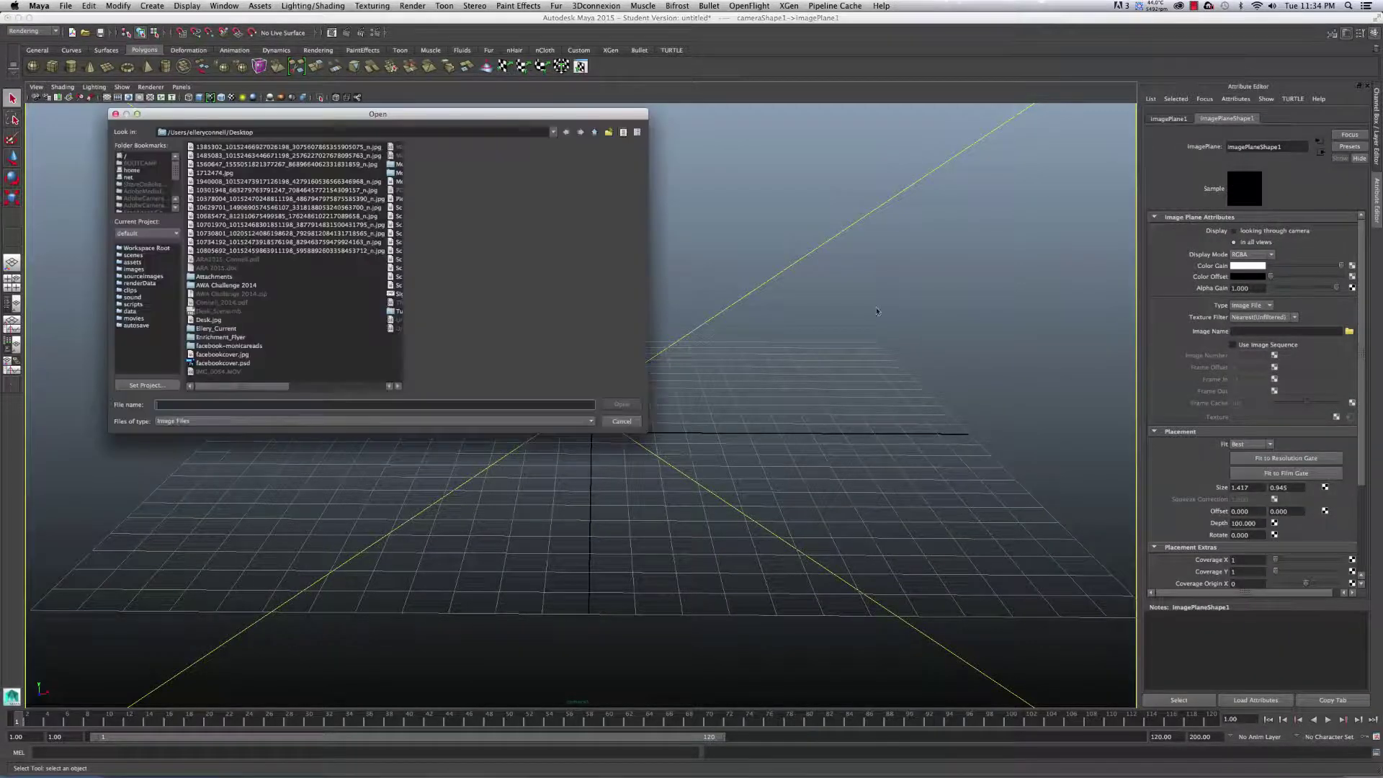
click(208, 320)
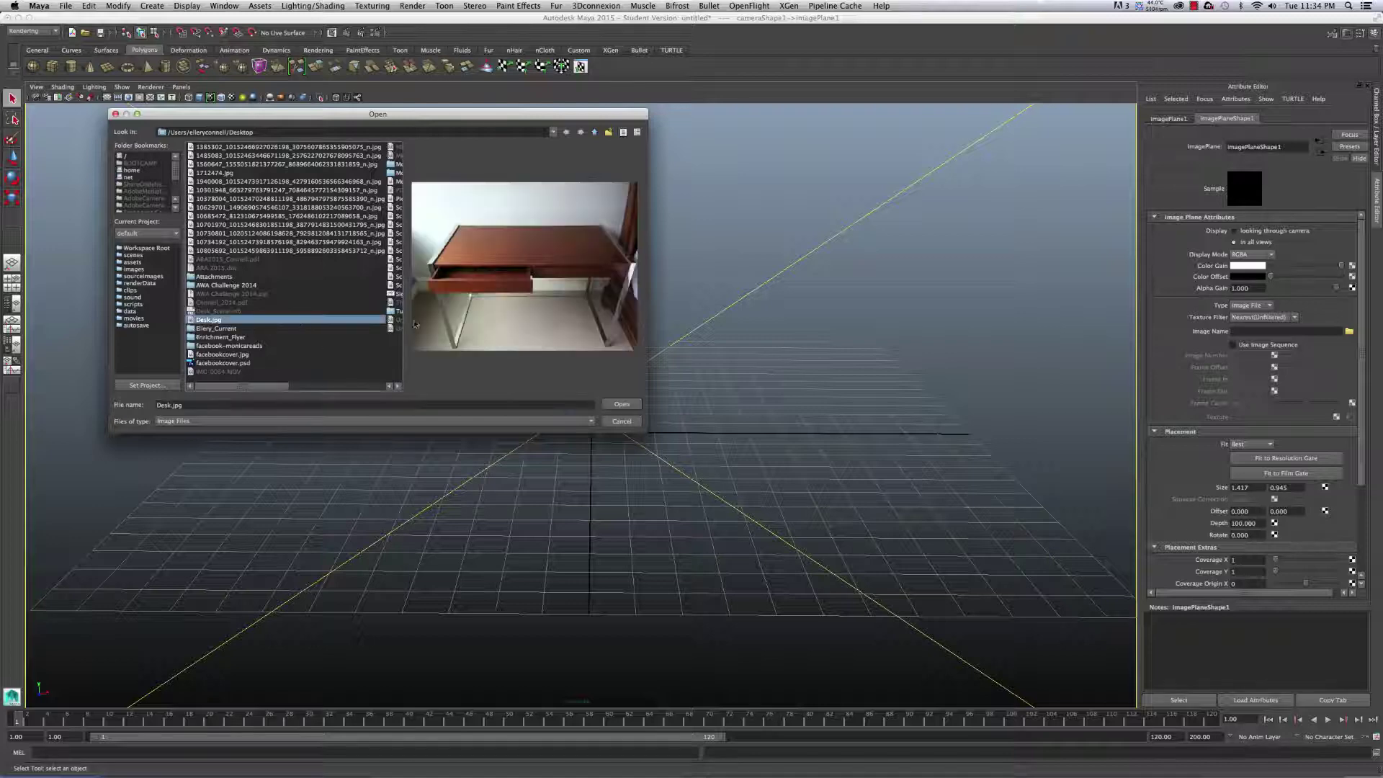
click(621, 405)
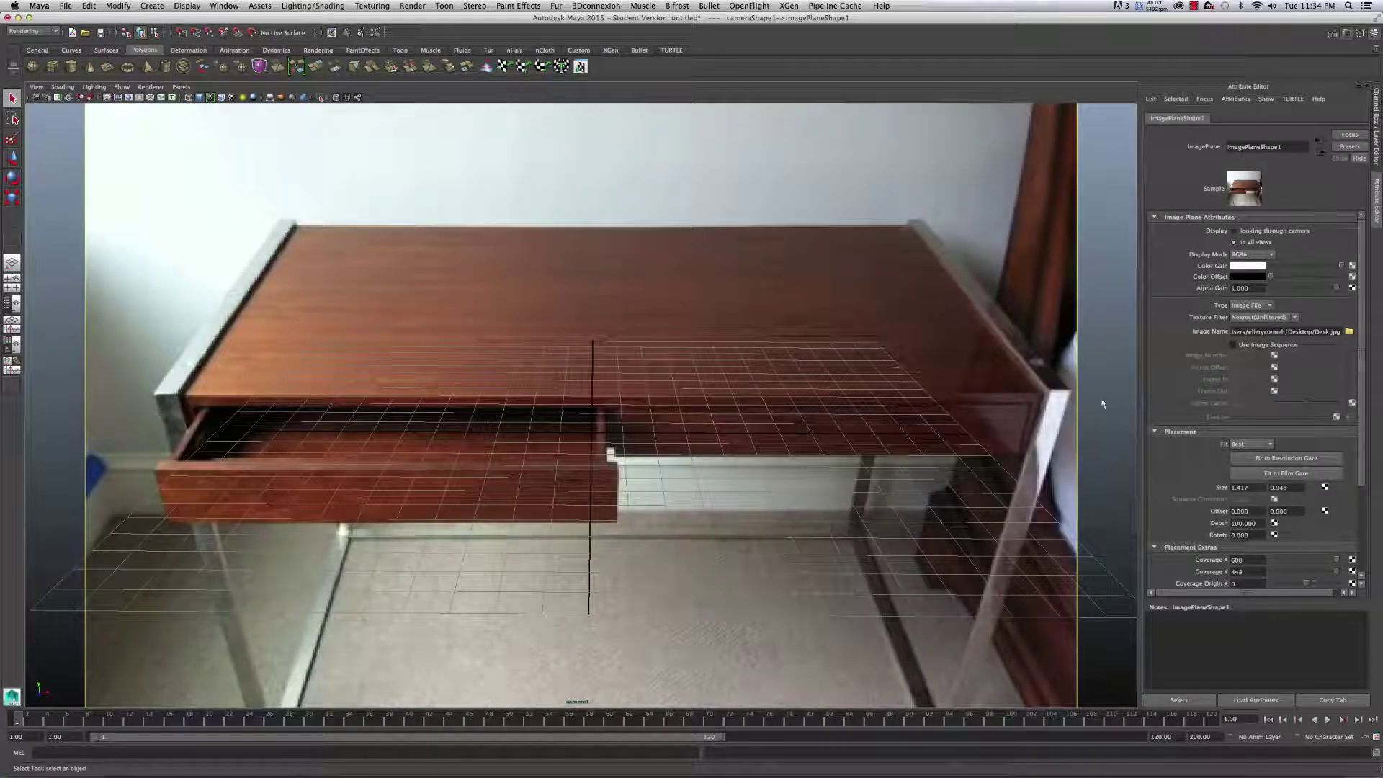
Step: In the render settings, set the image size to 600 by 448 pixels and turn on maintaining the width/height ratio
alt+drag(722, 460, 698, 438)
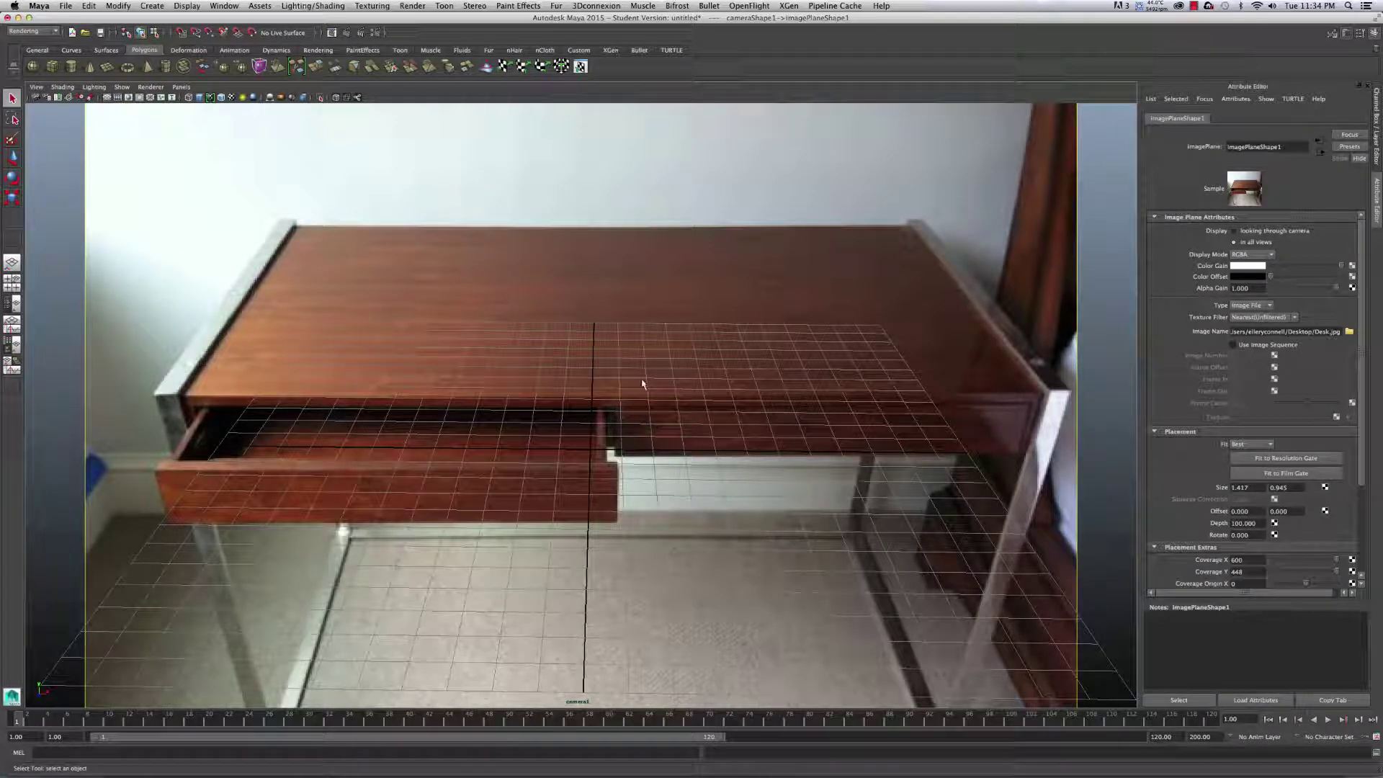
click(376, 33)
drag(527, 269, 814, 107)
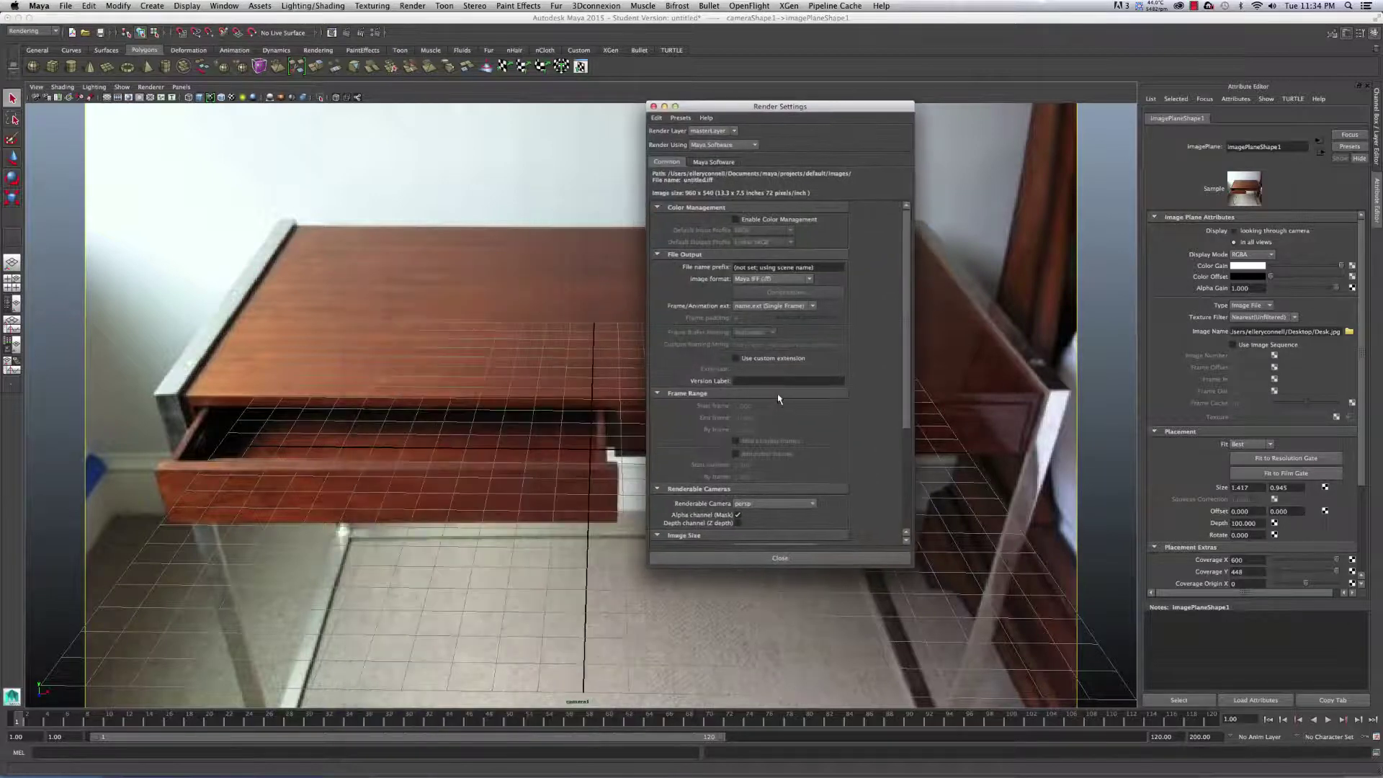
scroll(781, 407, down, 5)
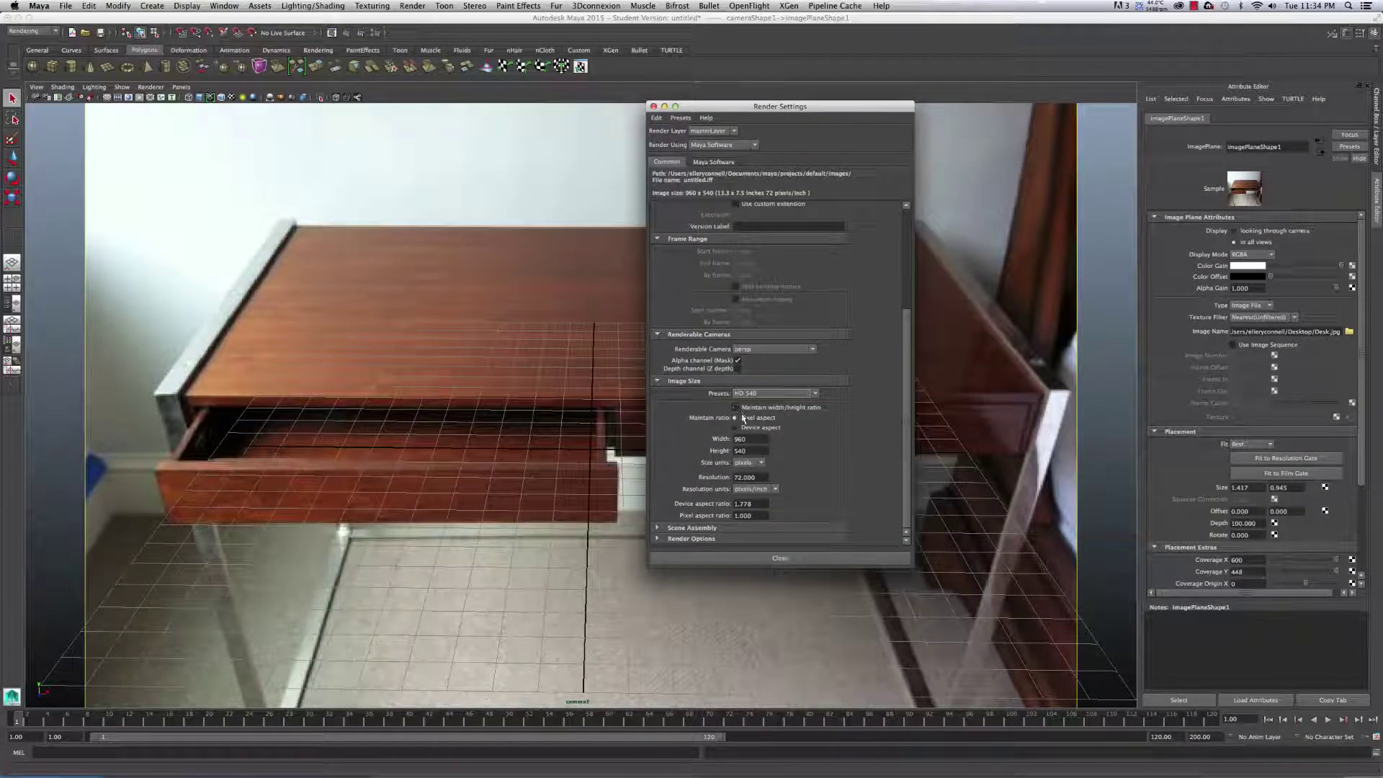
click(748, 439)
text(600)
key(Tab)
text(448)
key(Tab)
click(736, 408)
click(654, 107)
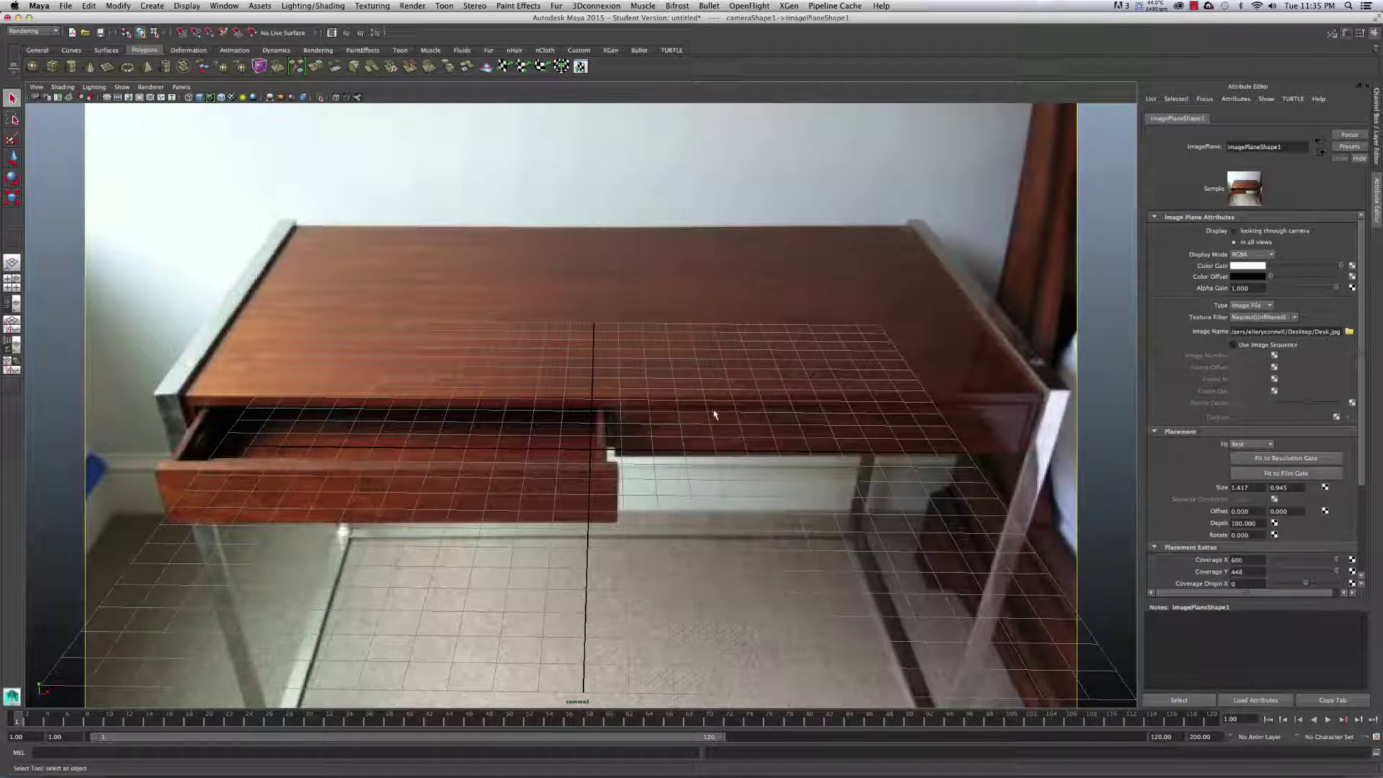
Step: Fit the image plane to the resolution gate and display the resolution gate in the camera view
click(1283, 460)
click(128, 98)
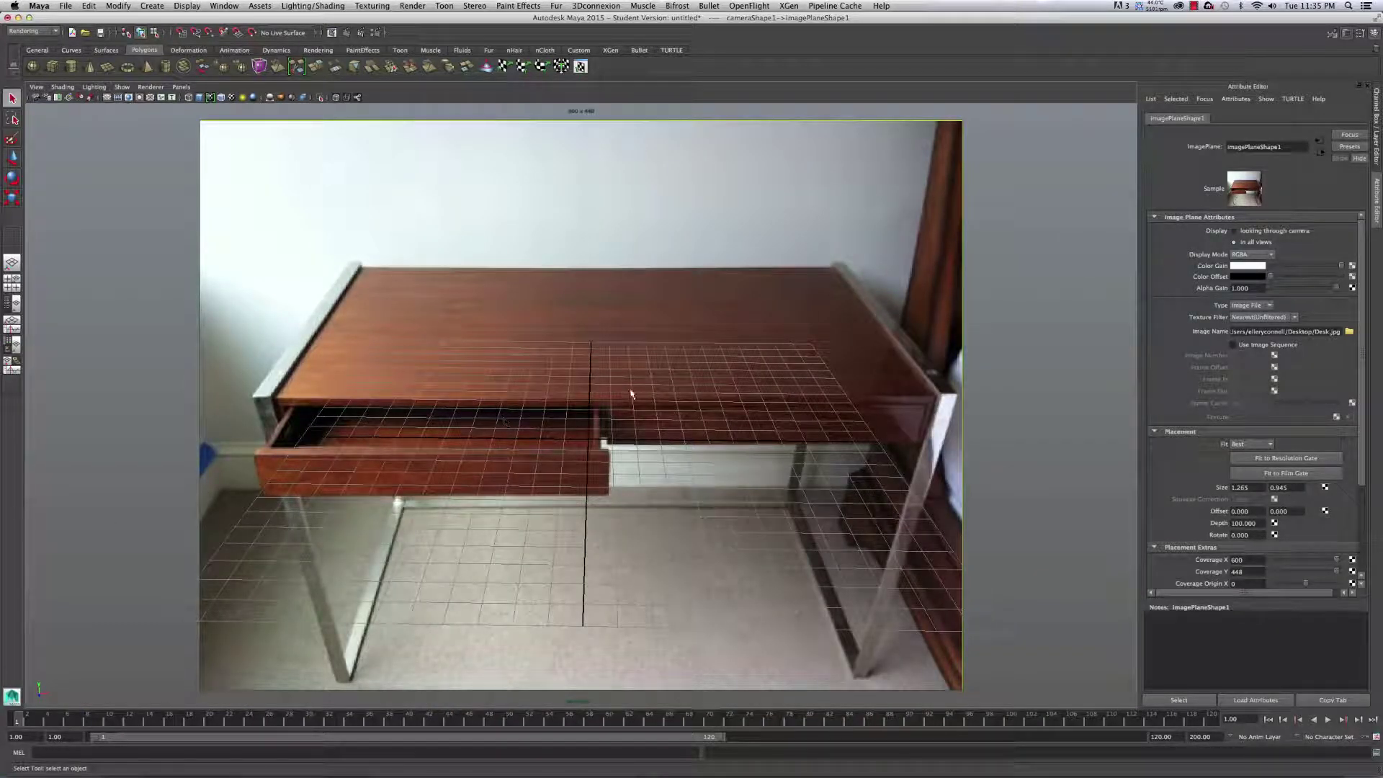
Step: Adjust camera1 until the perspective of the ground grid lines up with the edges of the desktop in the photo
alt+drag(627, 387, 581, 394)
alt+right_drag(580, 394, 597, 383)
ctrl+alt+drag(601, 387, 611, 350)
alt+middle_drag(611, 351, 610, 351)
alt+drag(609, 352, 605, 349)
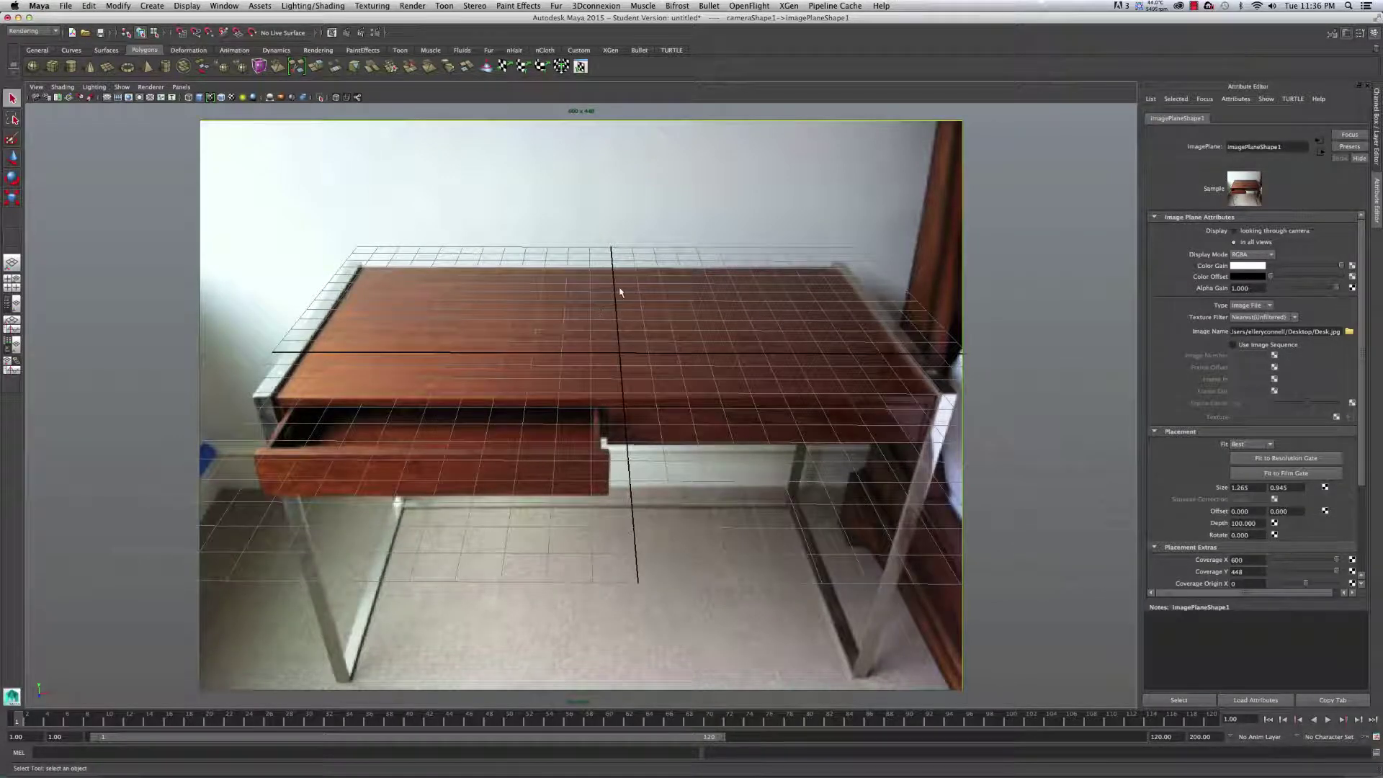
alt+drag(602, 348, 598, 344)
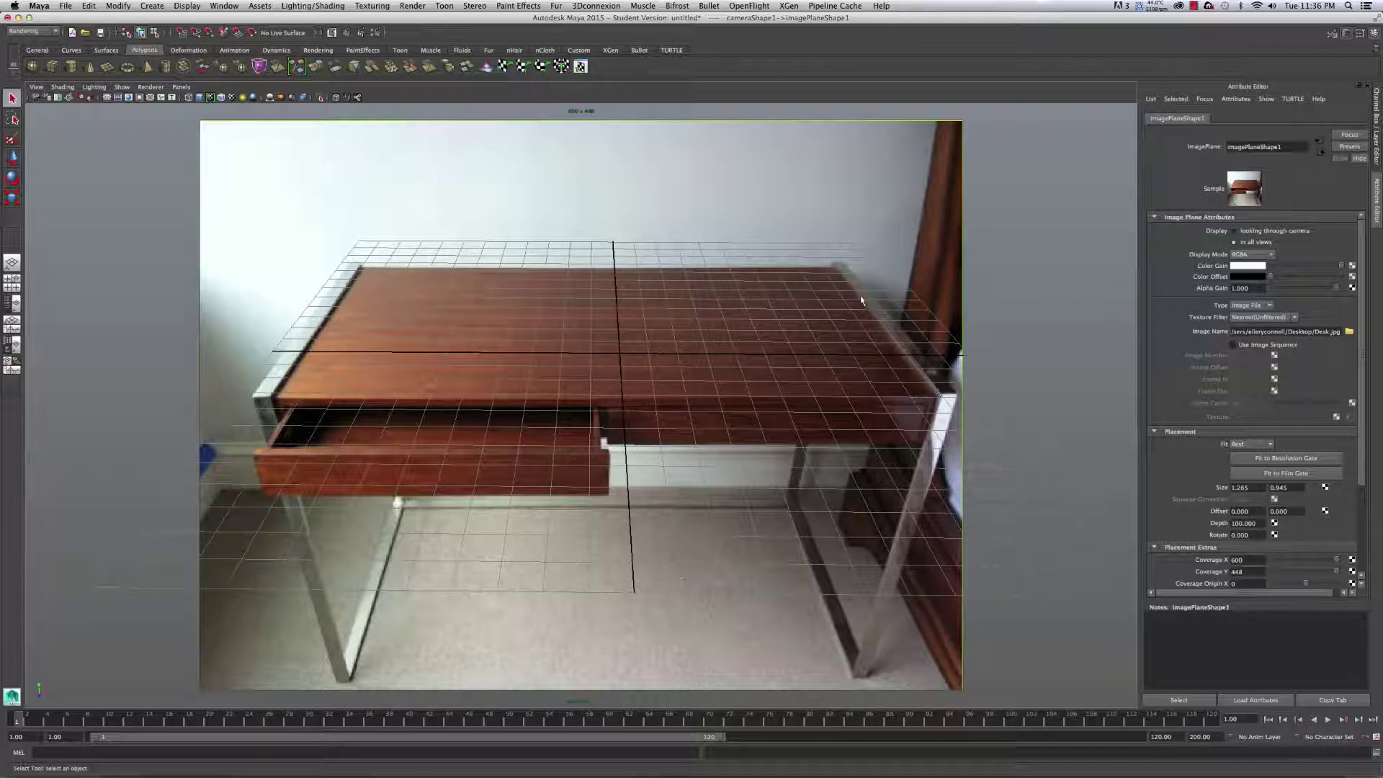
alt+middle_drag(843, 411, 855, 411)
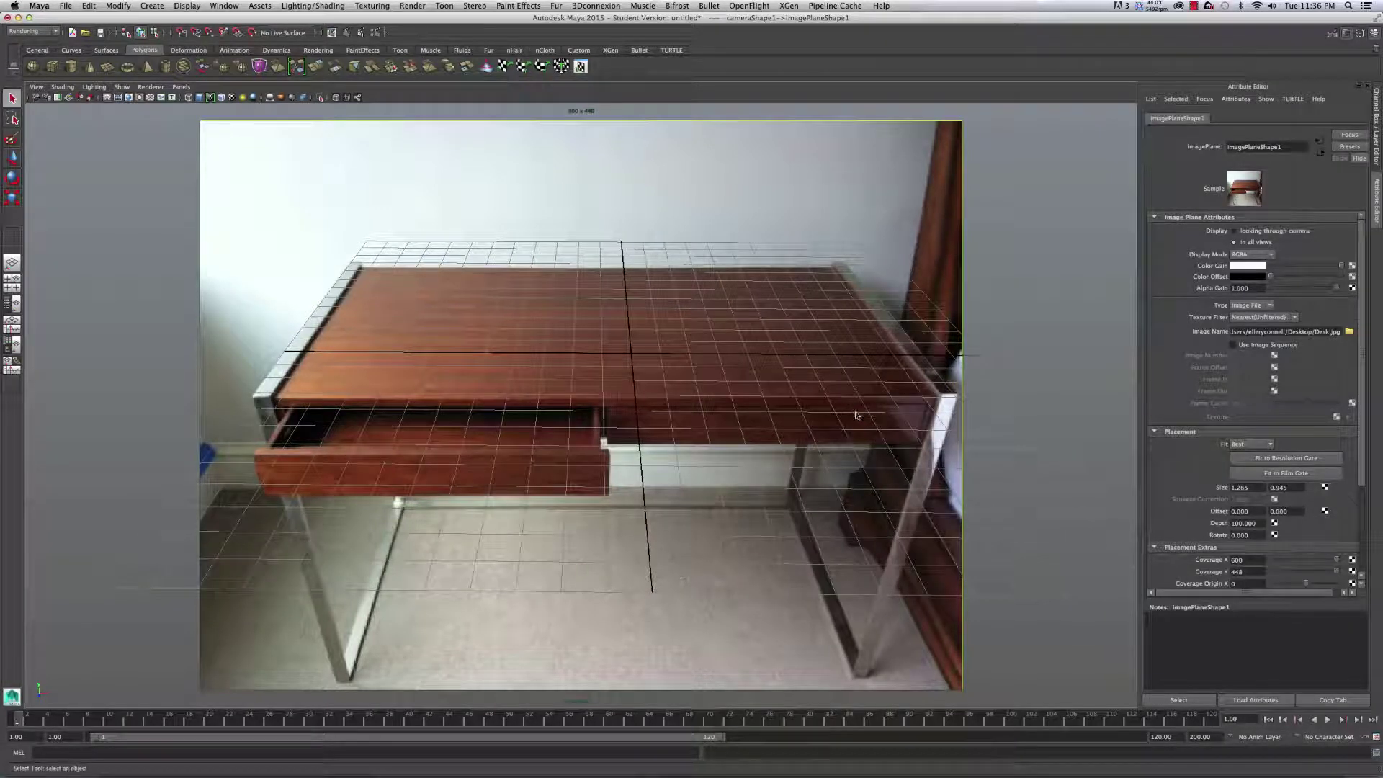
alt+drag(853, 417, 855, 418)
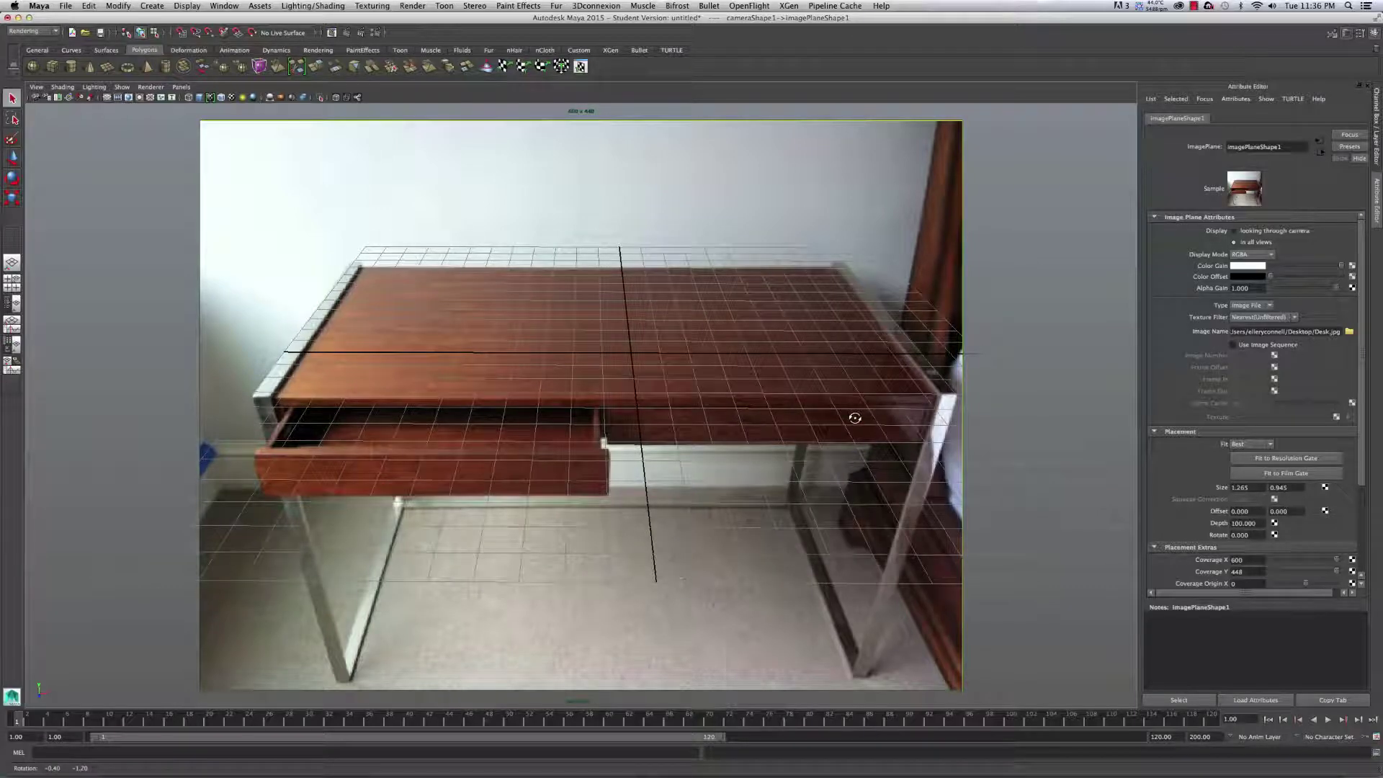
alt+middle_drag(856, 418, 839, 437)
alt+drag(839, 436, 824, 472)
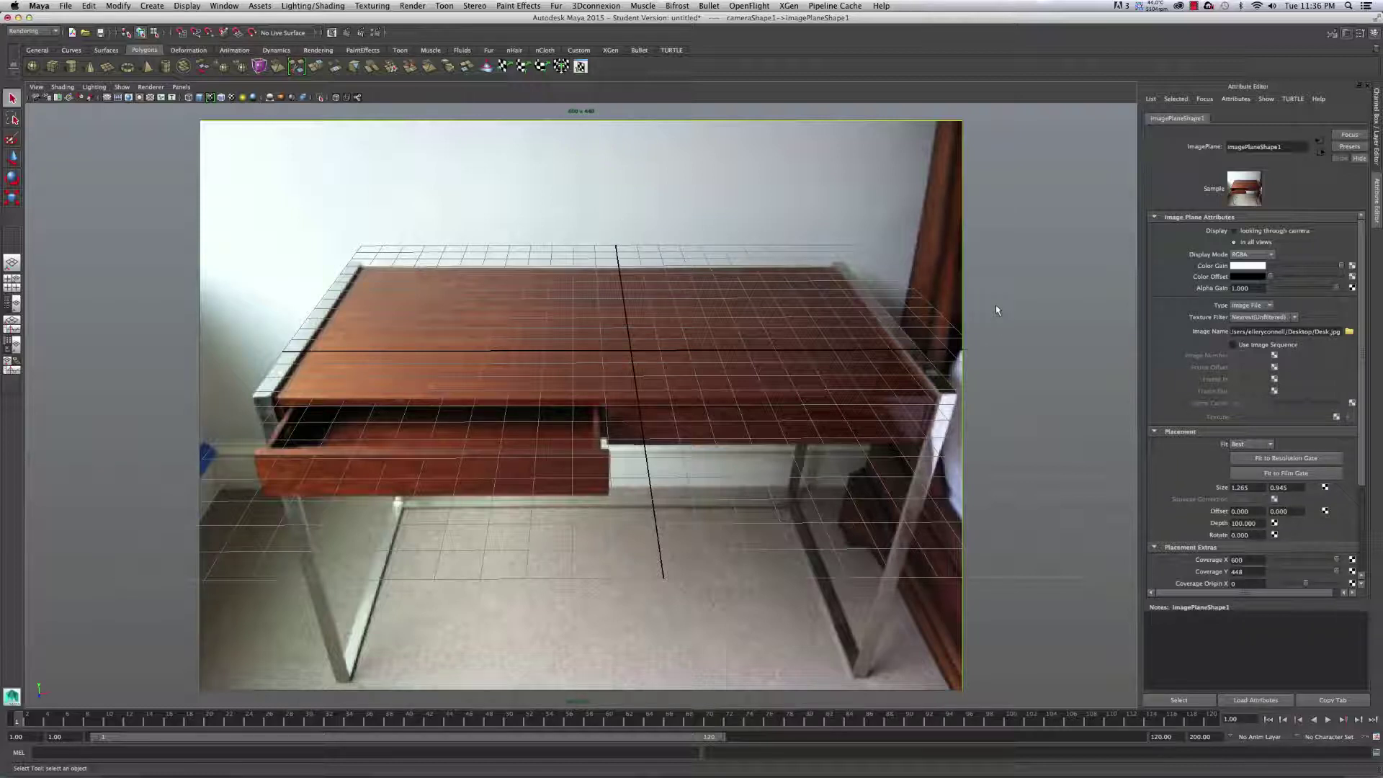
Step: Draw a polygon plane on the grid covering the desktop from its back-left to its front-right corner, and deselect it
click(107, 68)
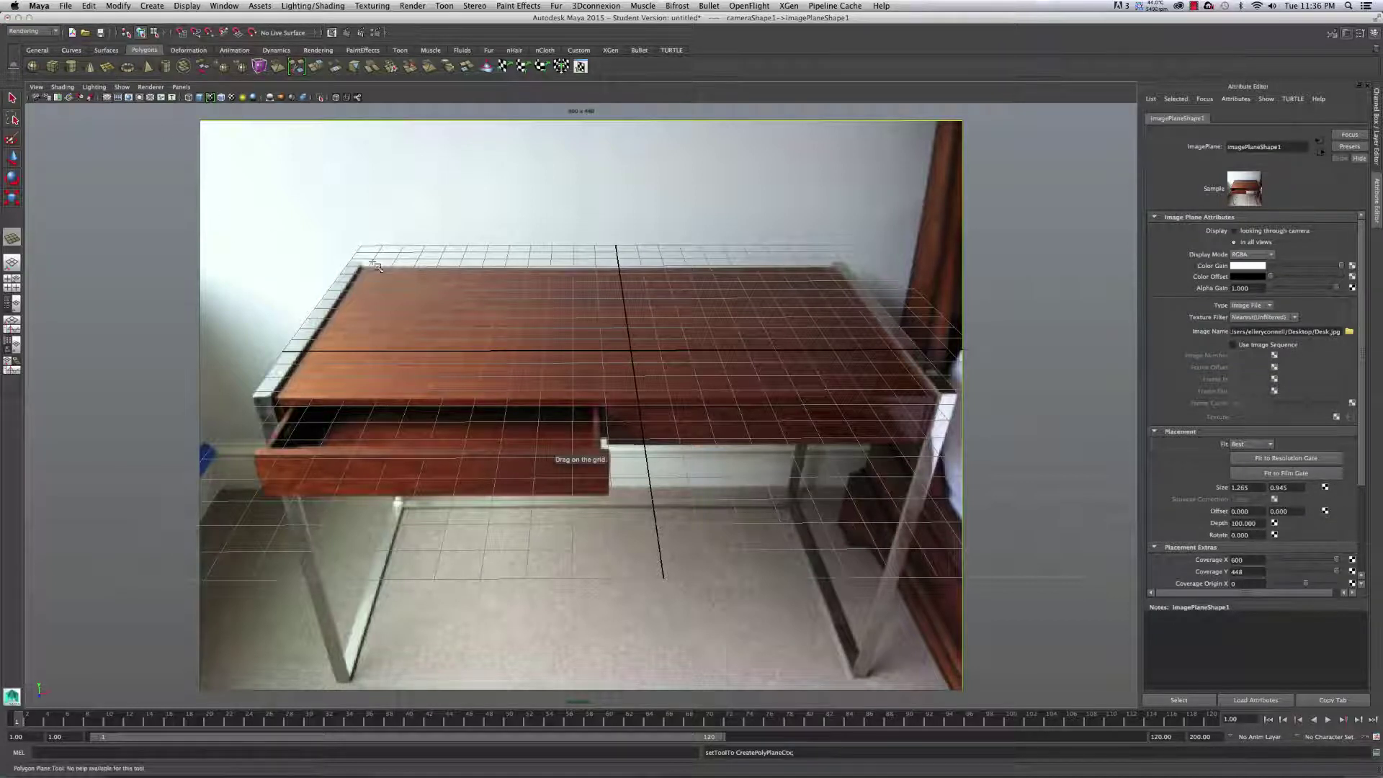
drag(367, 272, 940, 396)
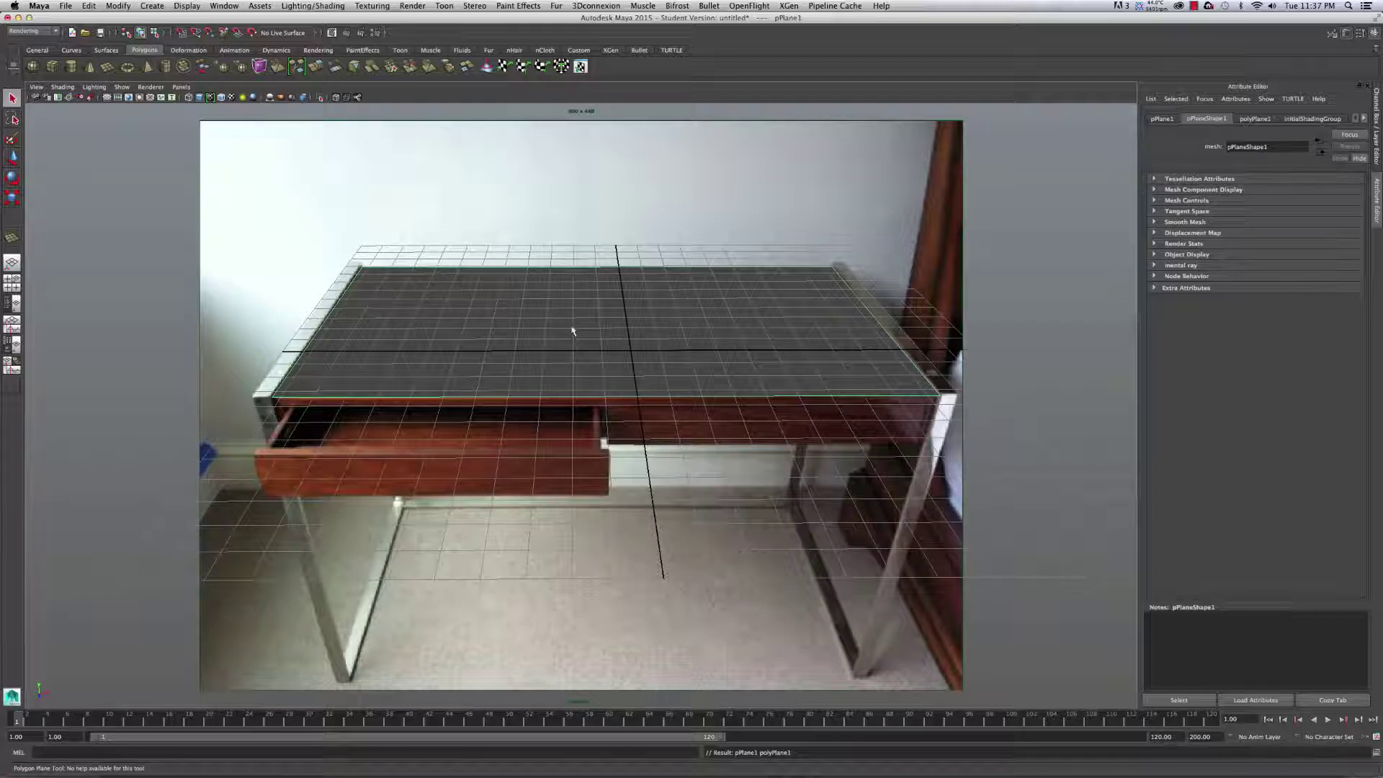
key(q)
click(335, 235)
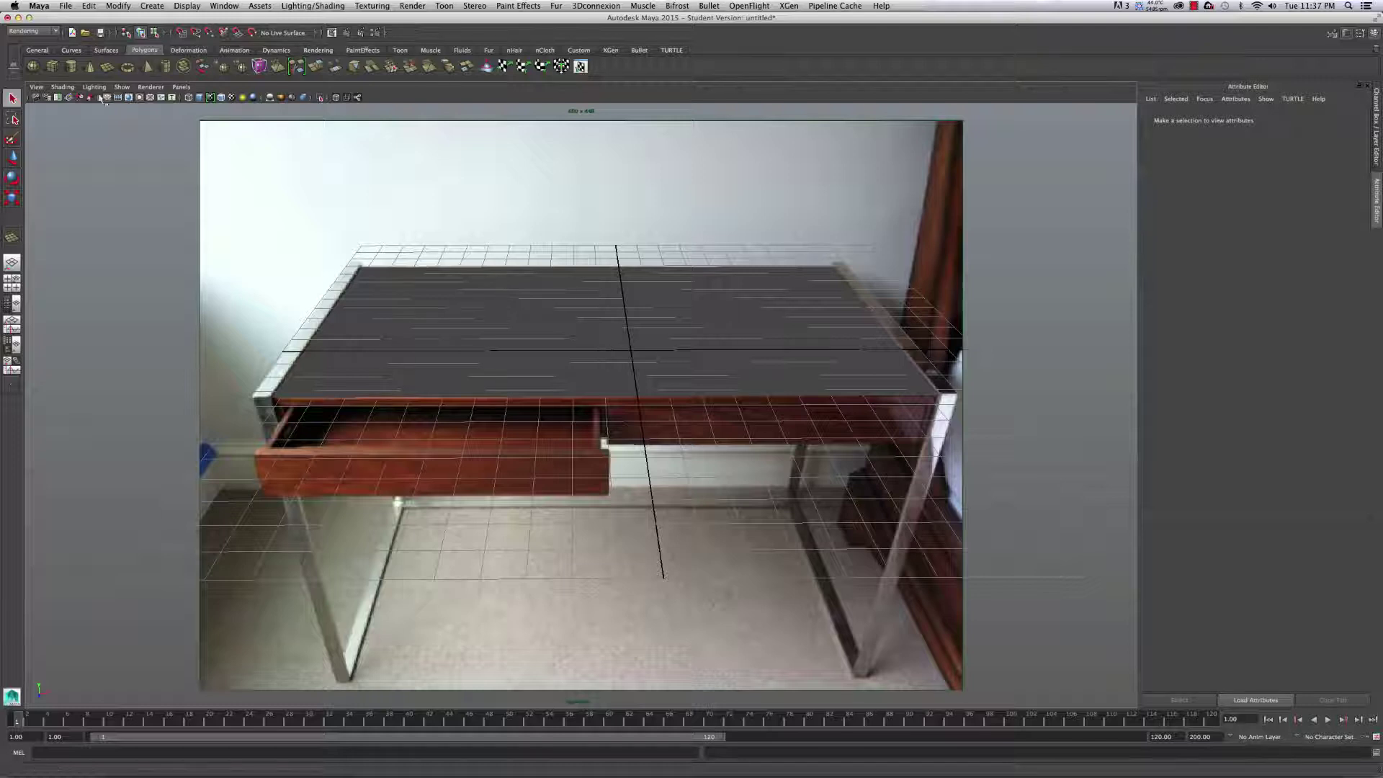
Step: Create a small polygon sphere near the middle of the desktop plane and adjust its height so it rests on the surface
click(32, 66)
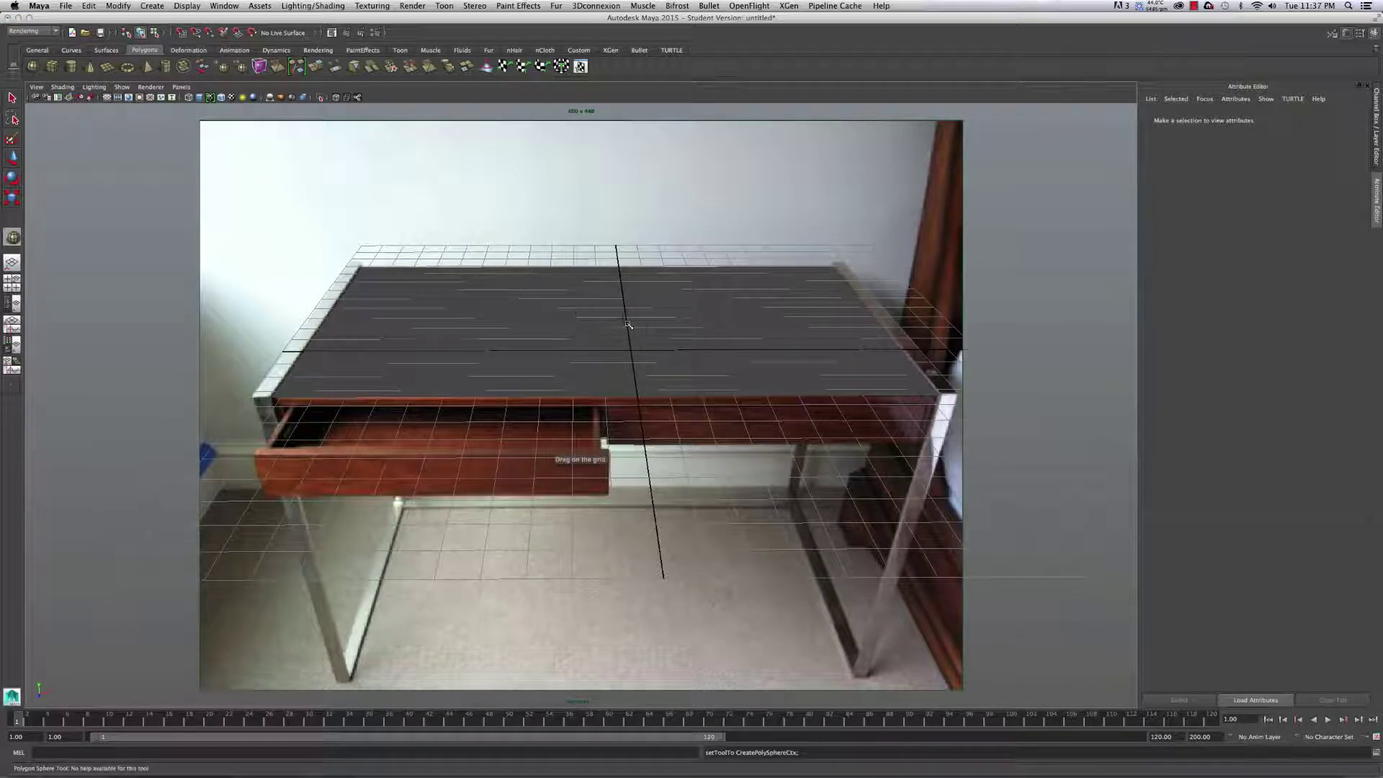
drag(631, 336, 630, 263)
key(w)
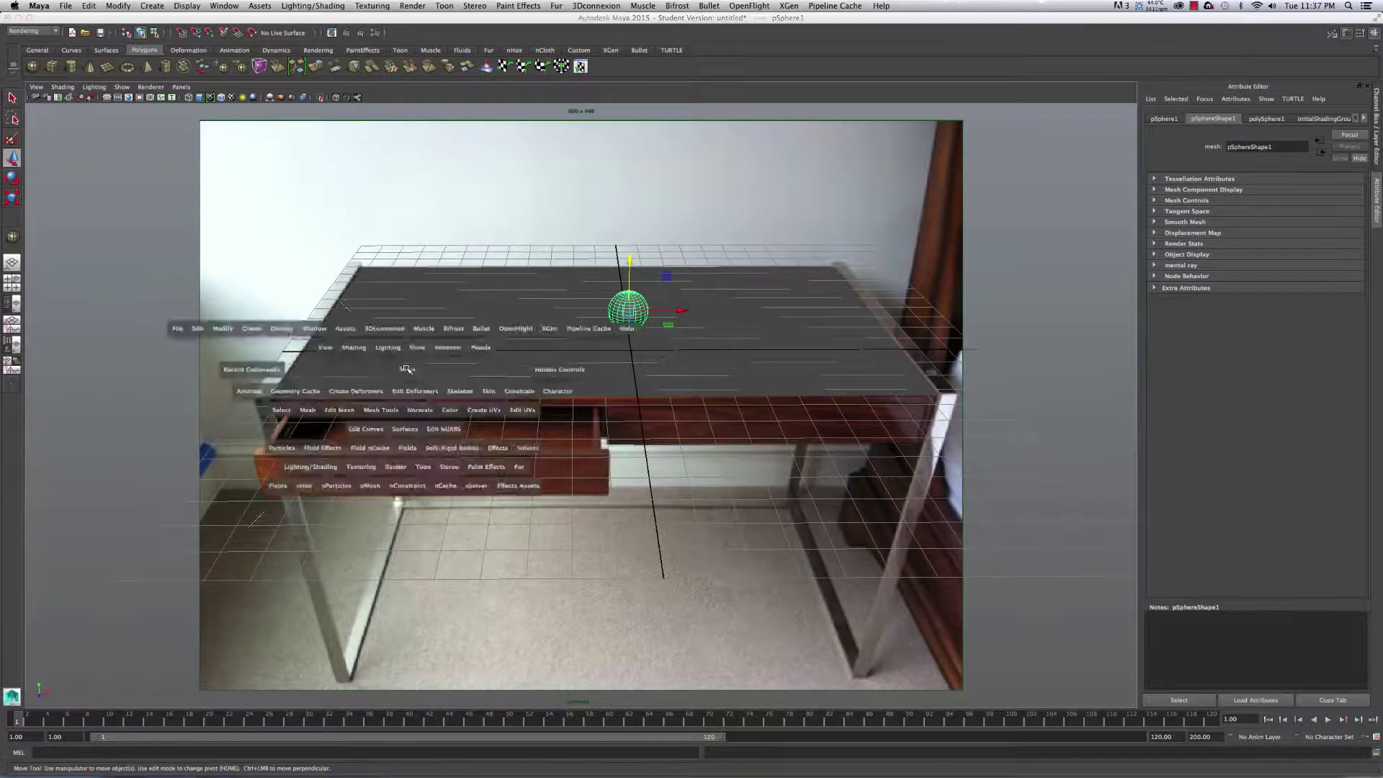
key(space)
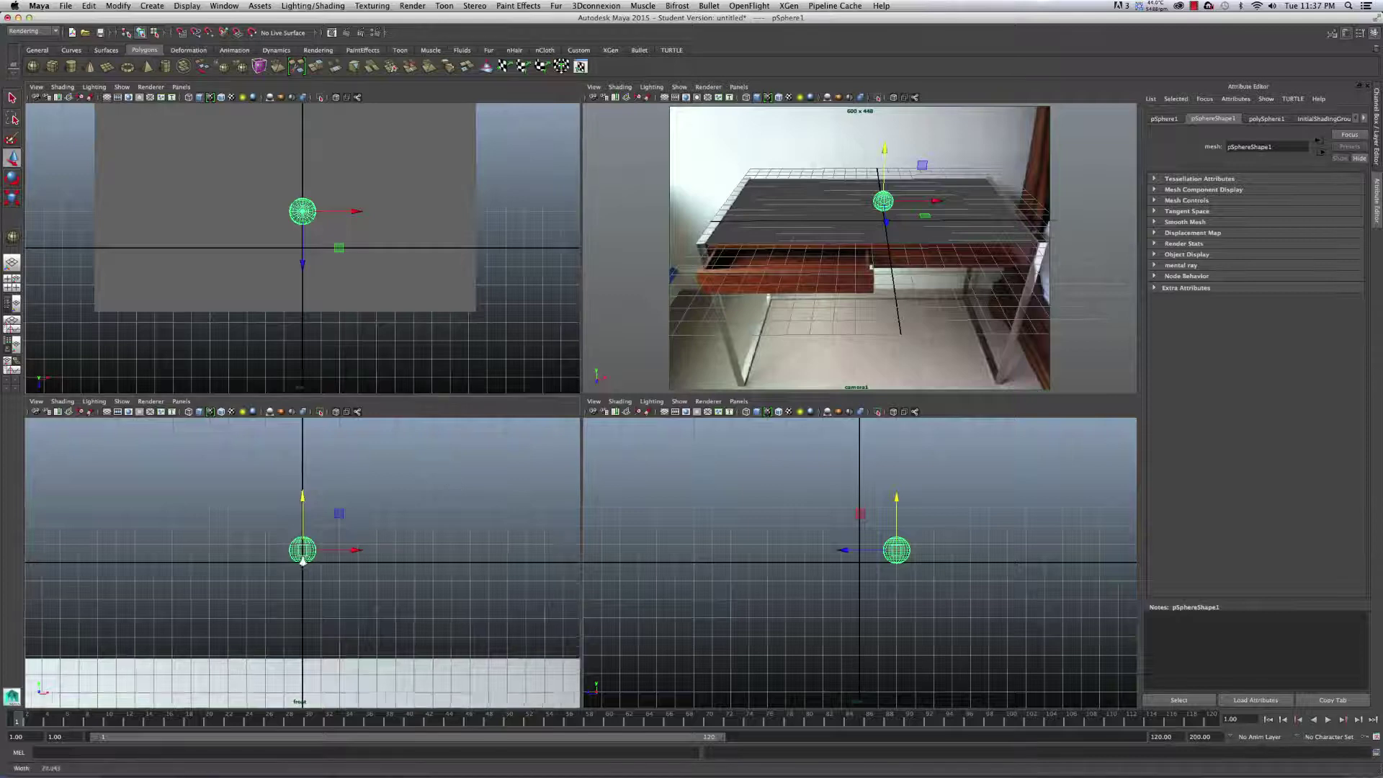
scroll(299, 565, up, 10)
scroll(281, 513, down, 5)
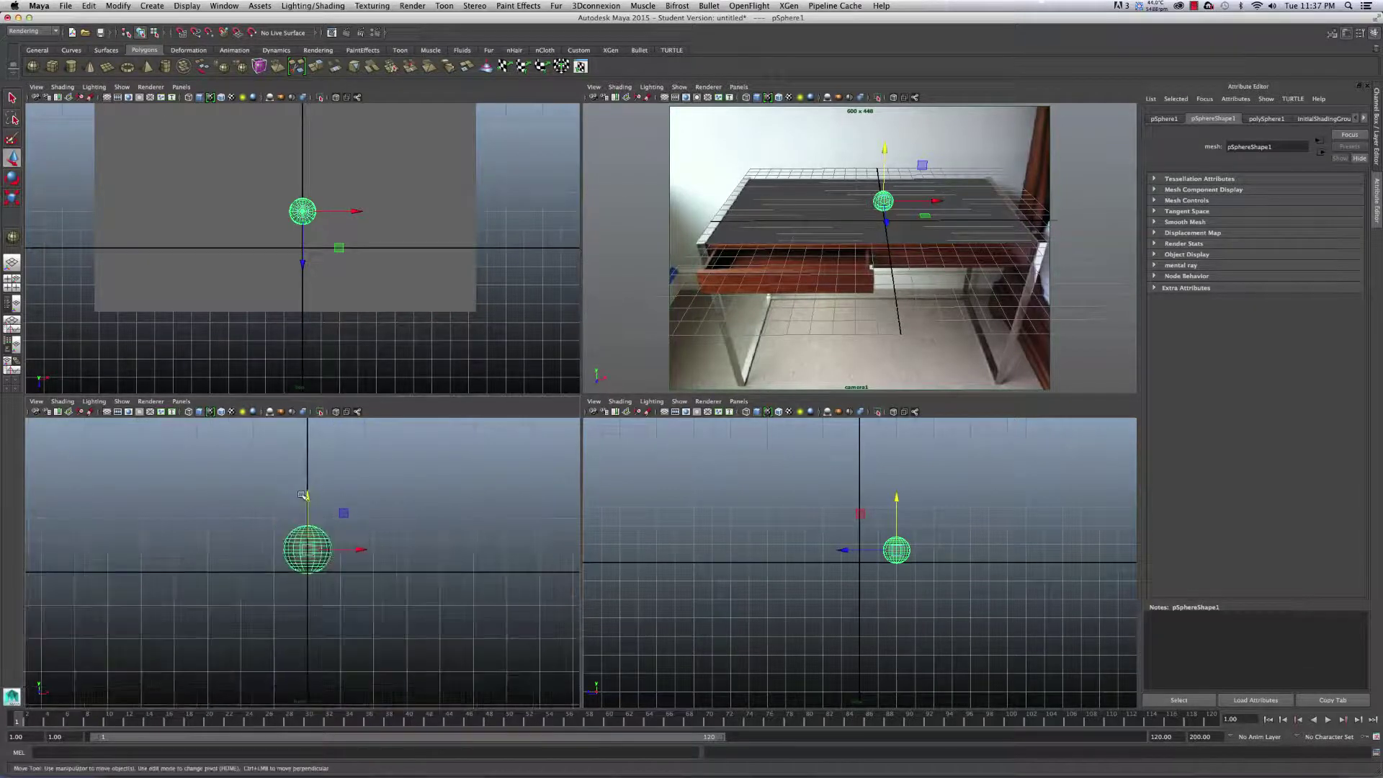
drag(307, 498, 309, 495)
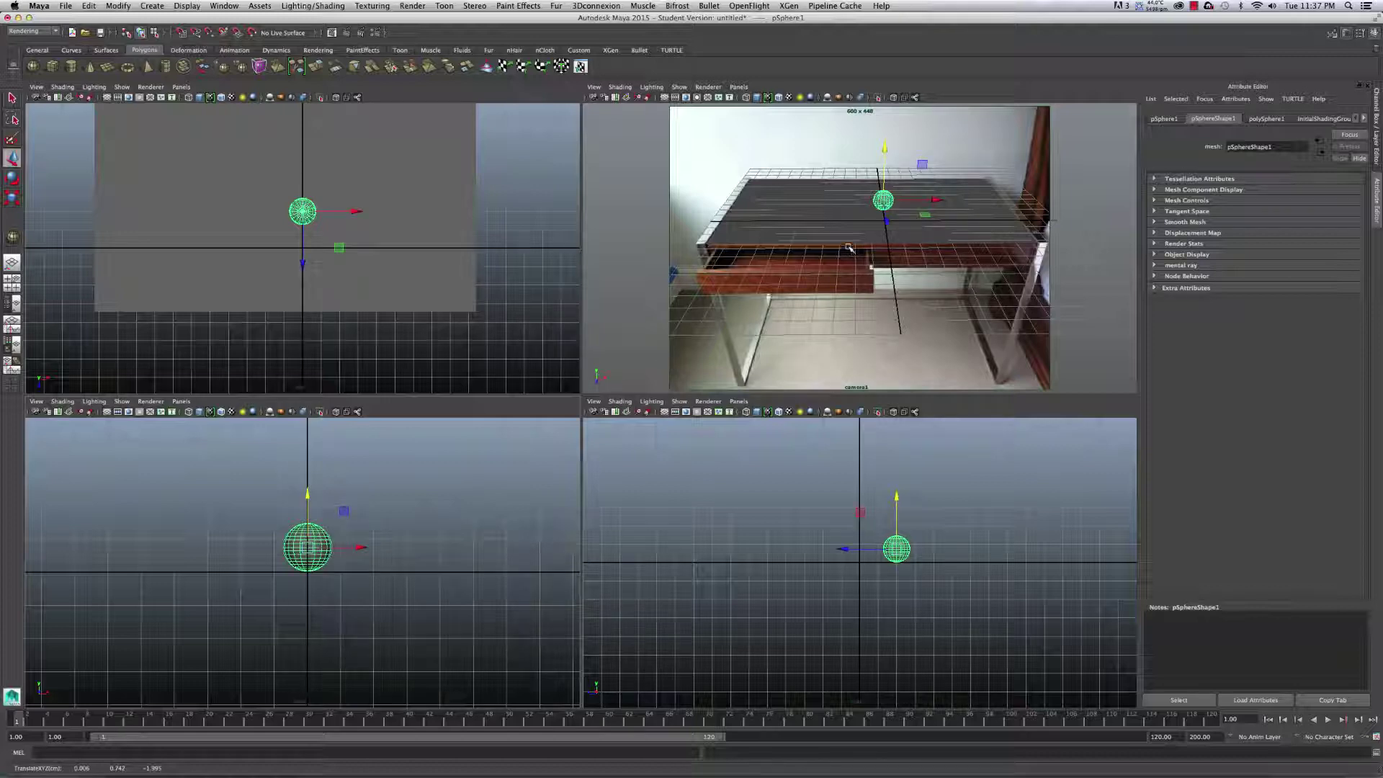
key(space)
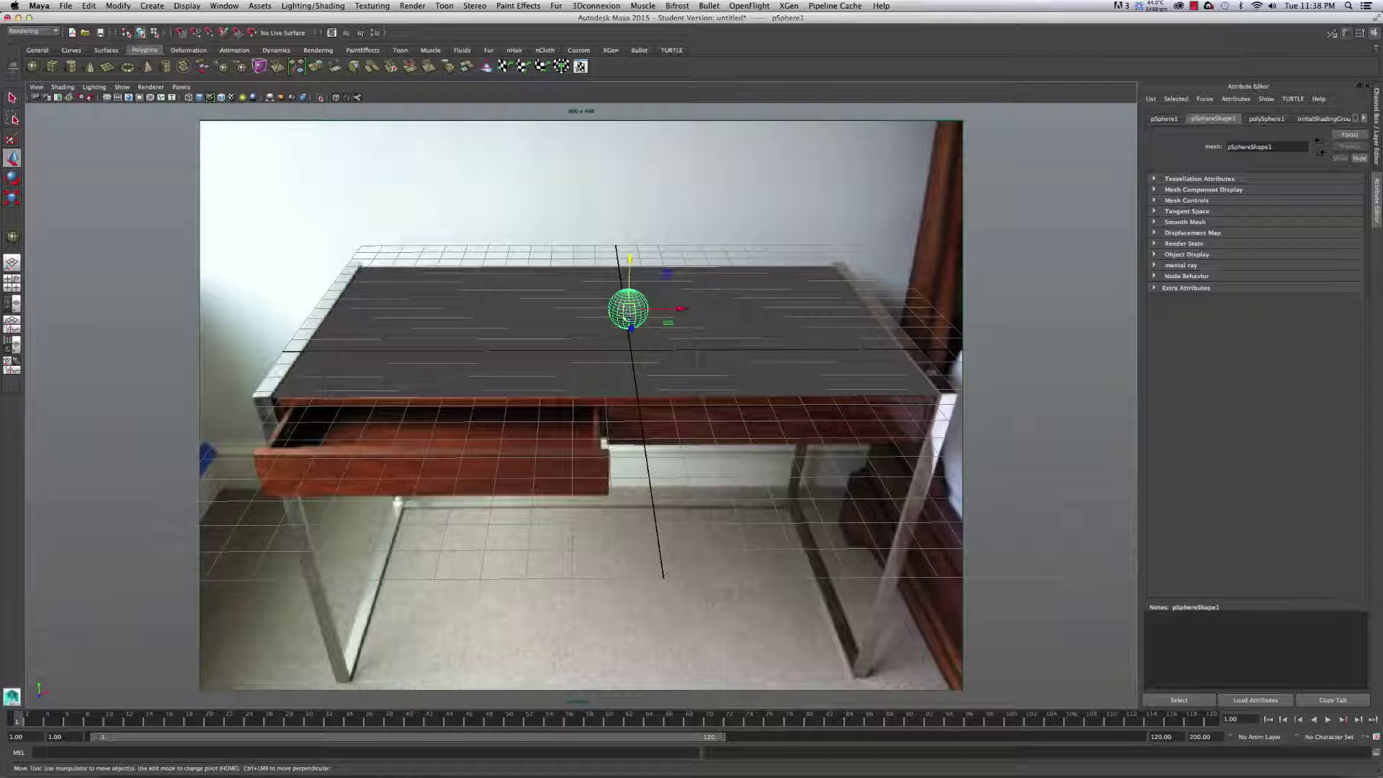
Step: Create an area light in the scene
click(581, 338)
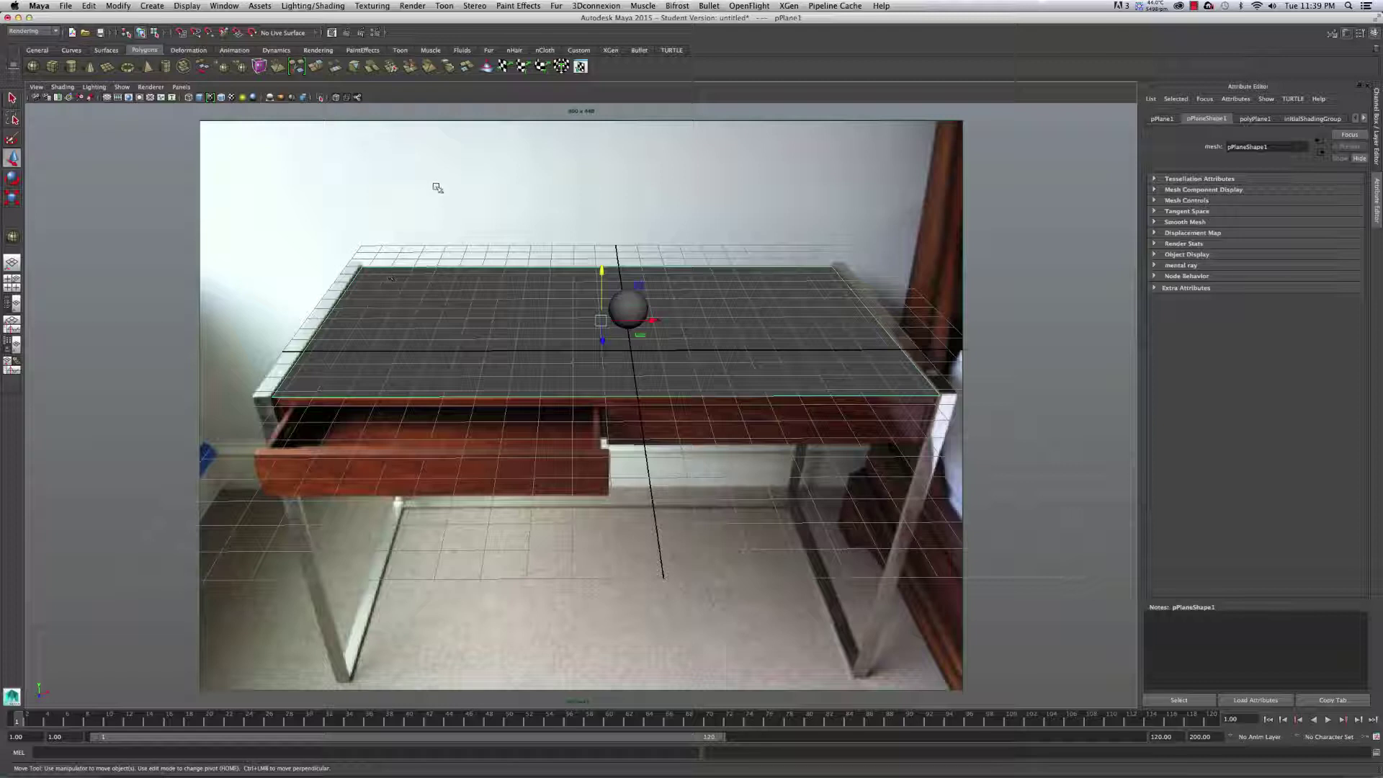
key(space)
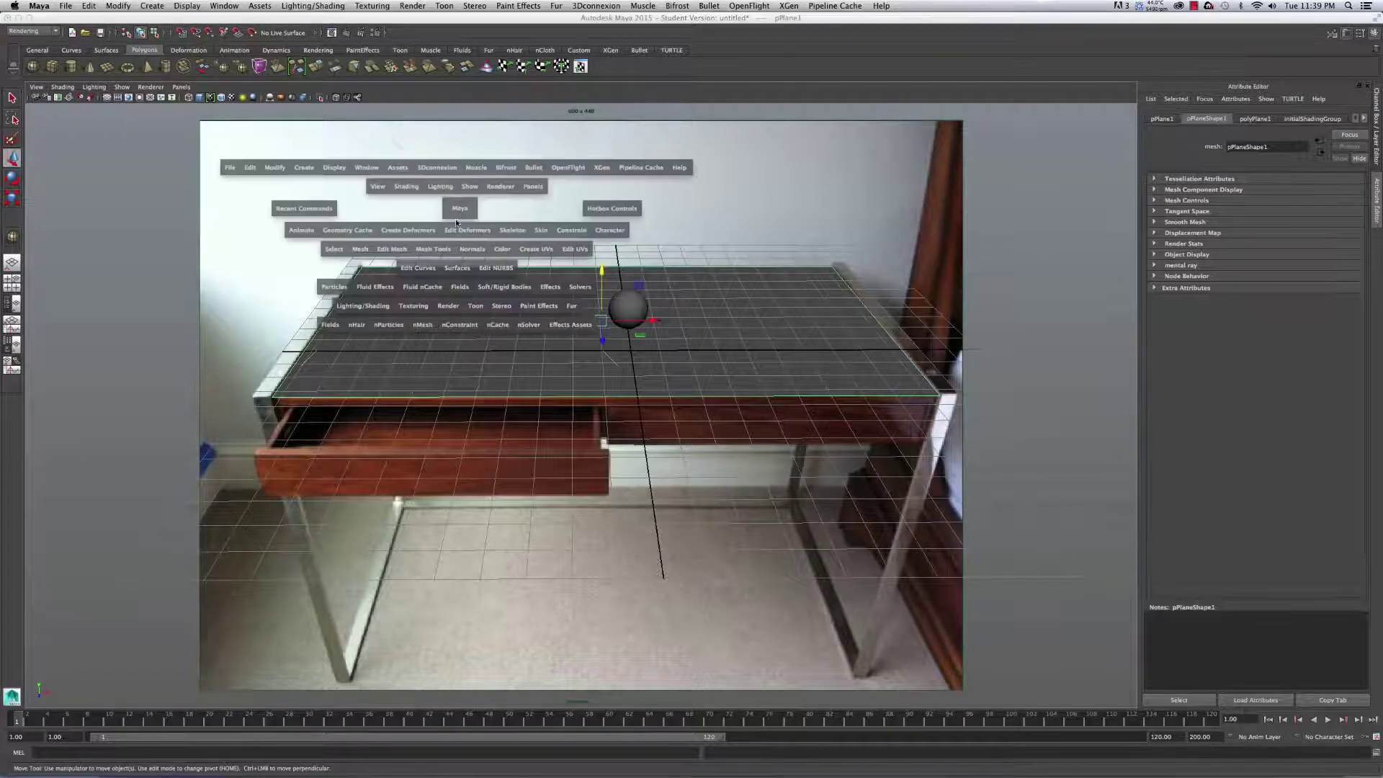
click(302, 169)
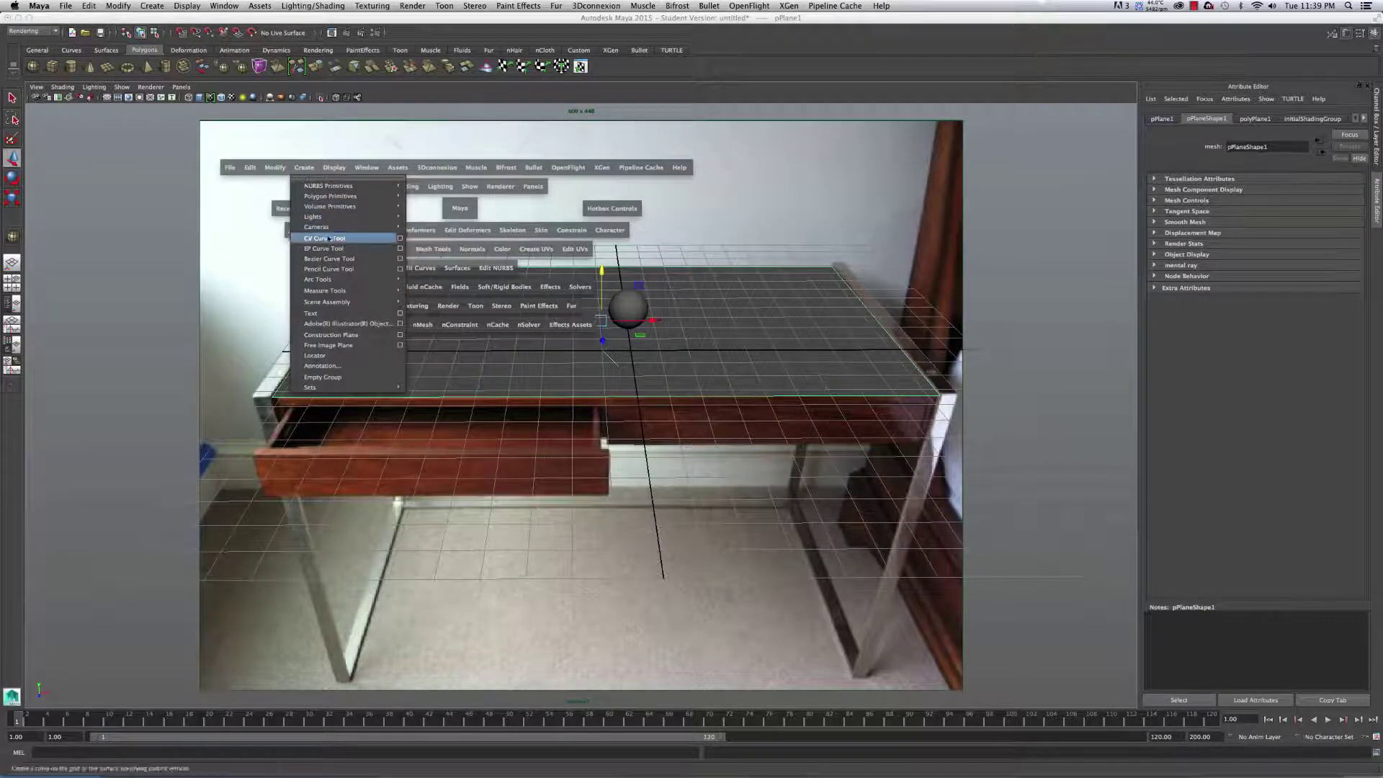
mouse_move(345, 217)
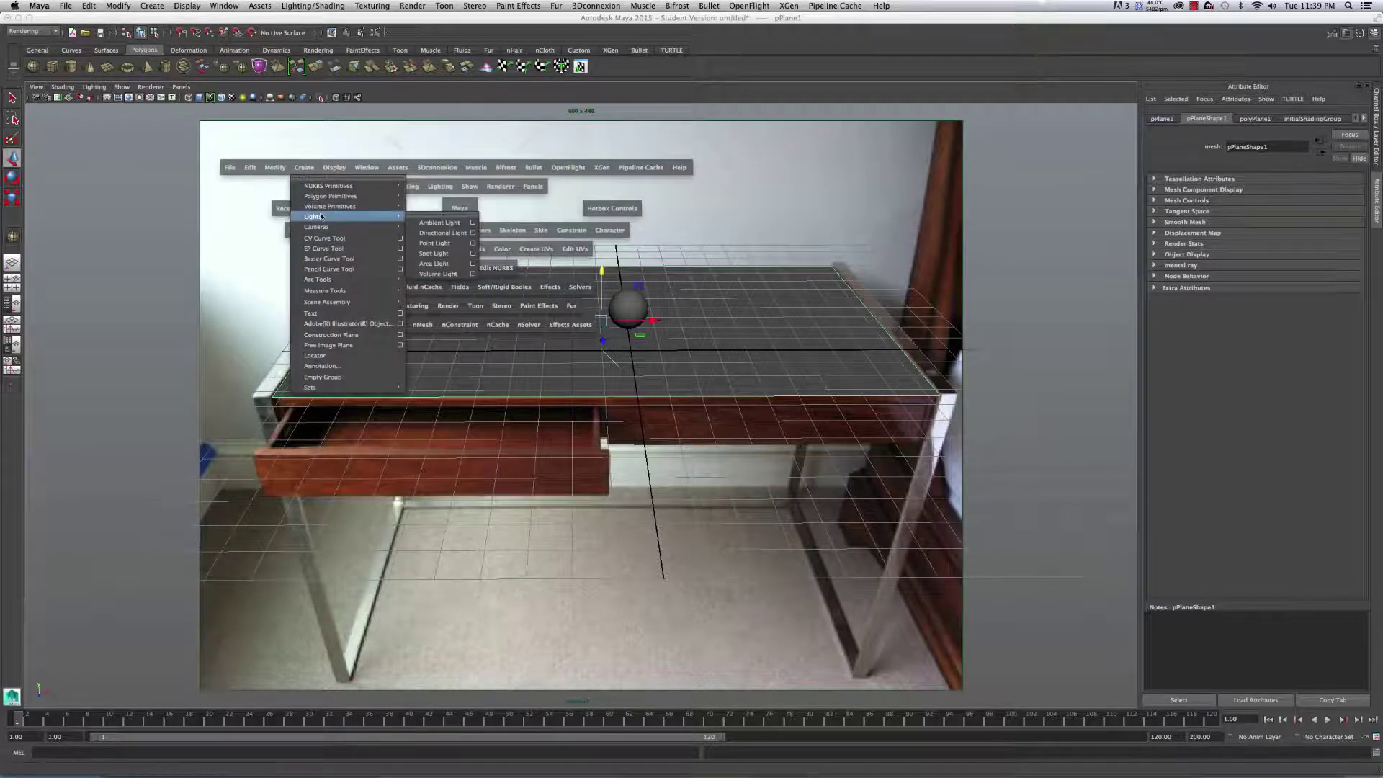
click(445, 265)
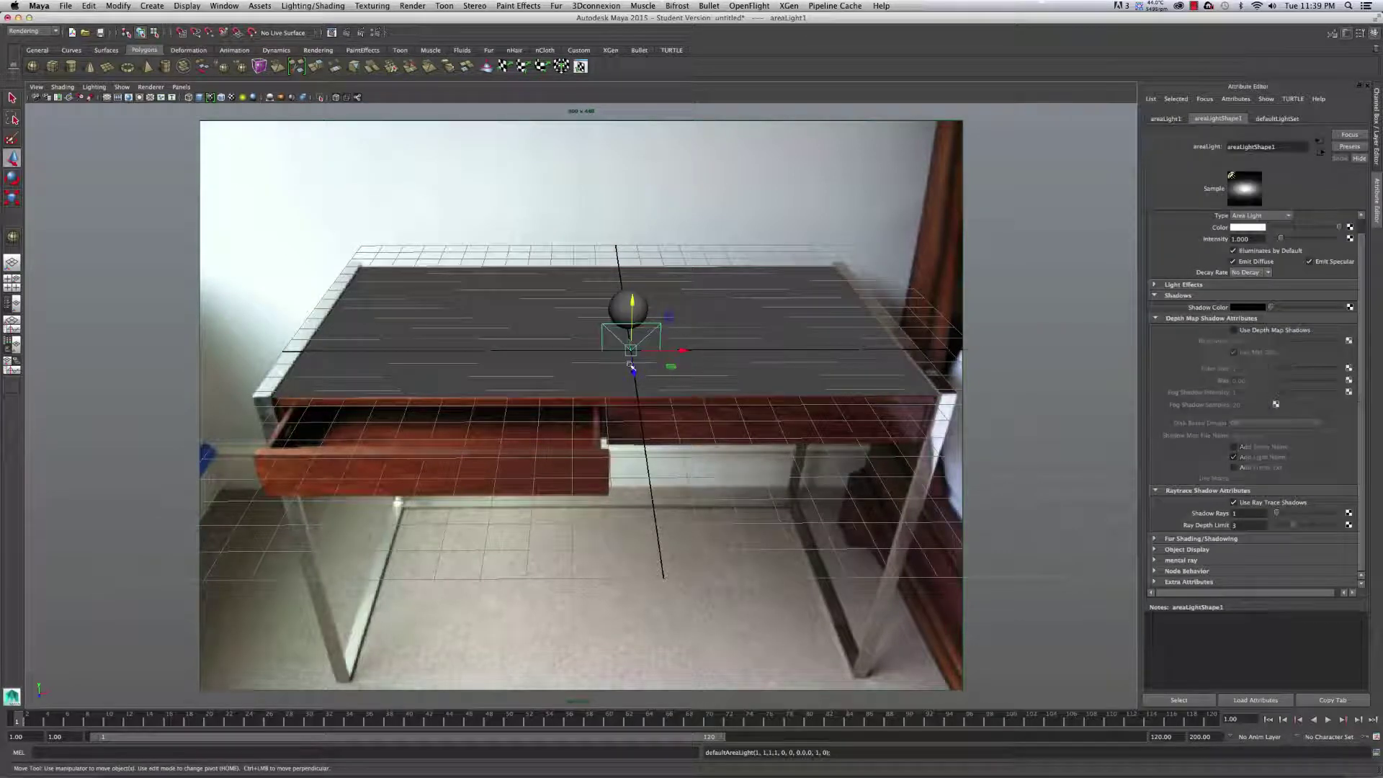
Step: Move the area light above the desk's back-left side and rotate it to aim across the desktop at the sphere
drag(631, 307, 620, 268)
key(e)
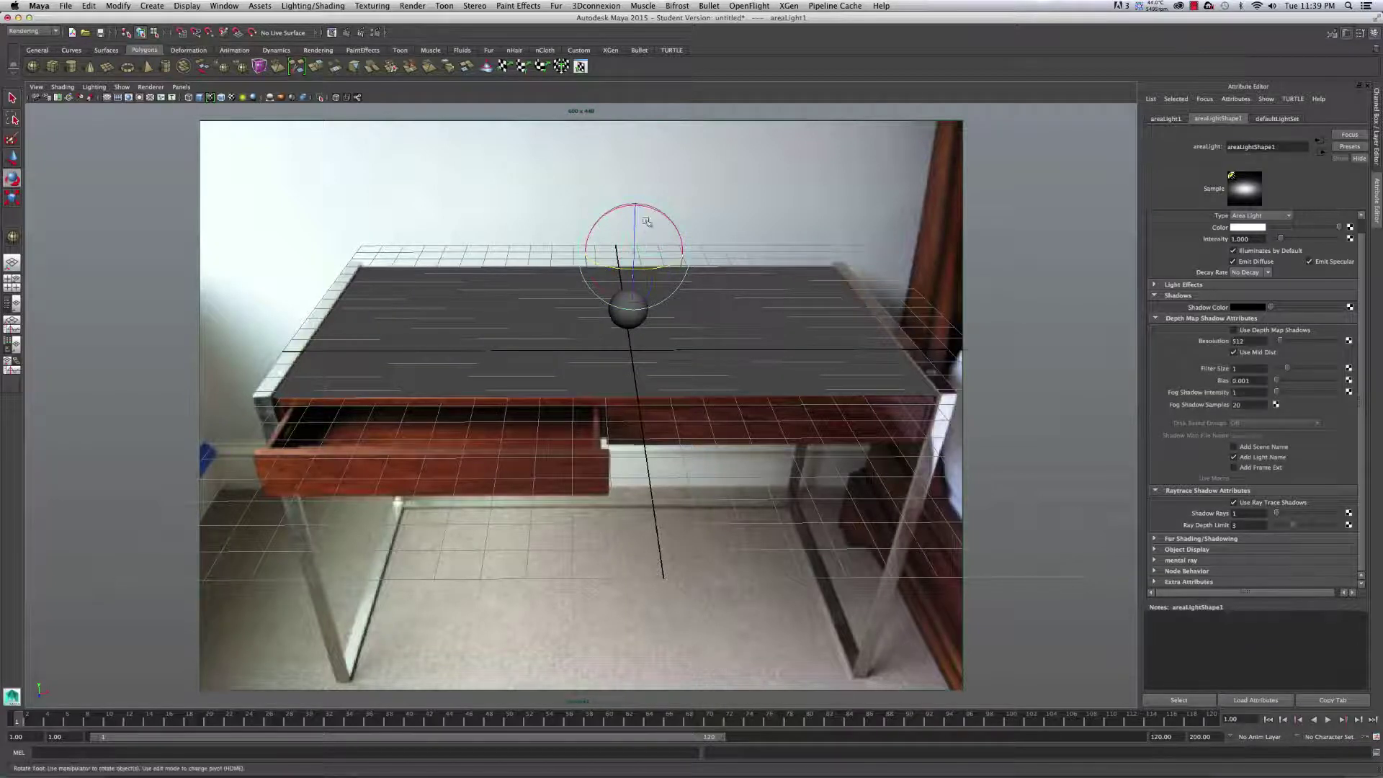
drag(647, 206, 265, 276)
key(w)
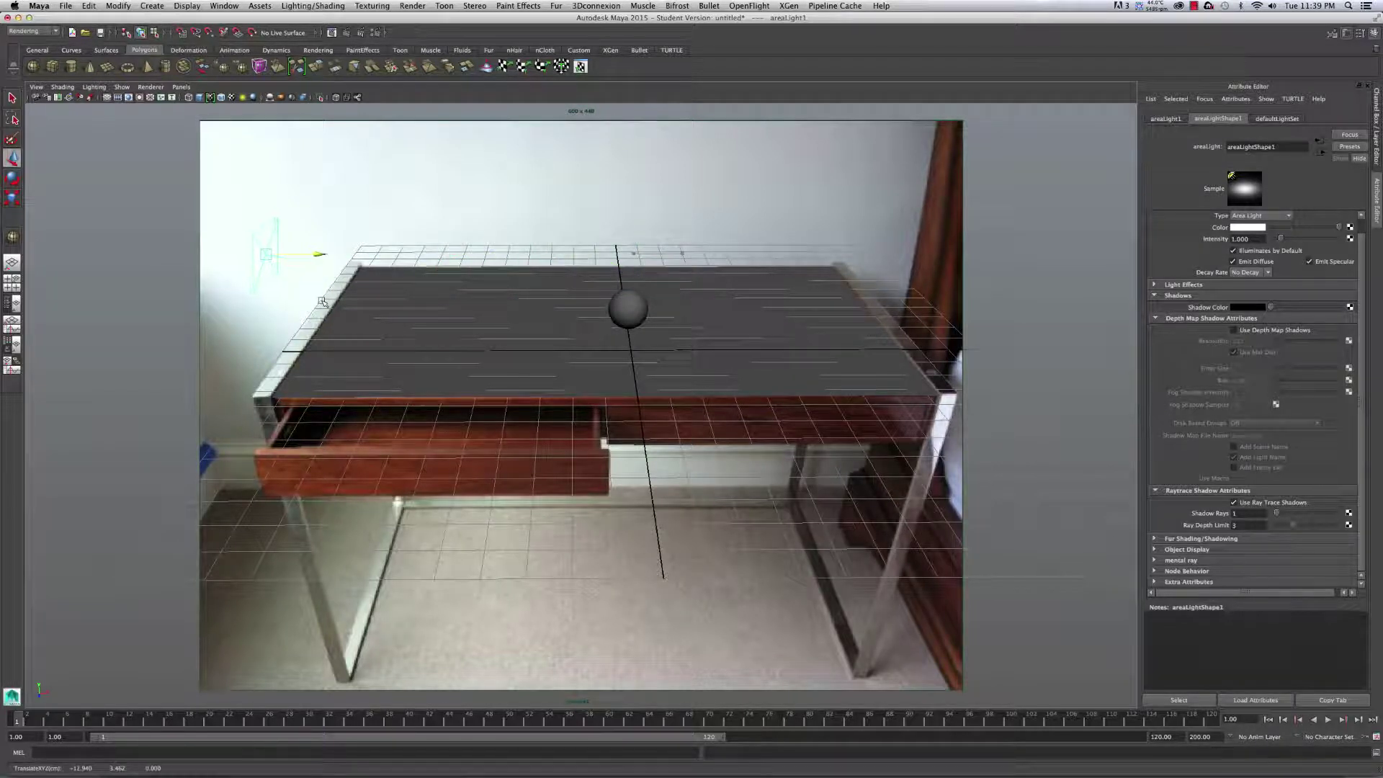
drag(257, 202, 251, 165)
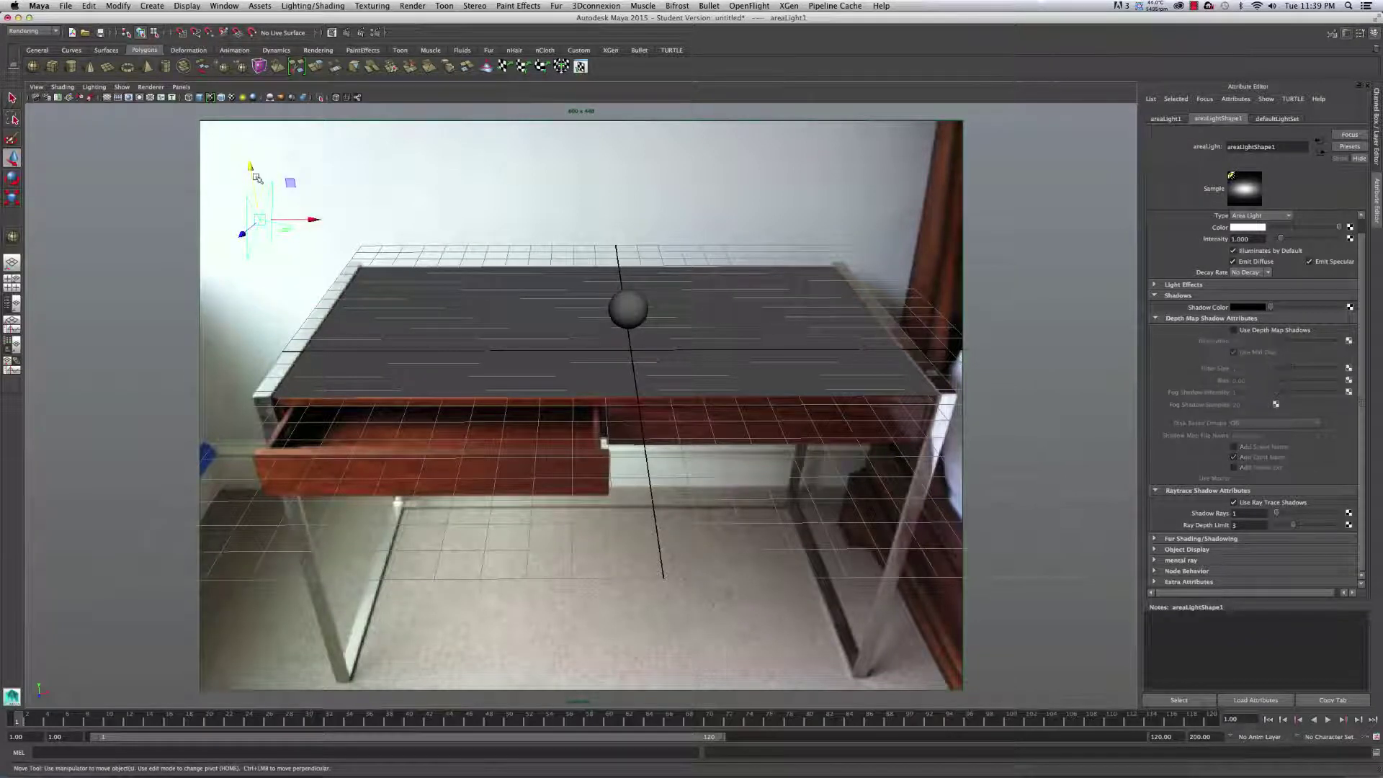
key(e)
drag(280, 177, 279, 182)
Step: Enlarge the area light, undoing the first scaling attempt
key(r)
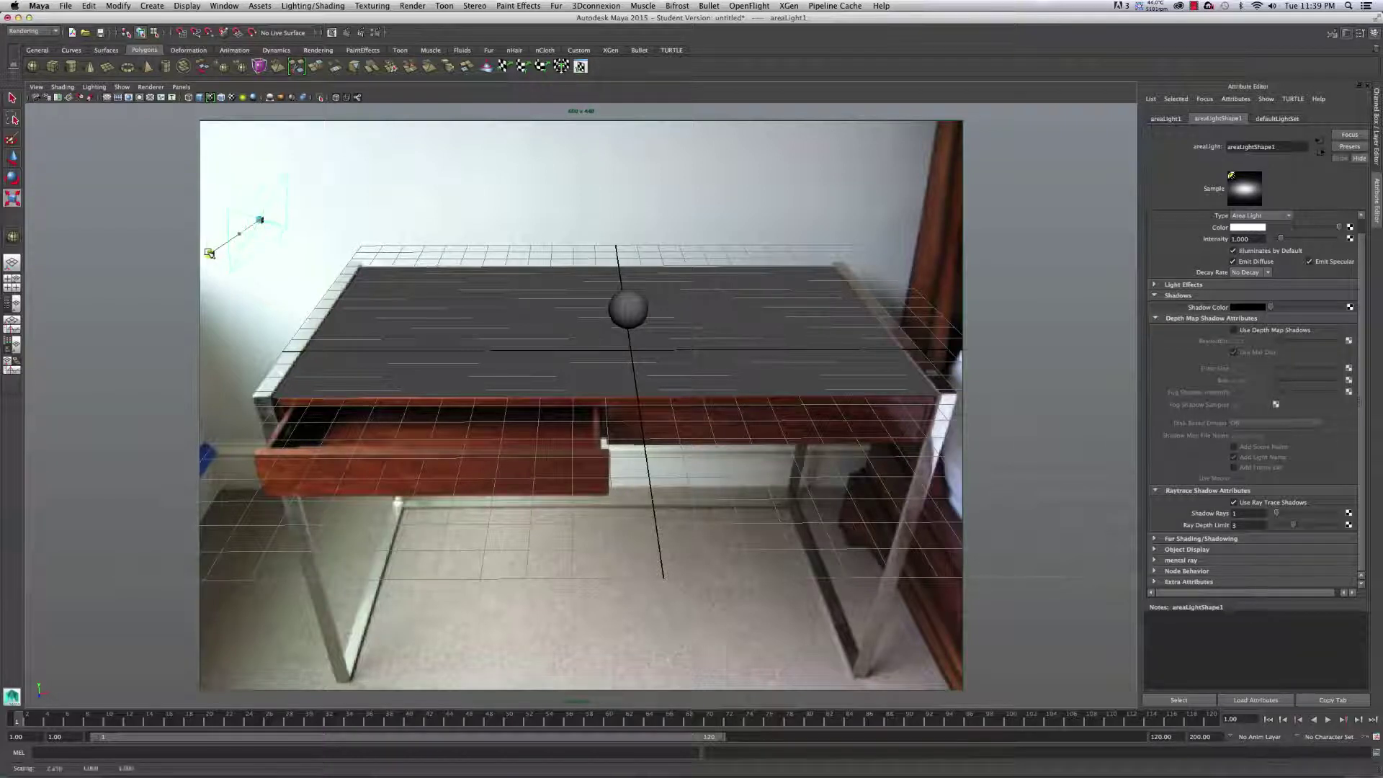
key(z)
drag(260, 166, 261, 145)
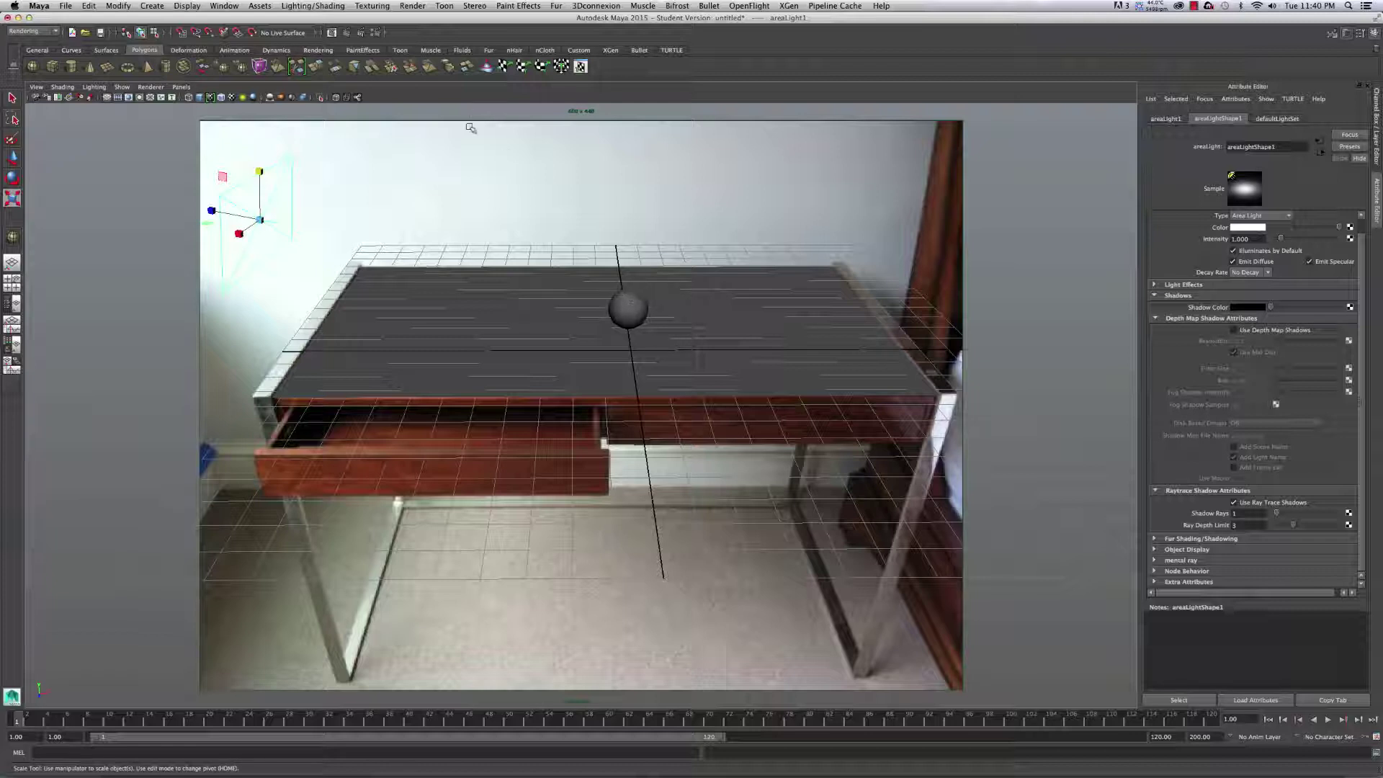
Step: Set the scene to render with mental ray and render the current frame
click(376, 34)
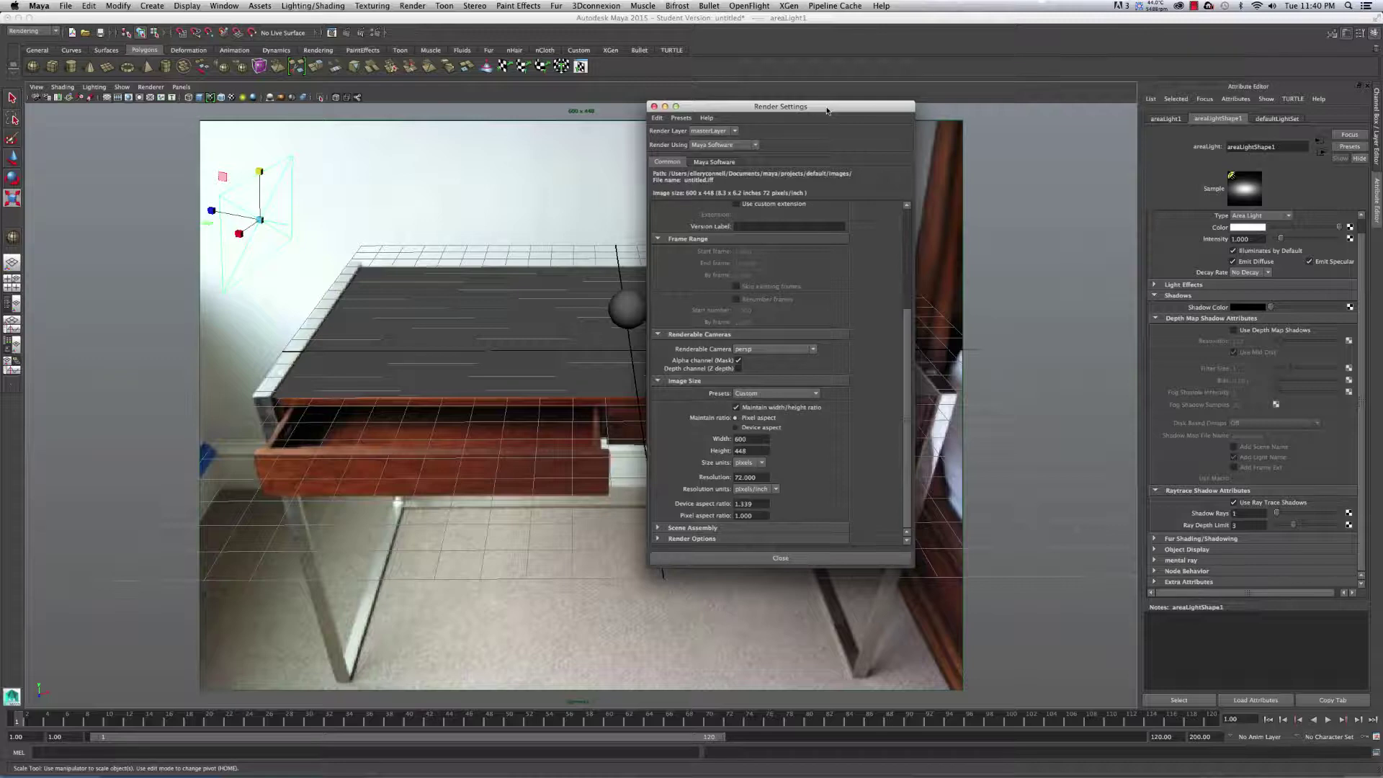
drag(822, 104, 1143, 119)
click(1040, 154)
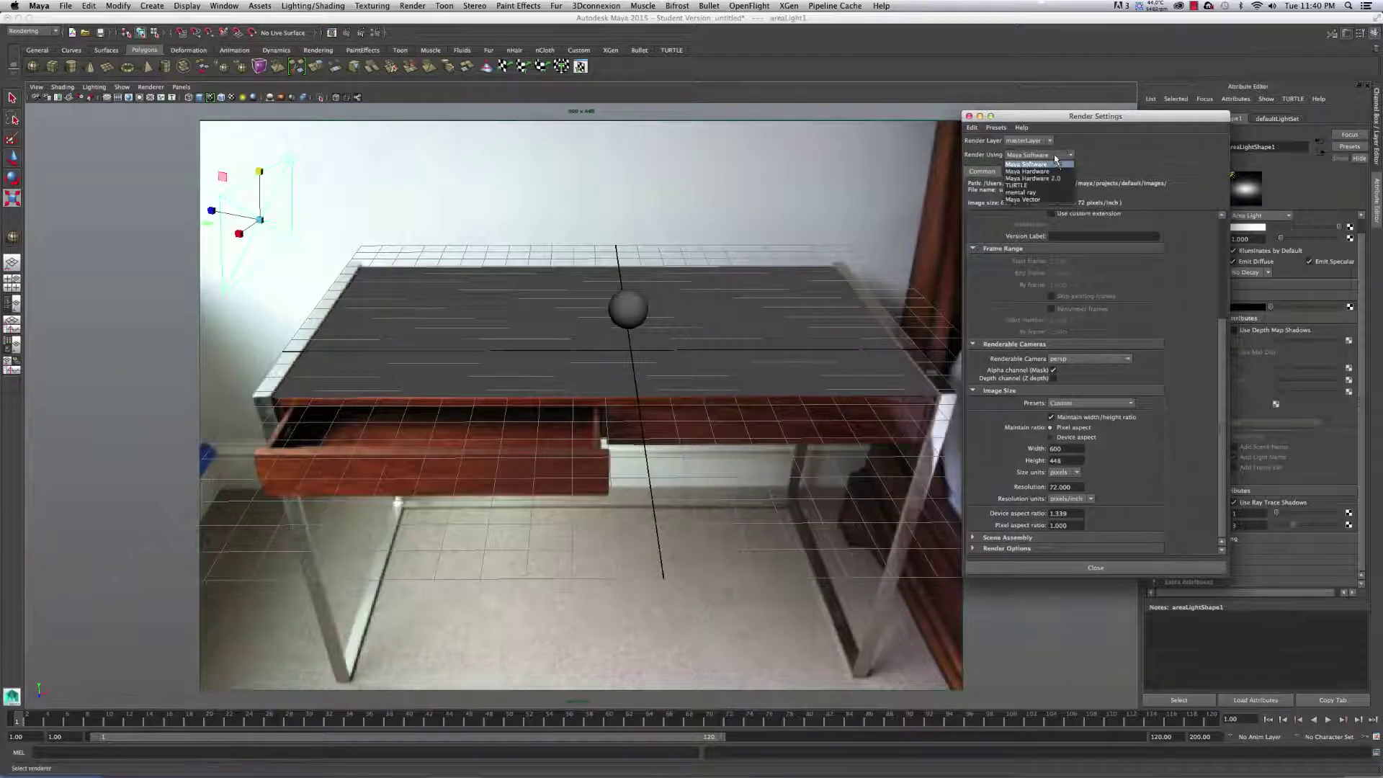
click(1050, 193)
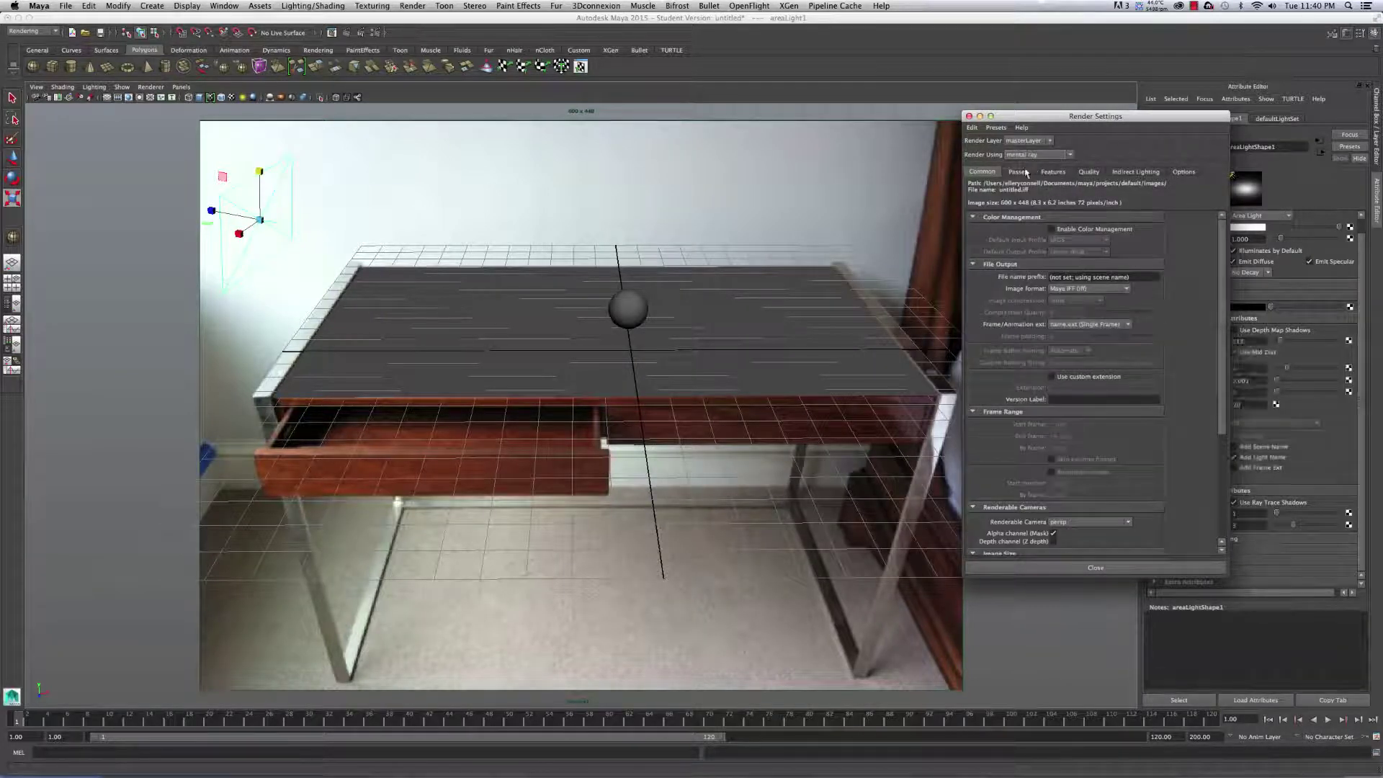
click(332, 33)
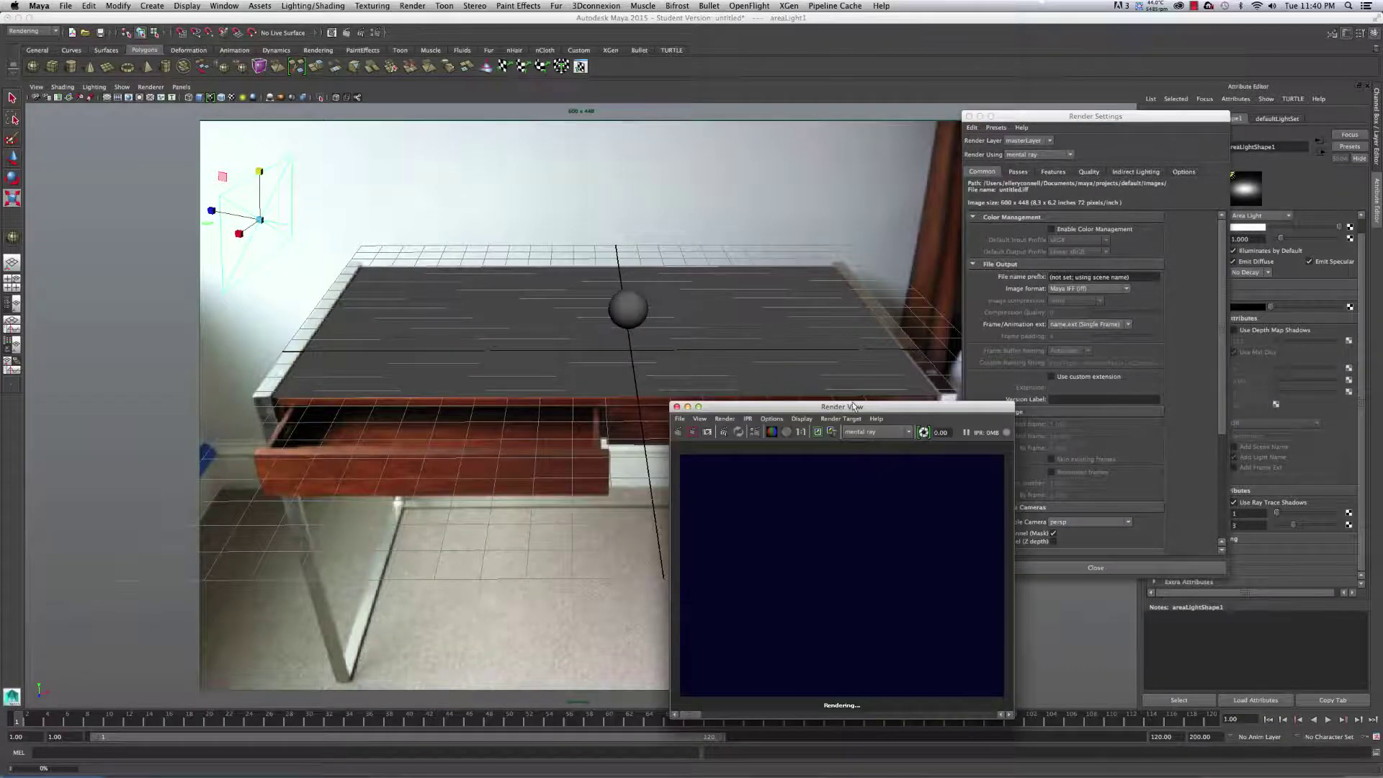
drag(857, 412, 886, 324)
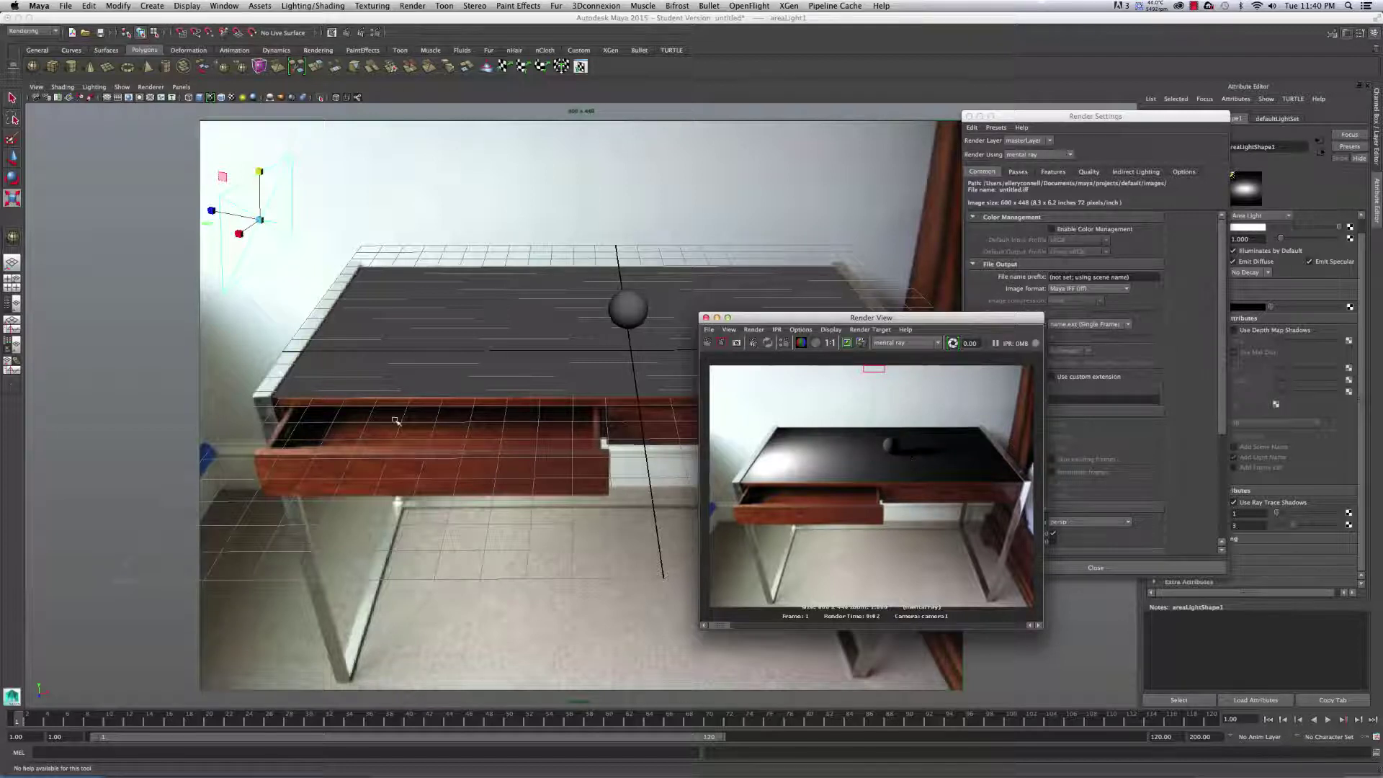
Step: Raise the area light higher above the desk's back-left side and move the render window clear of the sphere
click(254, 189)
key(w)
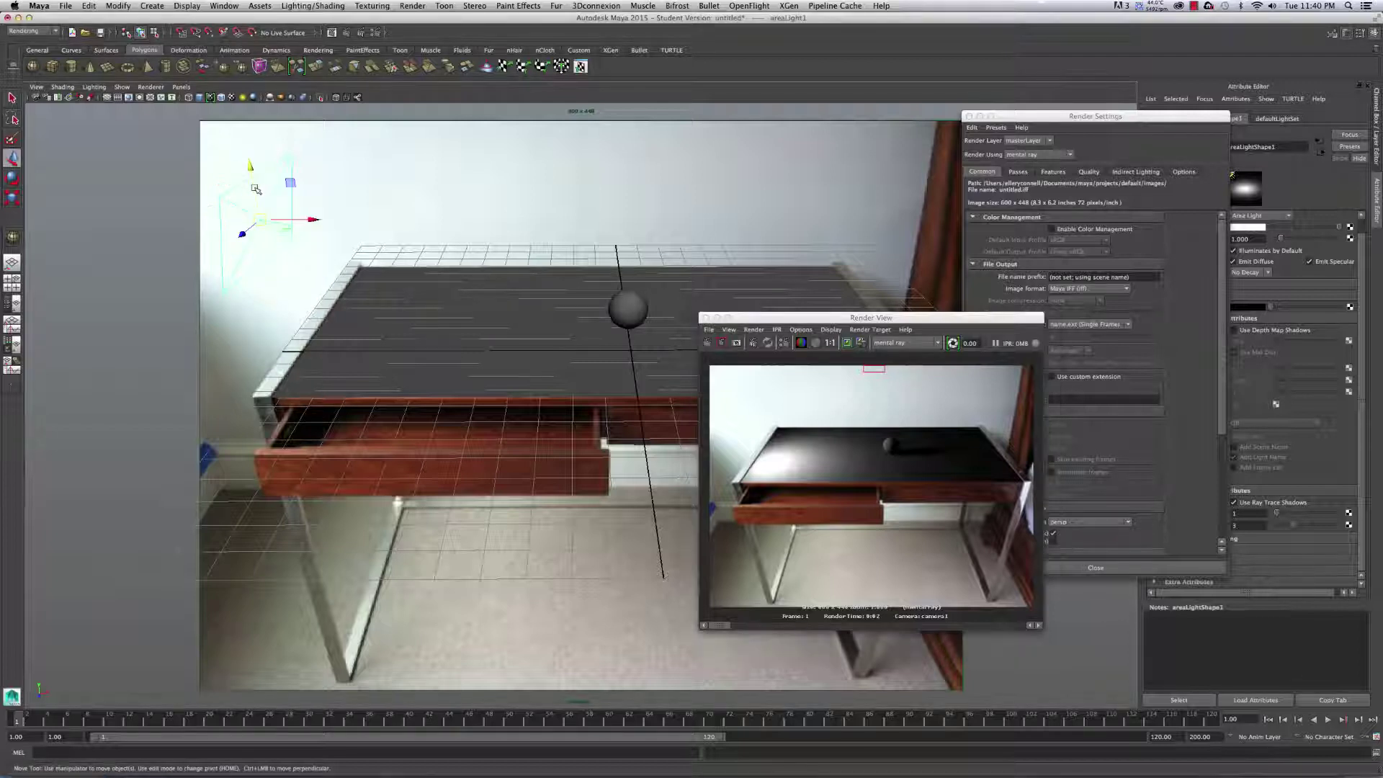
drag(249, 174, 235, 113)
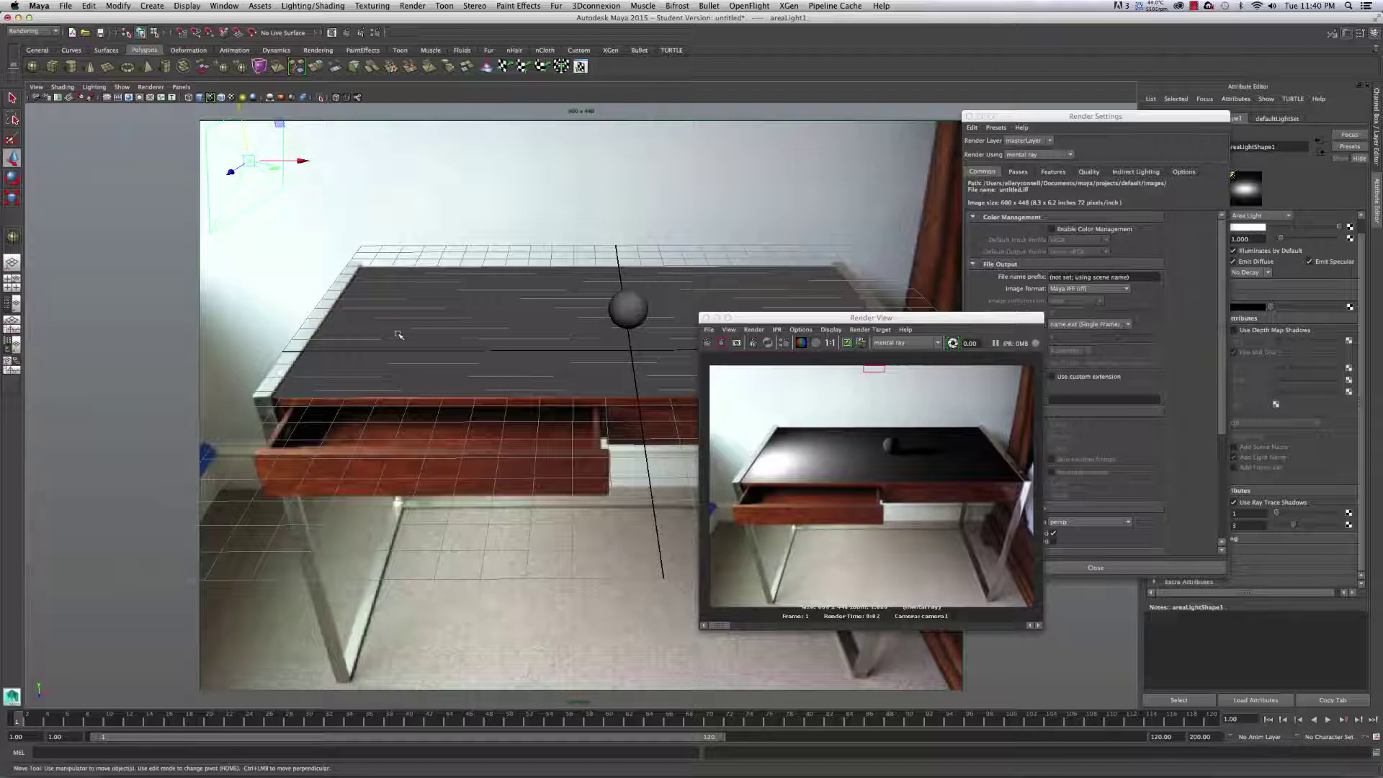
drag(731, 317, 584, 380)
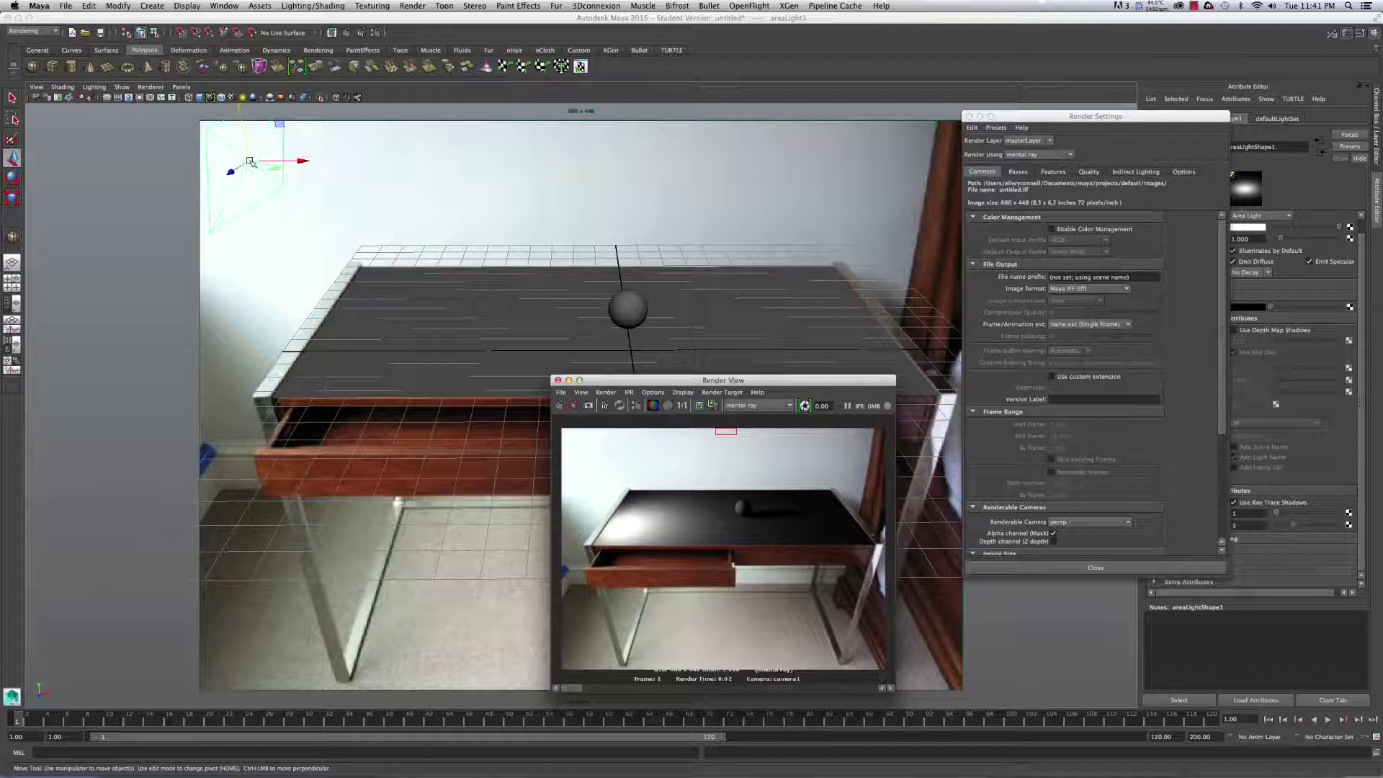
Step: Scale the area light up uniformly and render the frame again
click(301, 160)
key(r)
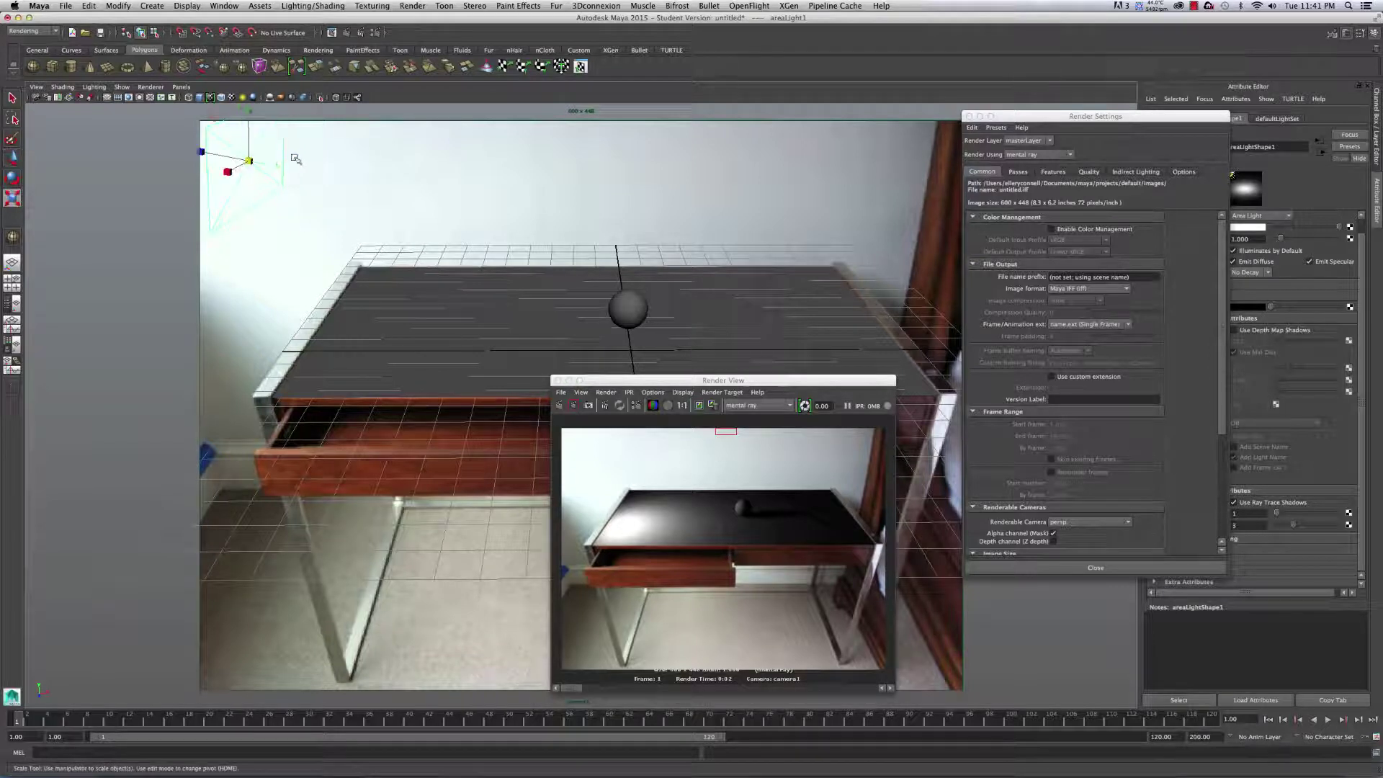
drag(252, 162, 436, 139)
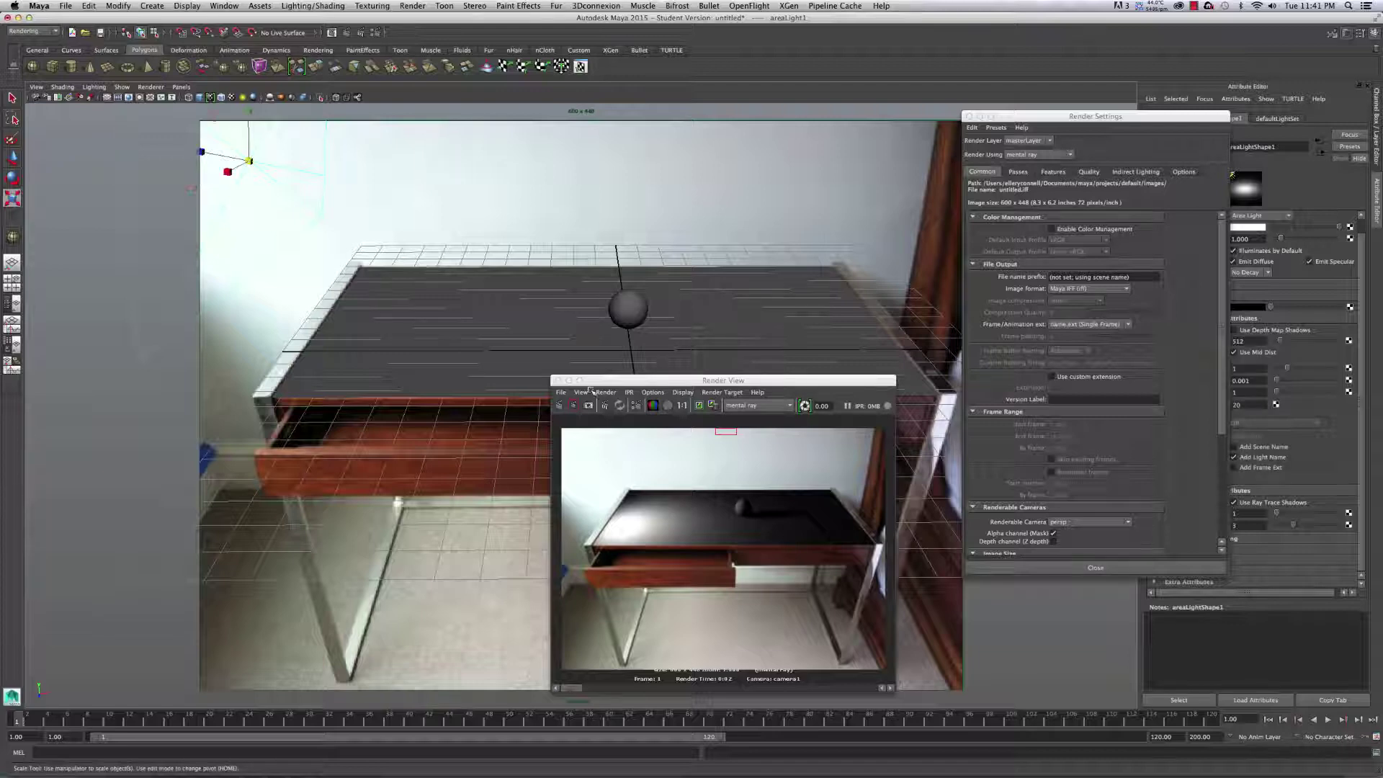
click(560, 406)
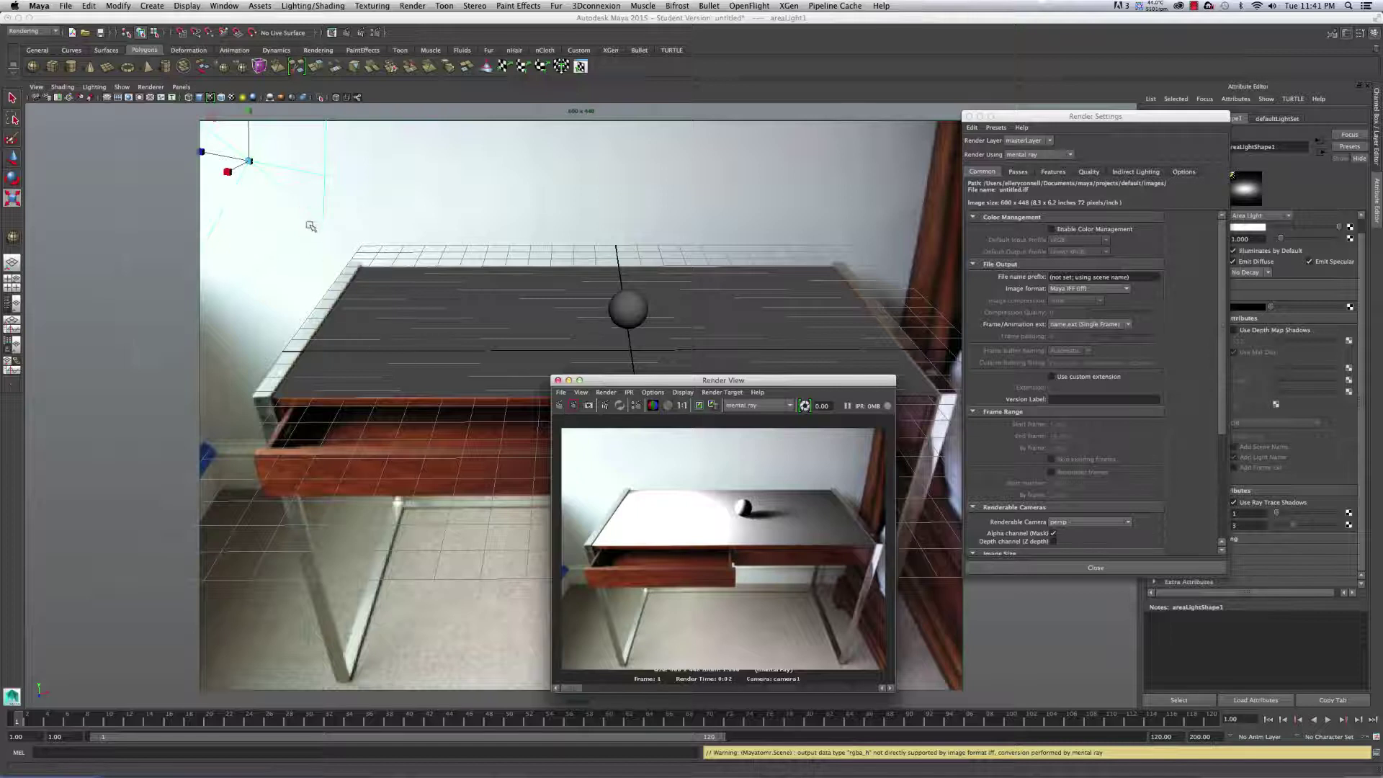
Step: Scale the area light down slightly and render again to compare the lighting on the desktop
click(248, 161)
drag(248, 161, 218, 154)
click(565, 407)
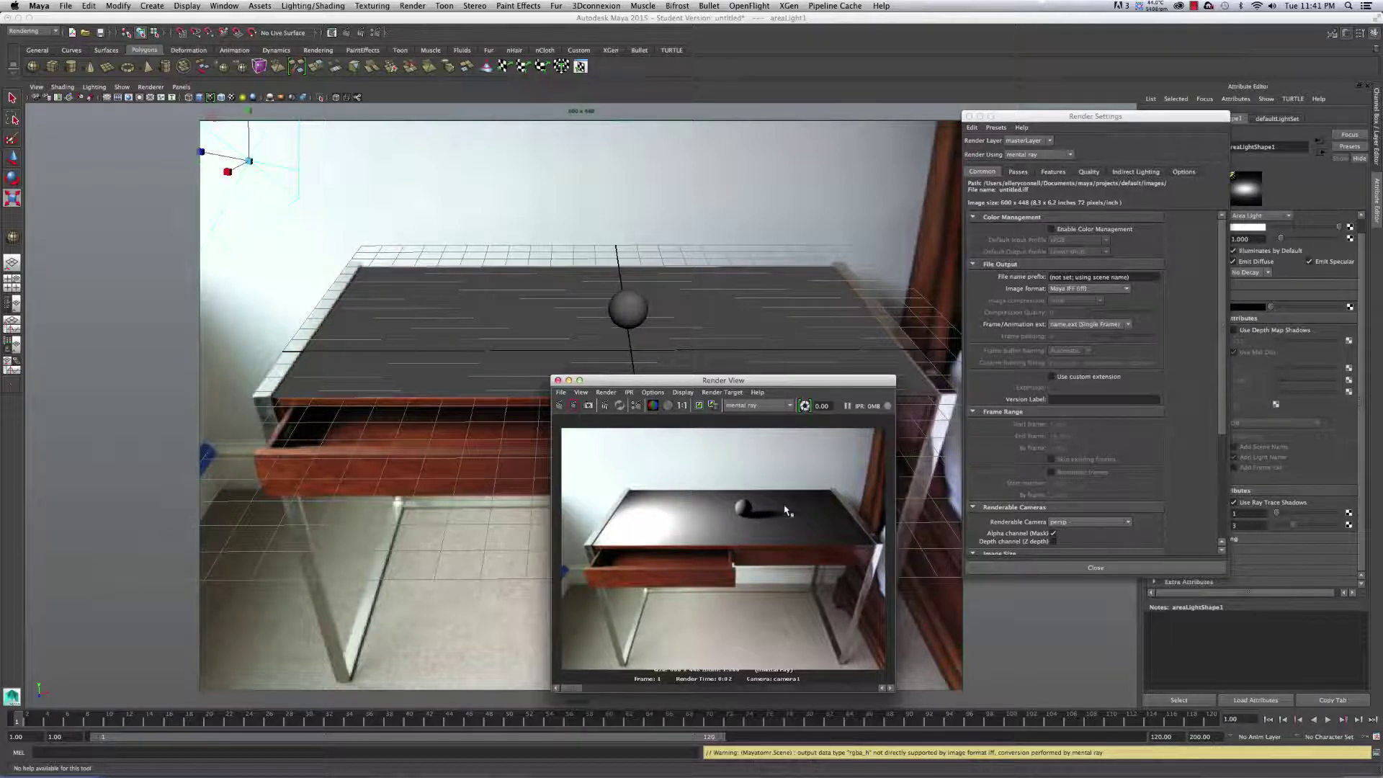
Step: Close the render settings, set the area light's ray trace shadow rays to 6 and re-render
click(969, 116)
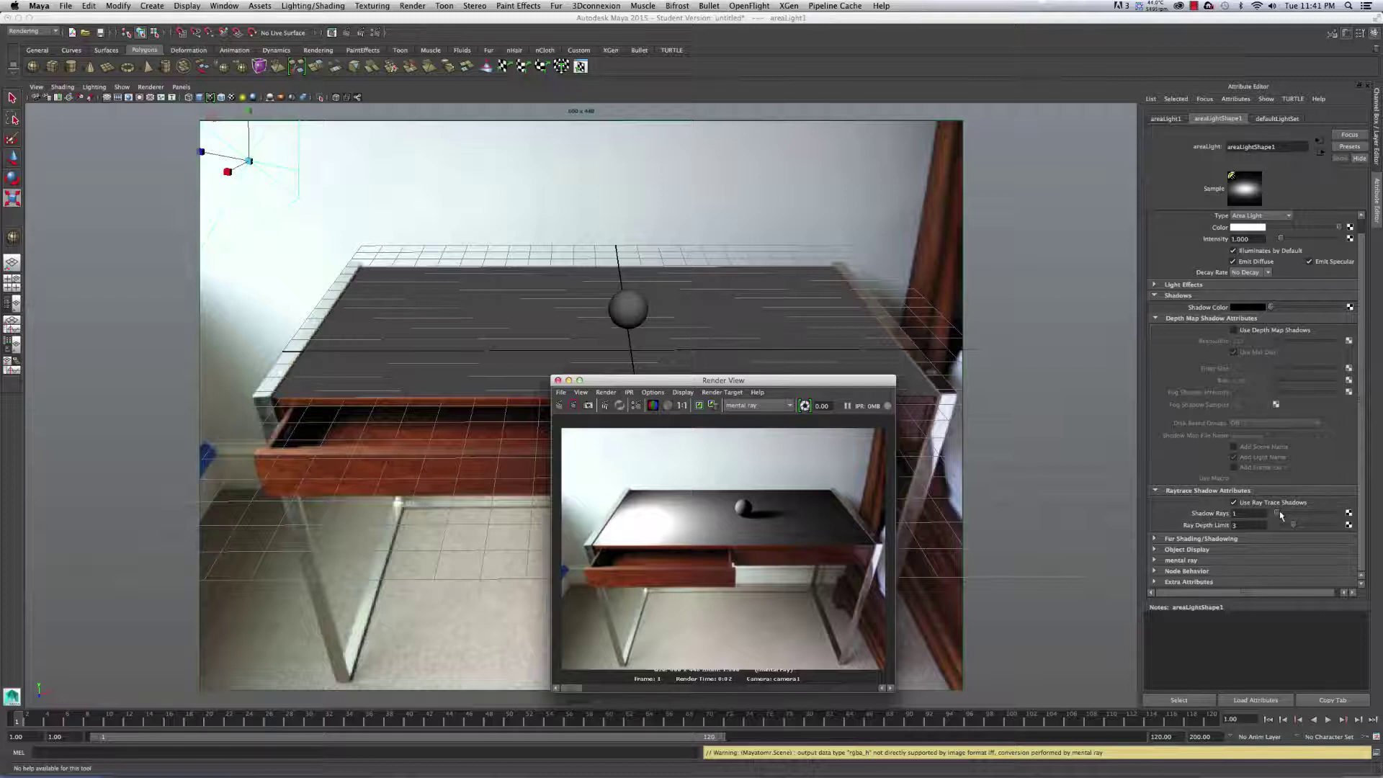
drag(1281, 515, 1283, 514)
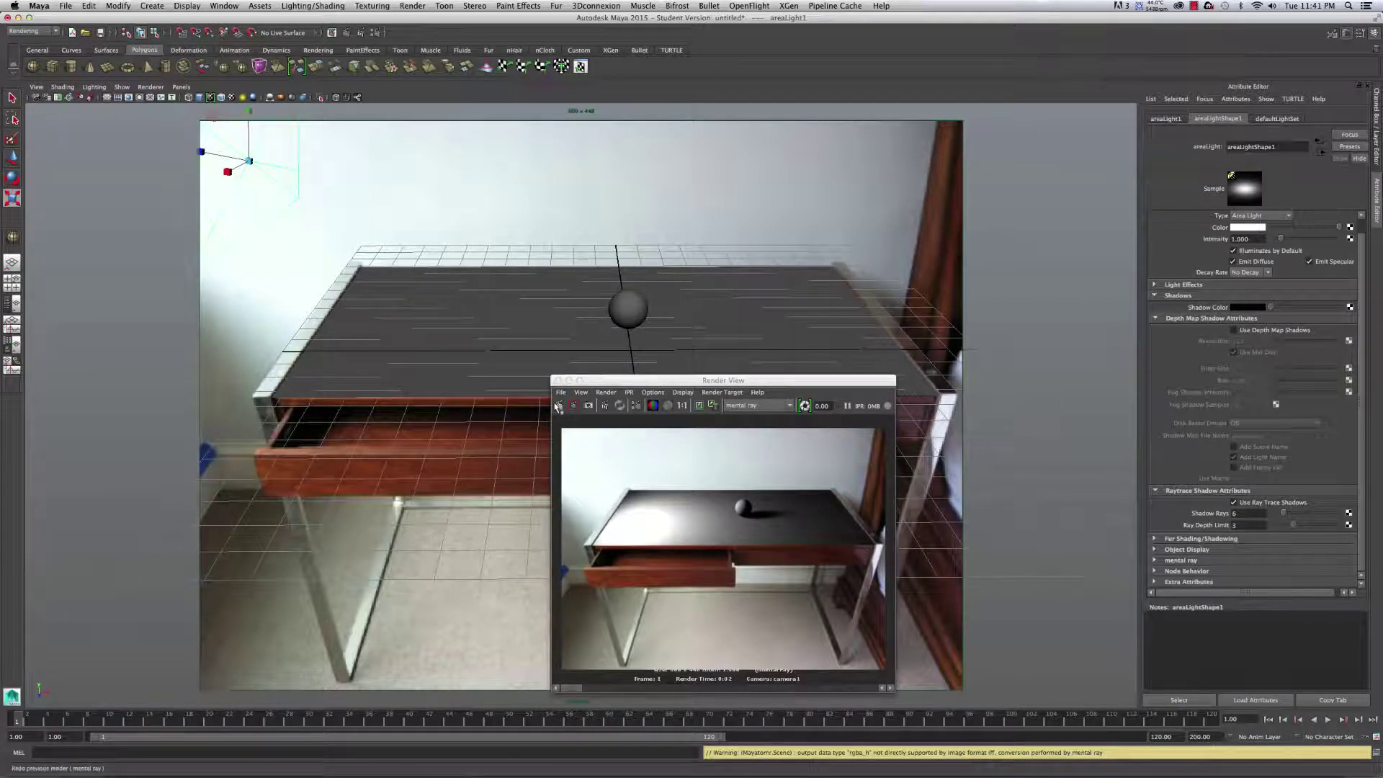
click(702, 414)
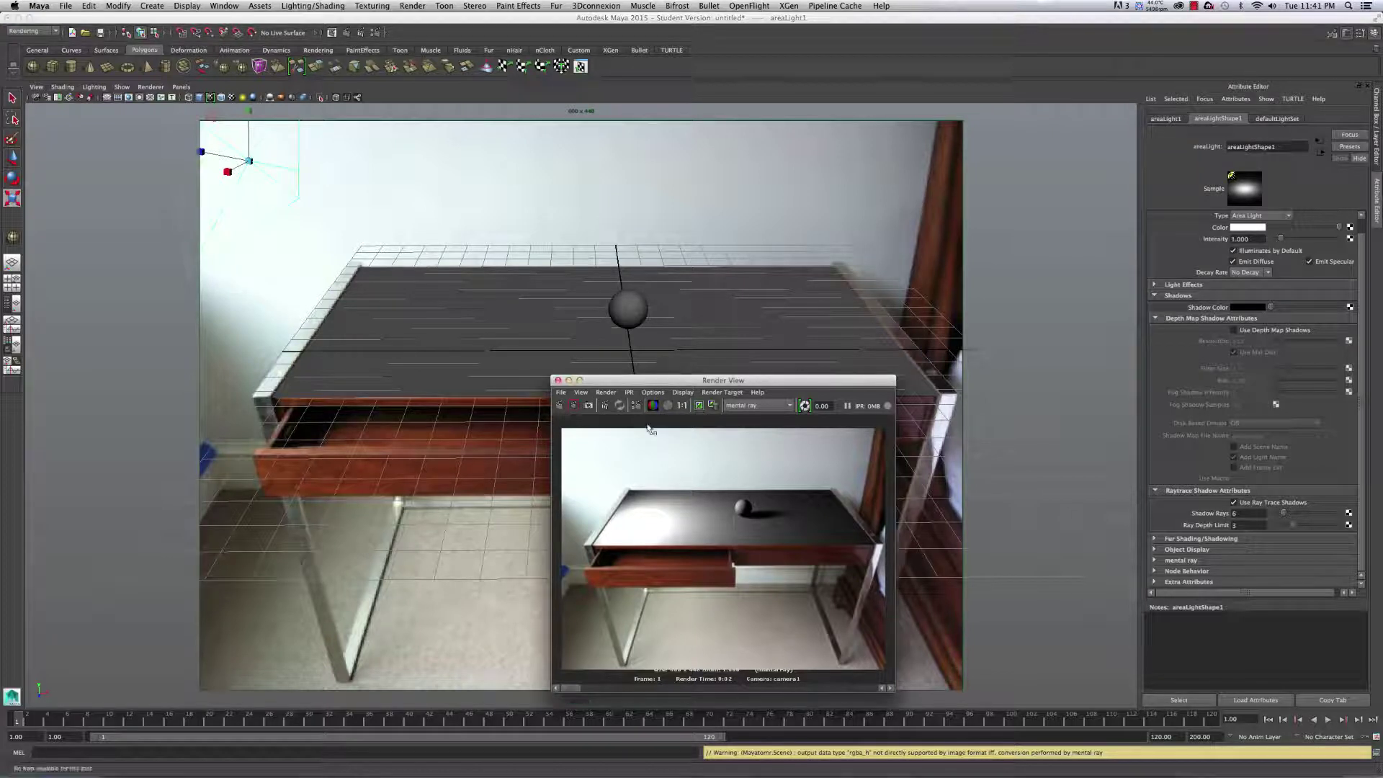
click(561, 406)
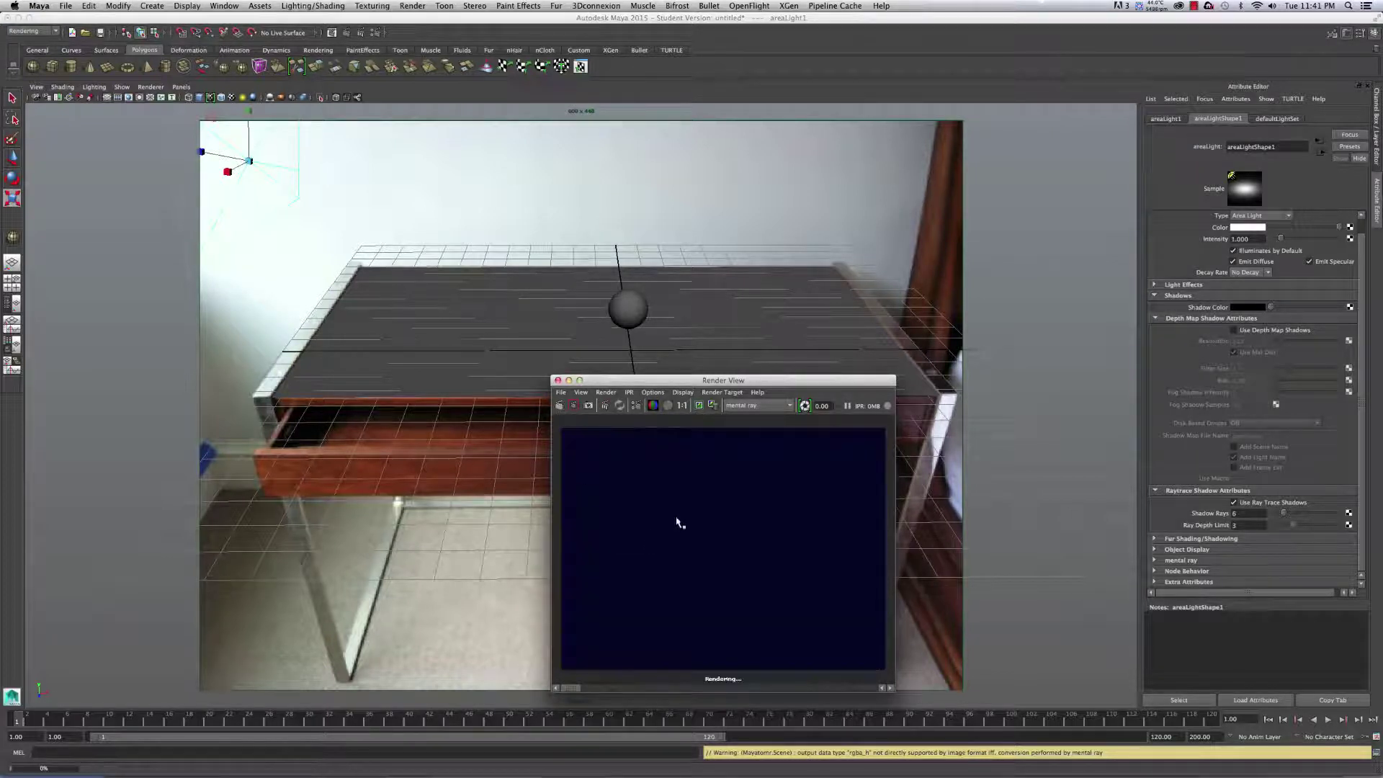
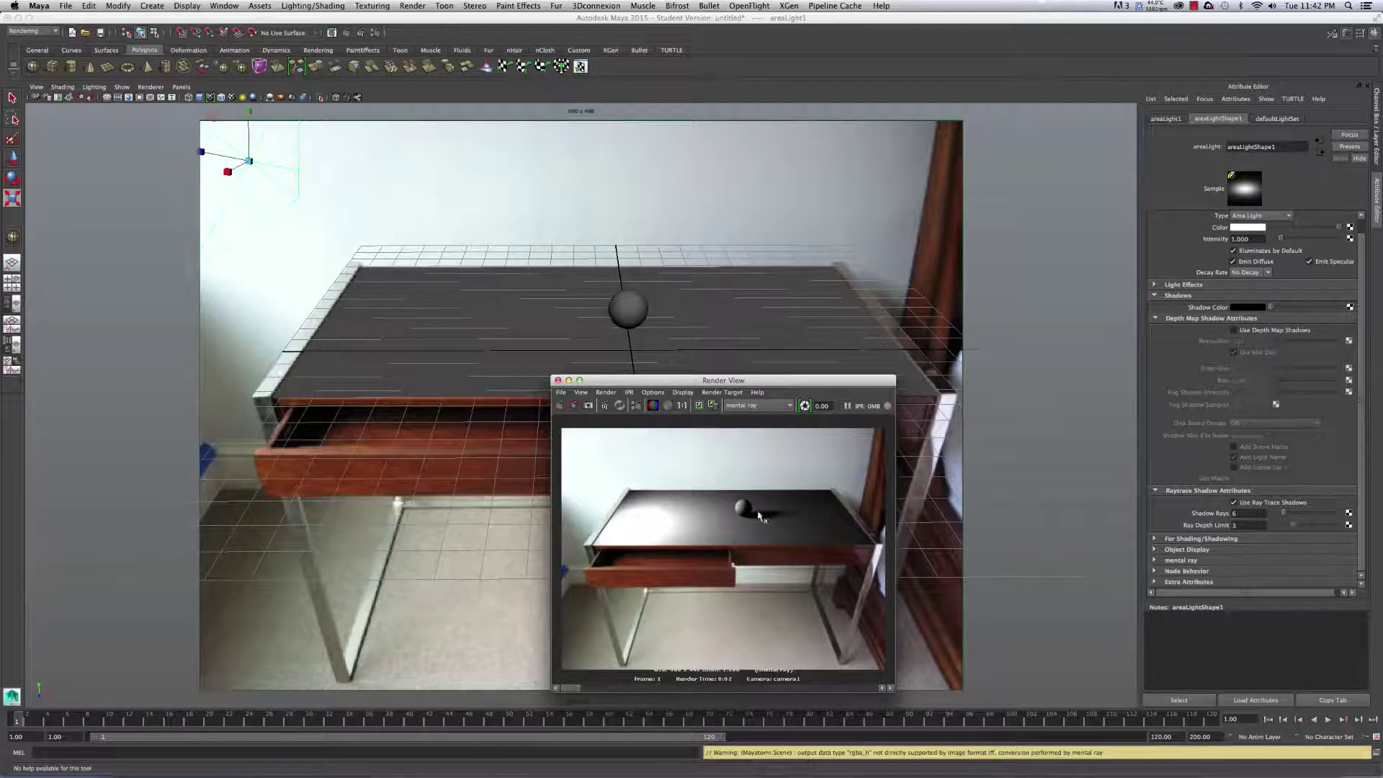
Step: Increase the area light's shadow rays to 16 and re-render to check the sphere's softer shadow
drag(1290, 518, 1298, 514)
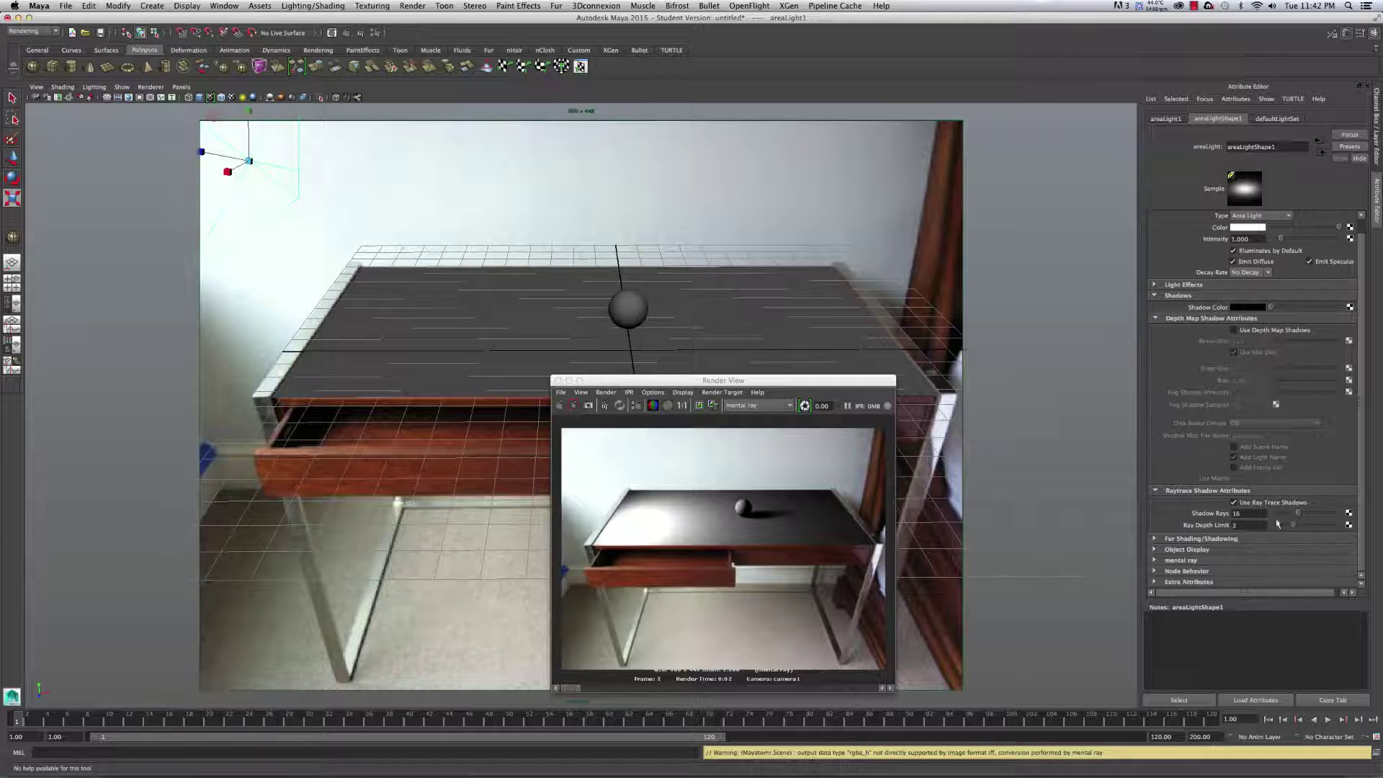
click(559, 405)
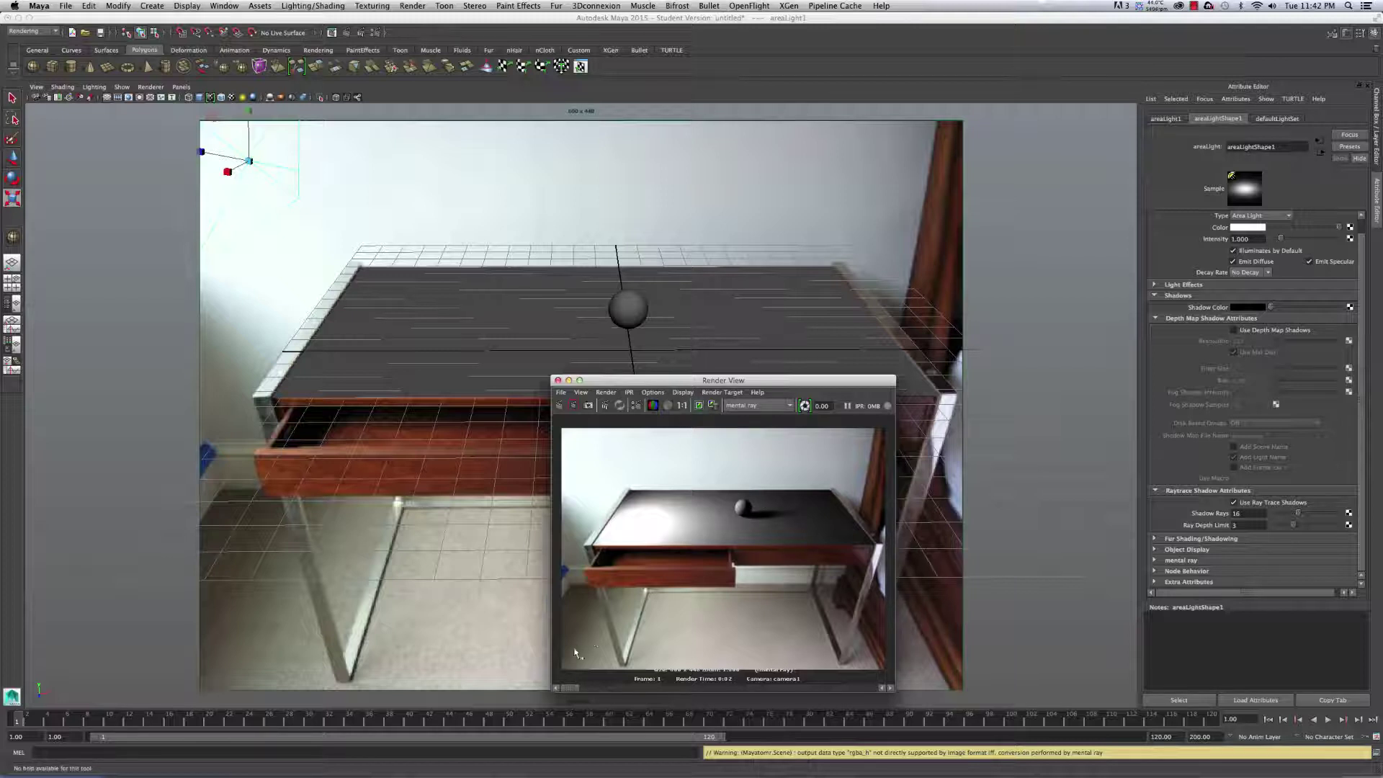
drag(575, 690, 605, 687)
drag(619, 684, 581, 678)
Step: Move the area light forward along the desk's left side, rotate it slightly and render the frame
click(249, 162)
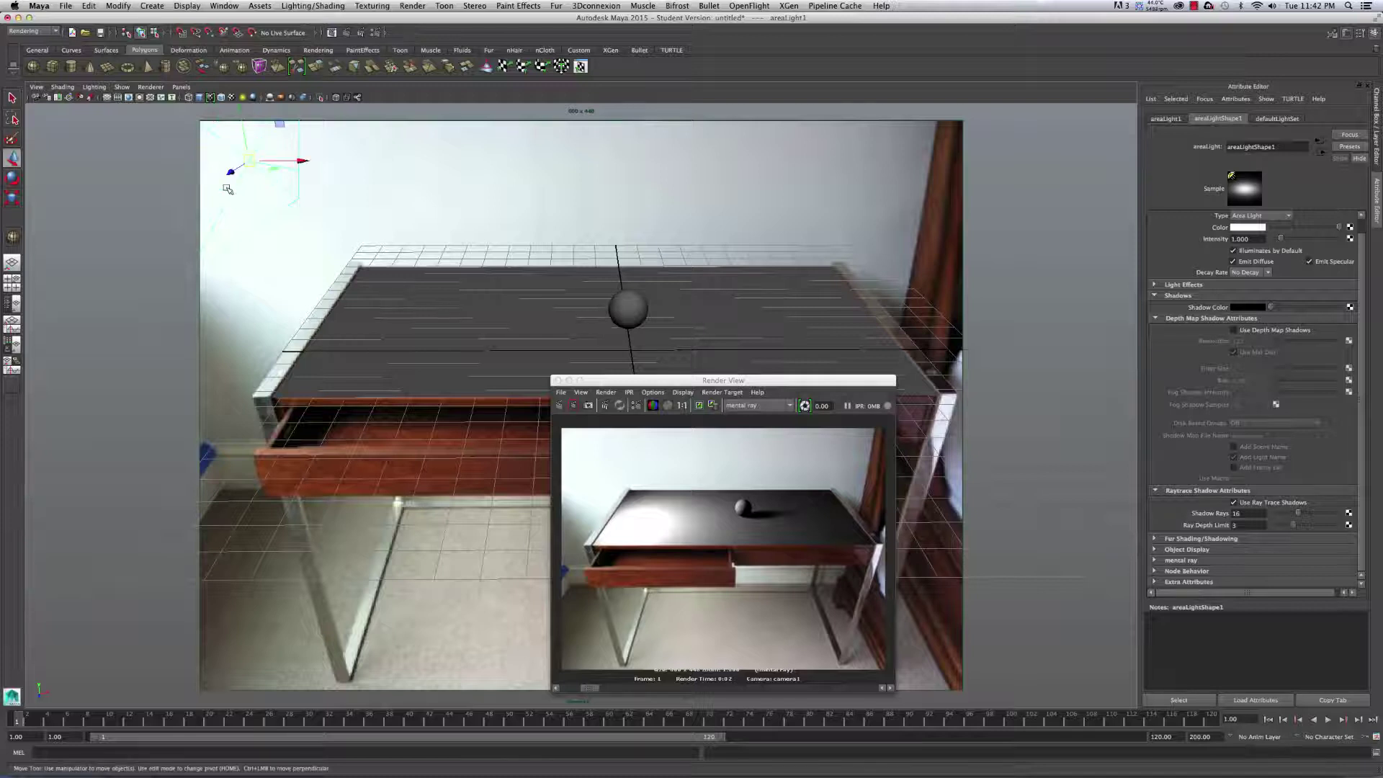
key(w)
click(153, 225)
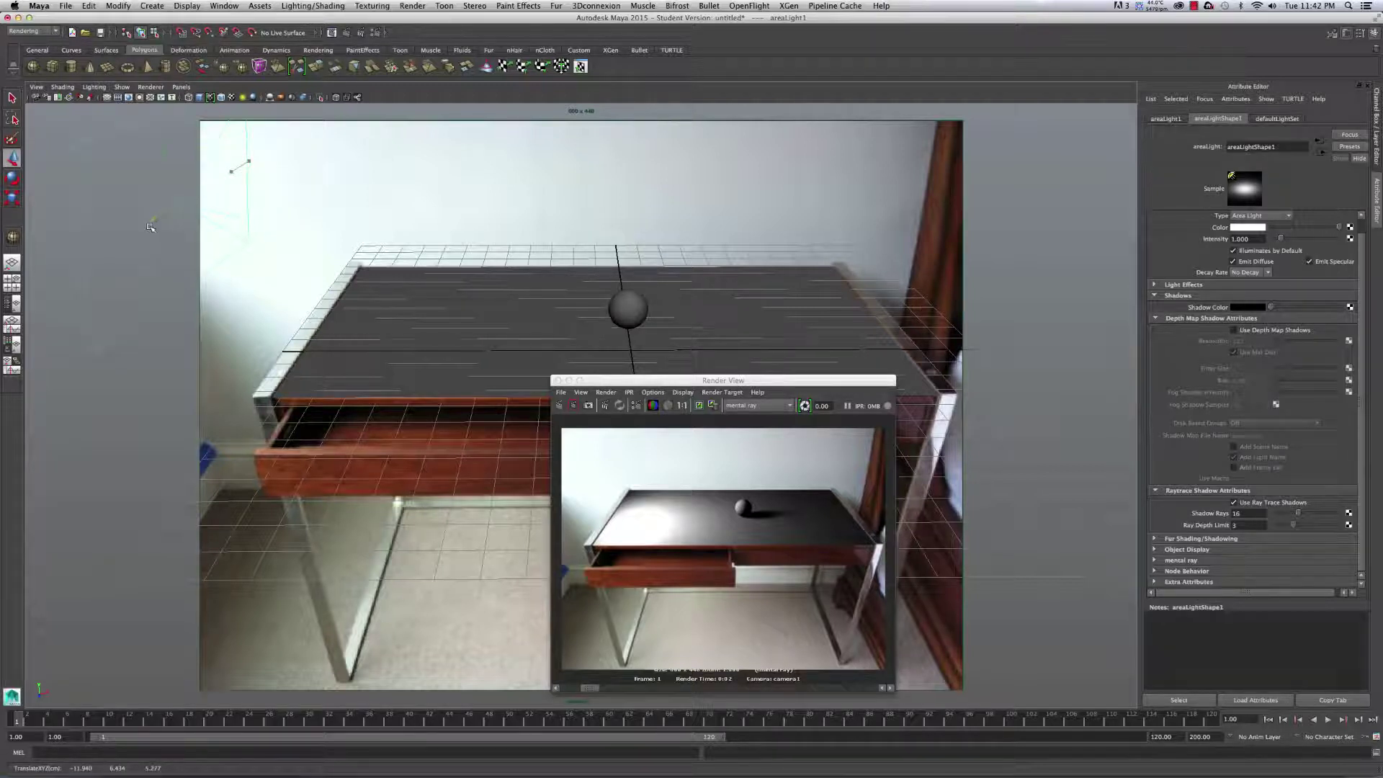
key(e)
drag(178, 224, 185, 225)
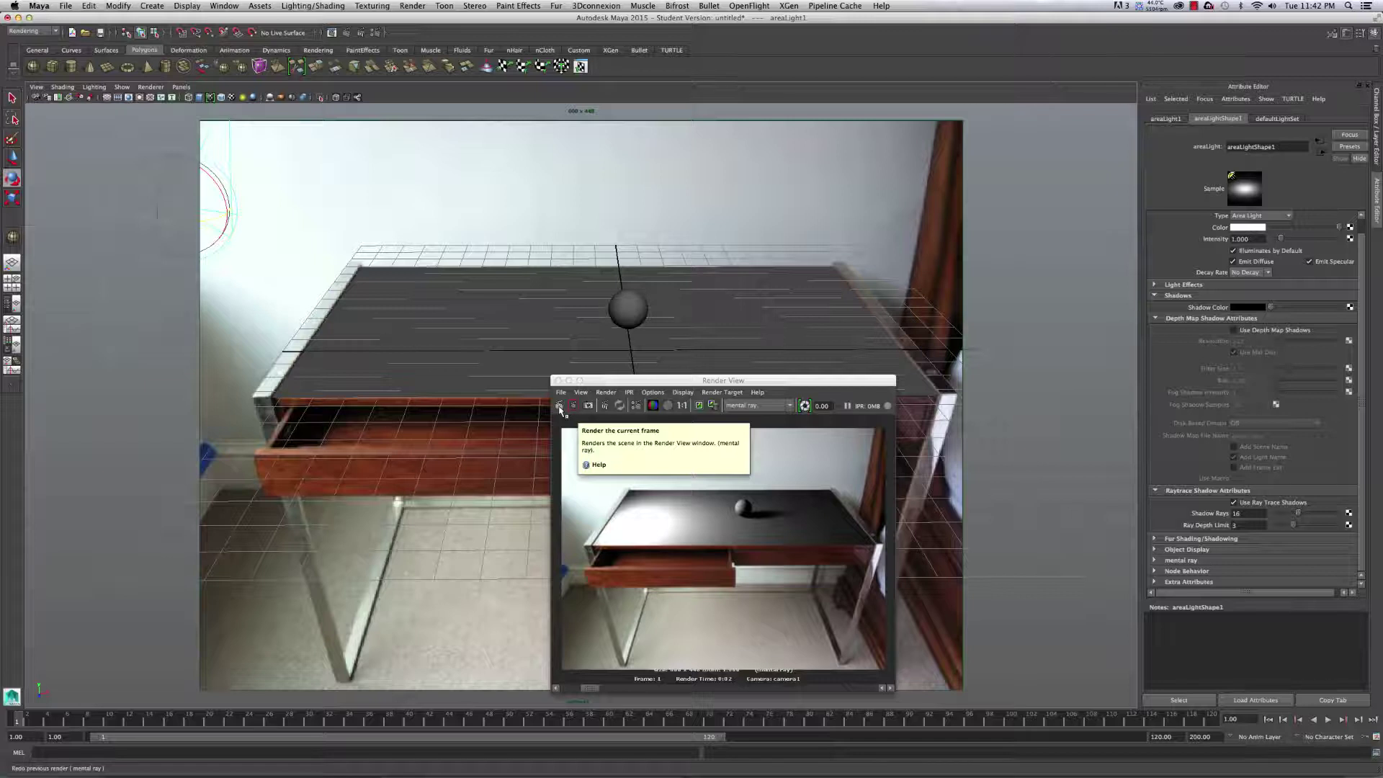
click(560, 408)
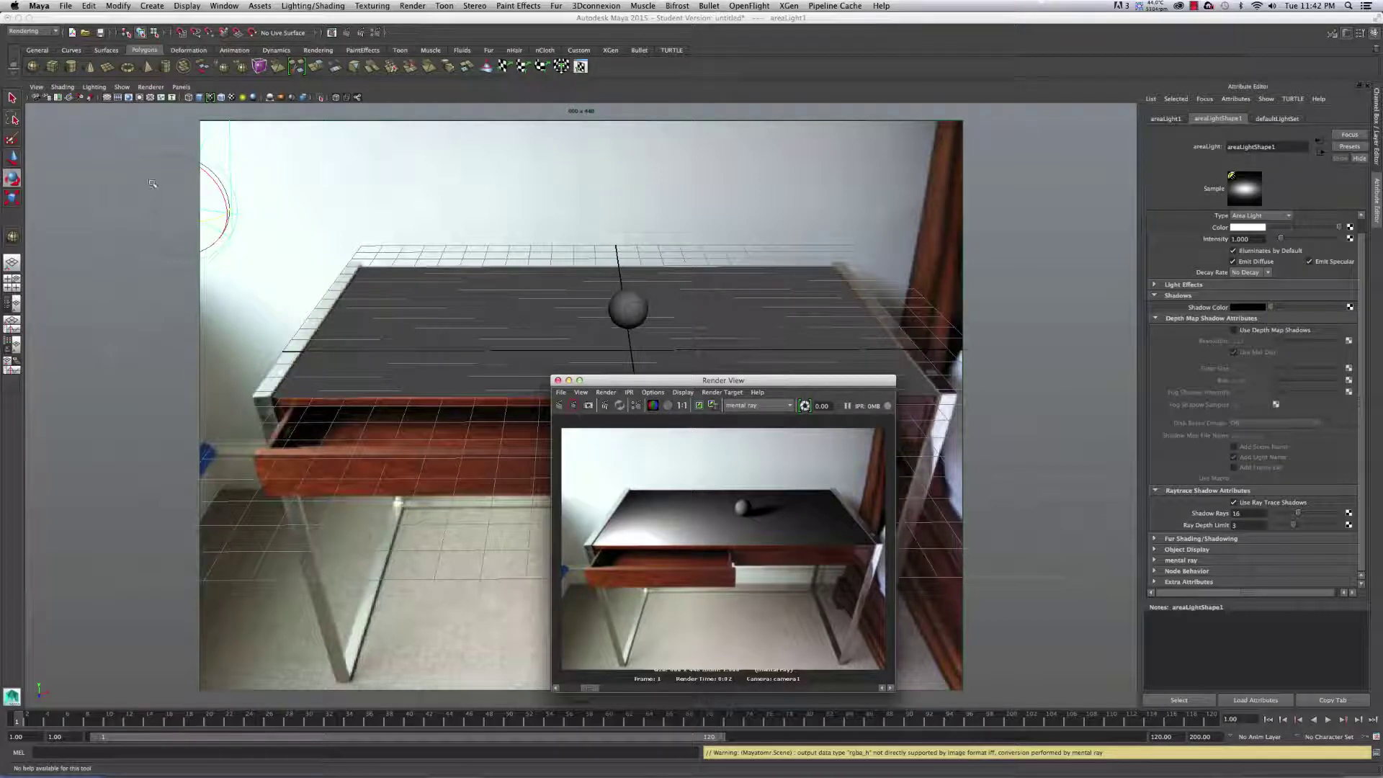
Step: Move the area light slightly back toward the wall, re-render the frame and dismiss the render window
click(133, 137)
key(e)
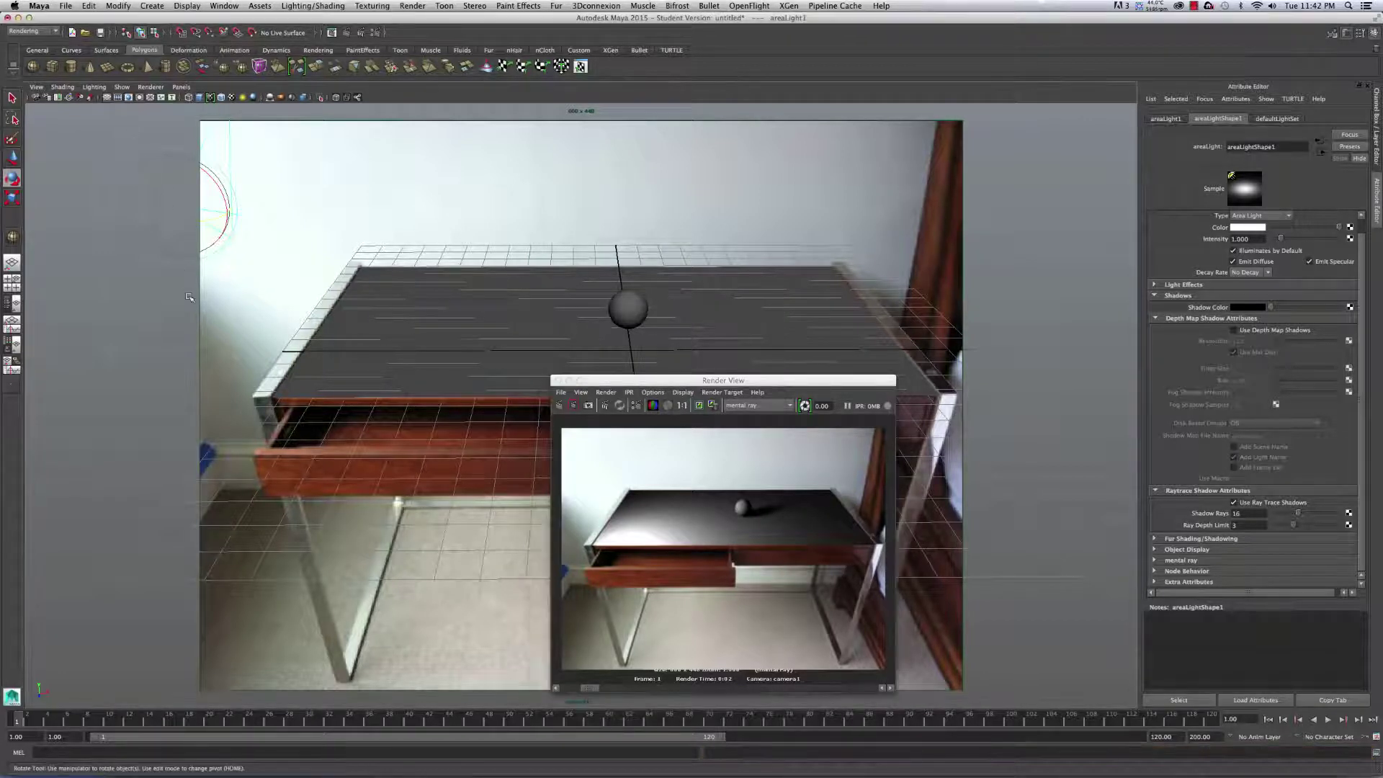
key(w)
drag(158, 222, 178, 215)
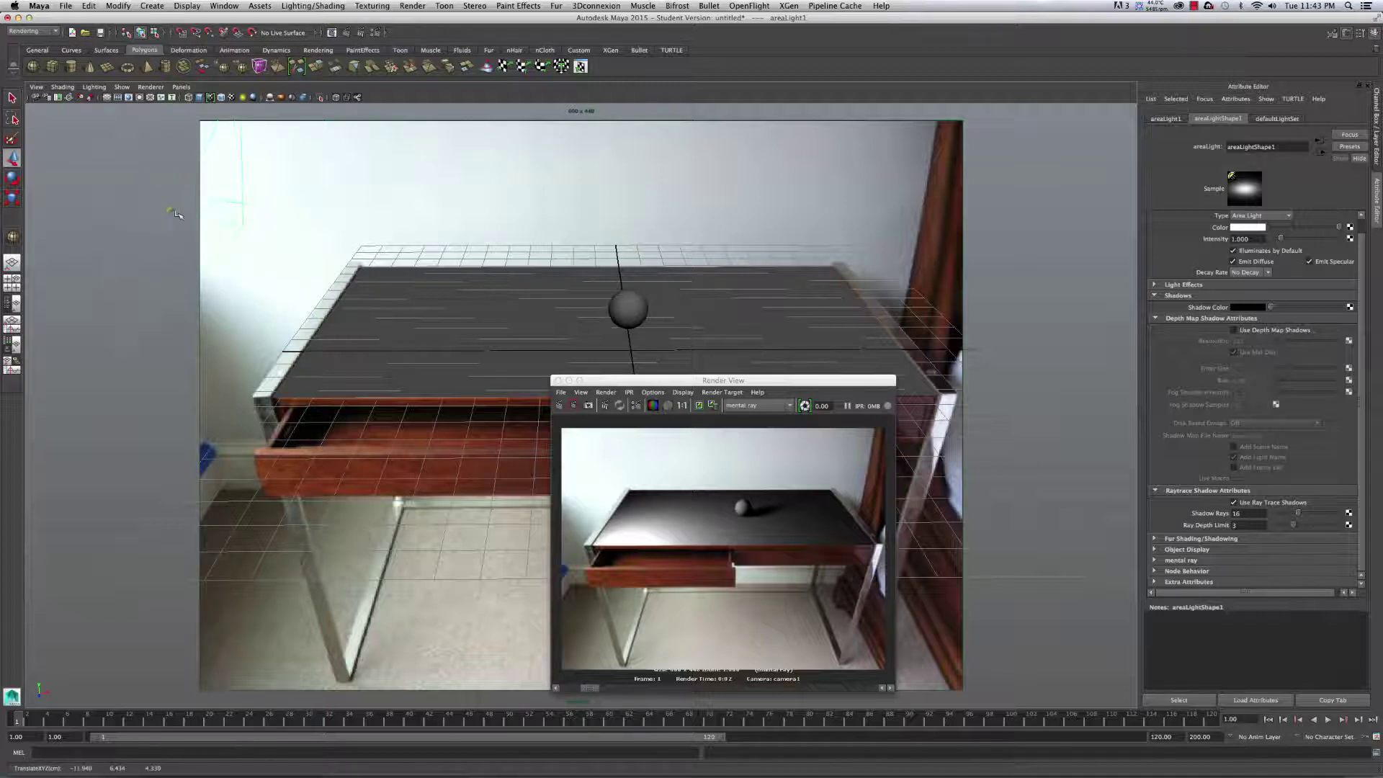
click(559, 406)
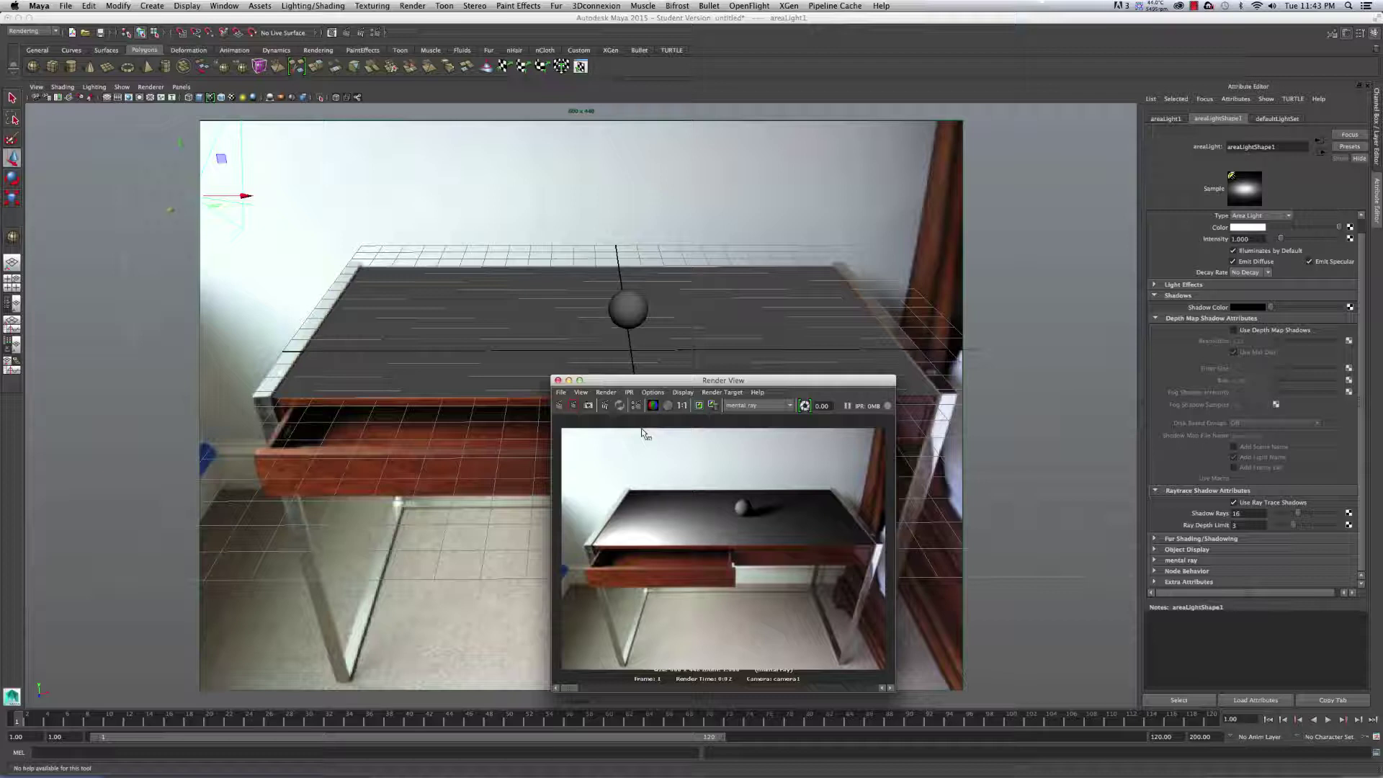
click(559, 407)
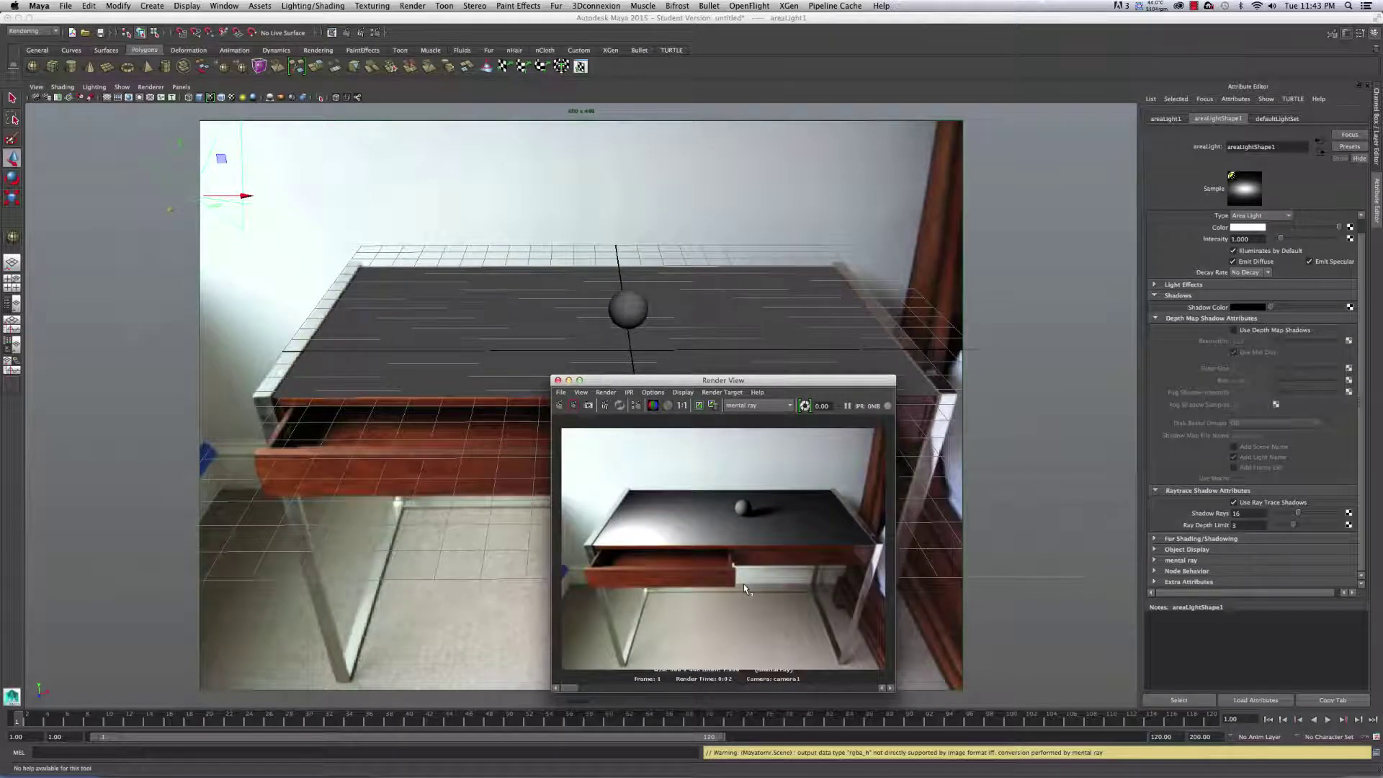
click(570, 381)
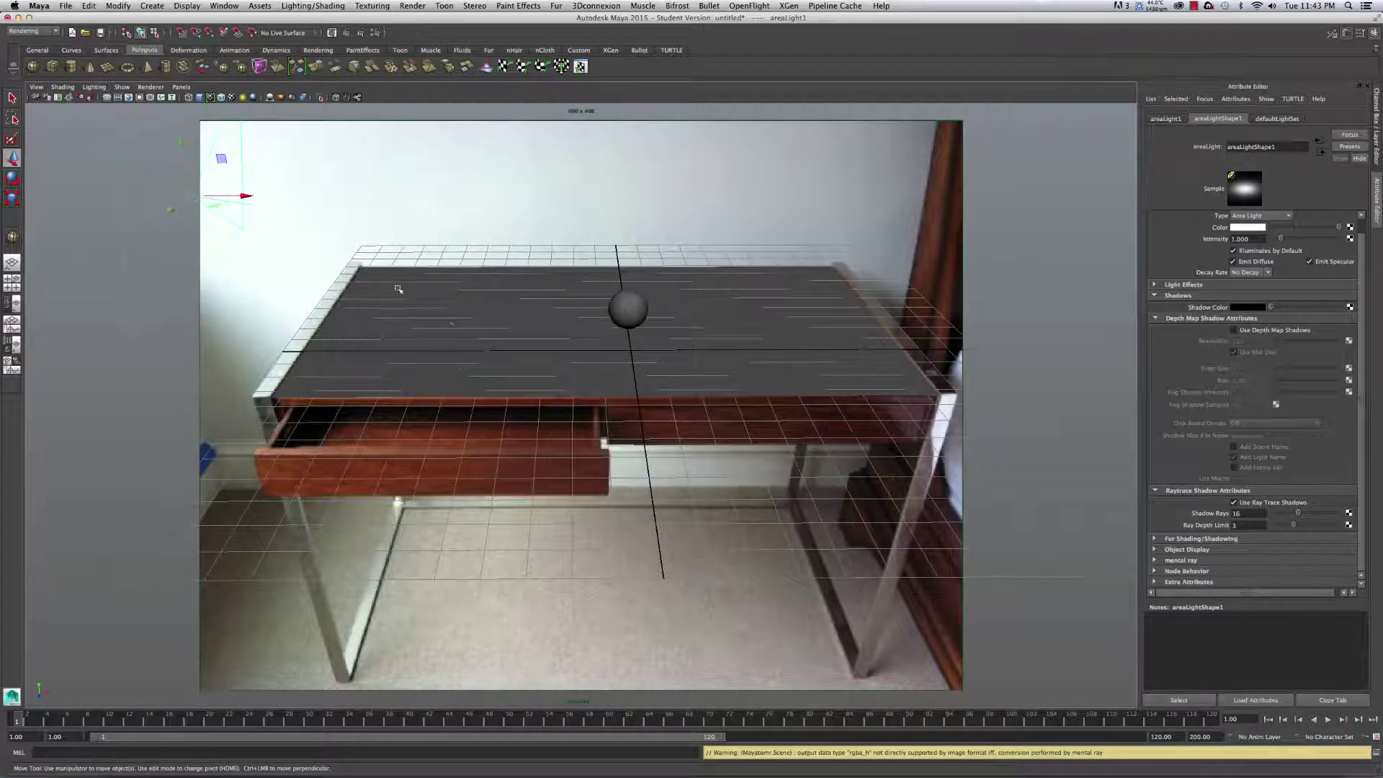
Step: Switch the workspace to the Hypershade and perspective layout and clear the desktop plane's selection
click(468, 323)
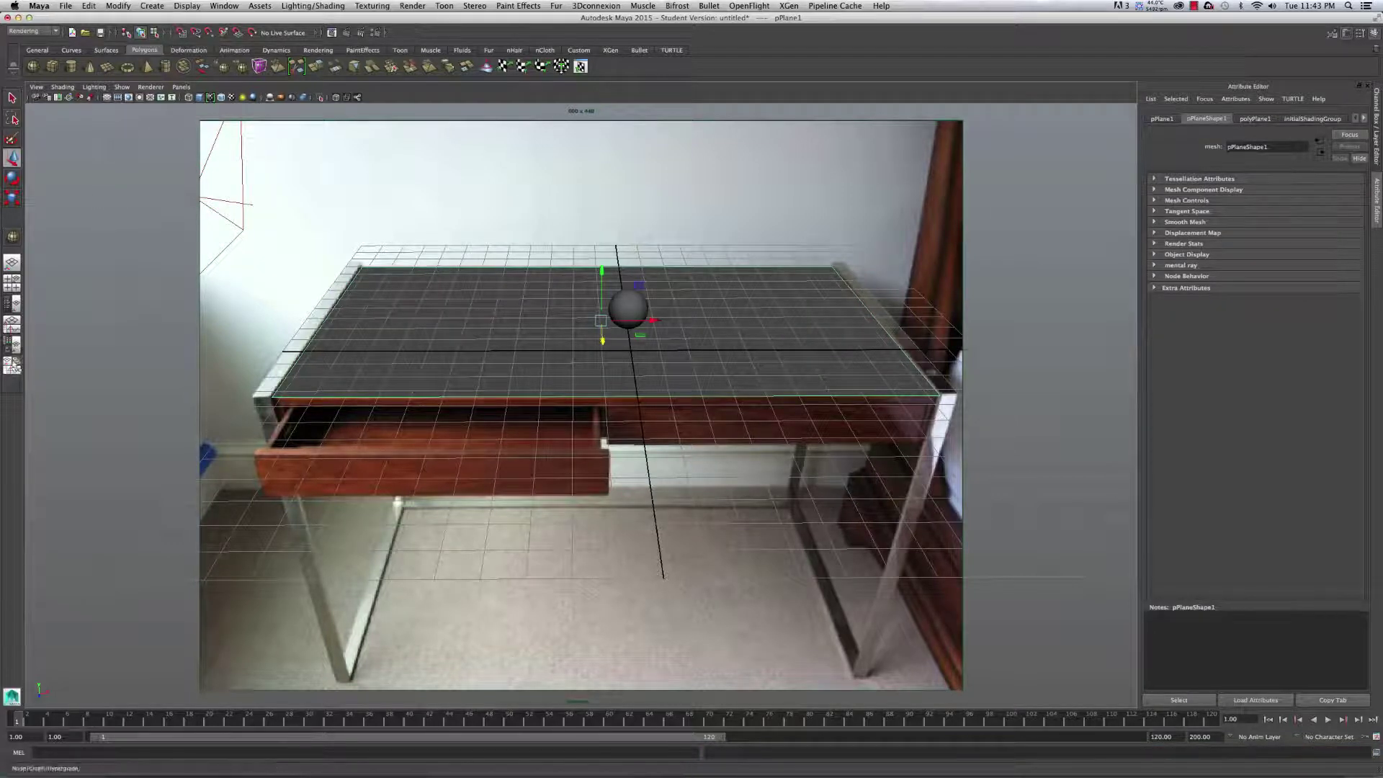
click(14, 345)
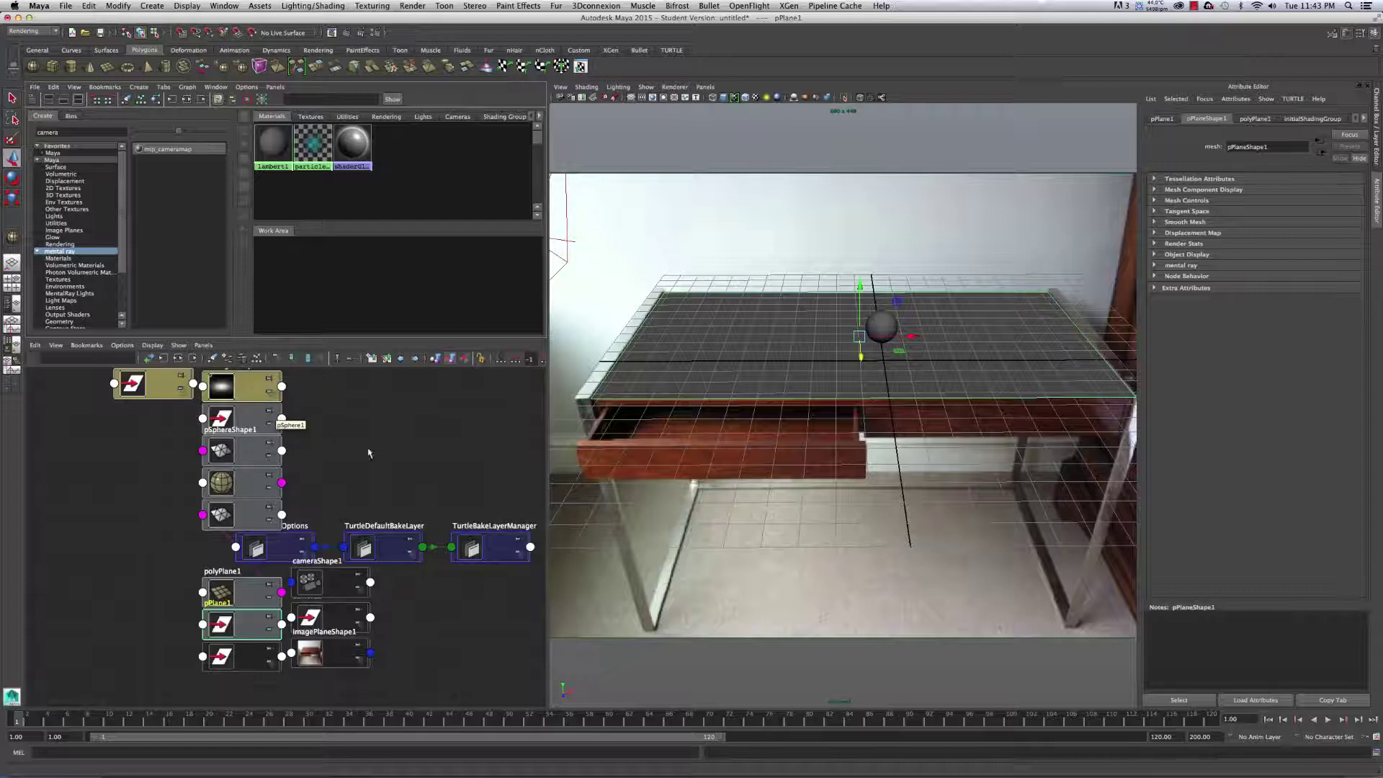
scroll(312, 472, down, 3)
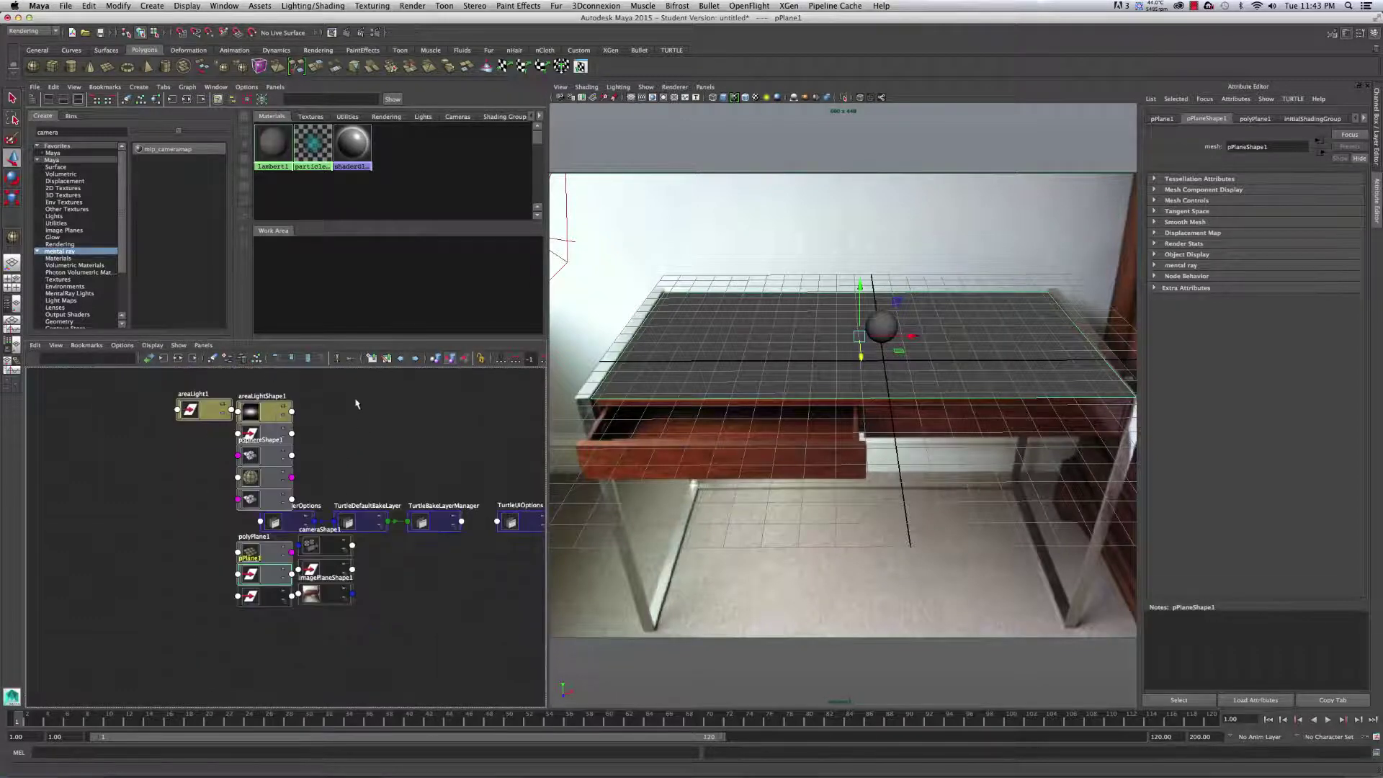
click(245, 378)
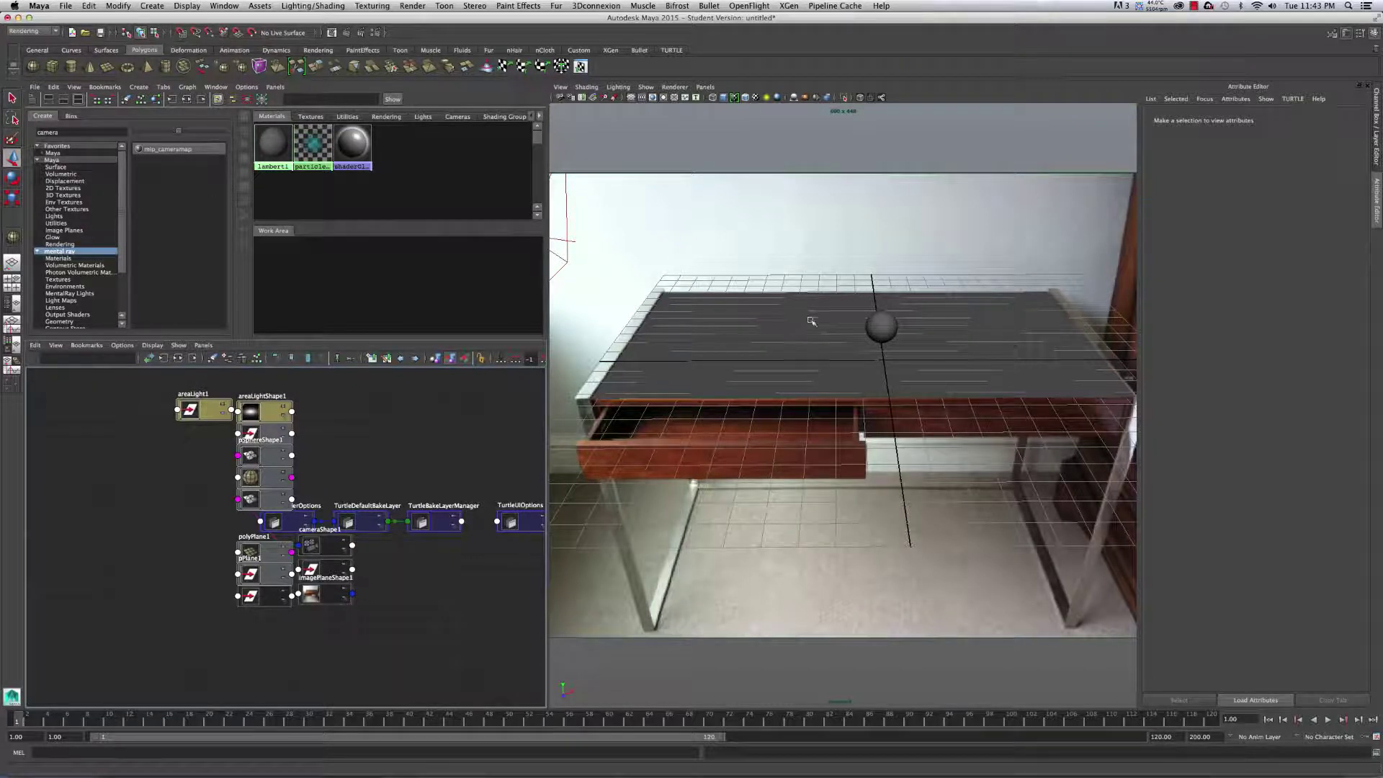
Step: Start assigning a new material to the desktop plane and list the available mental ray materials
click(738, 349)
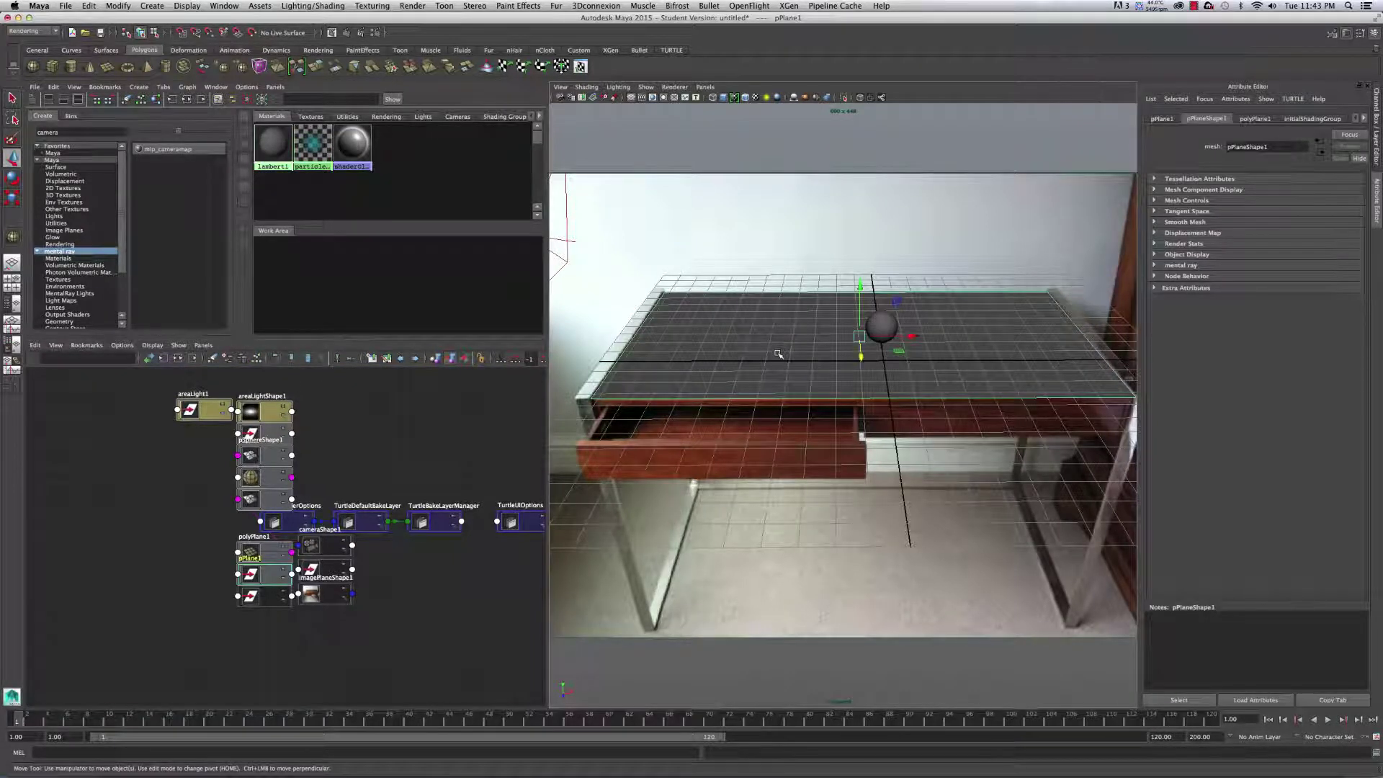
right_drag(777, 353, 790, 572)
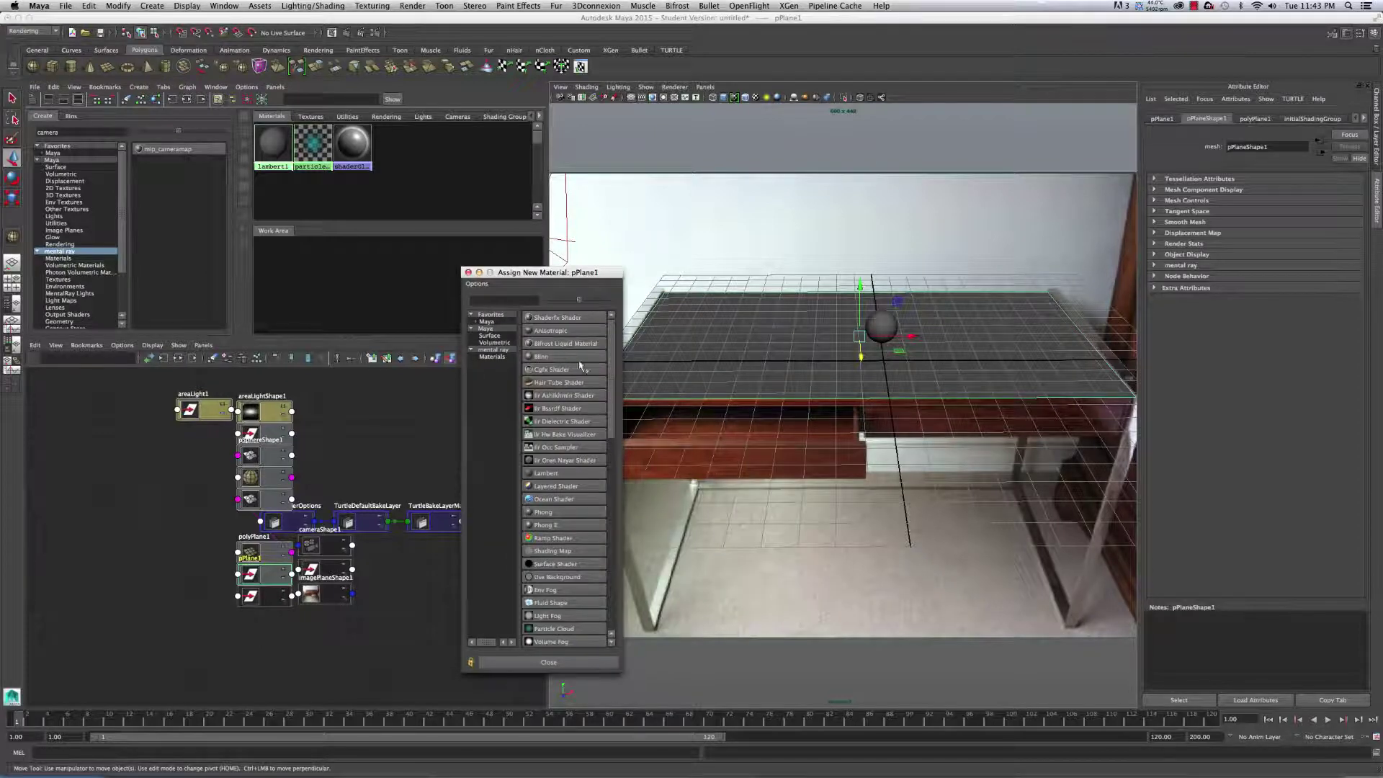
click(492, 357)
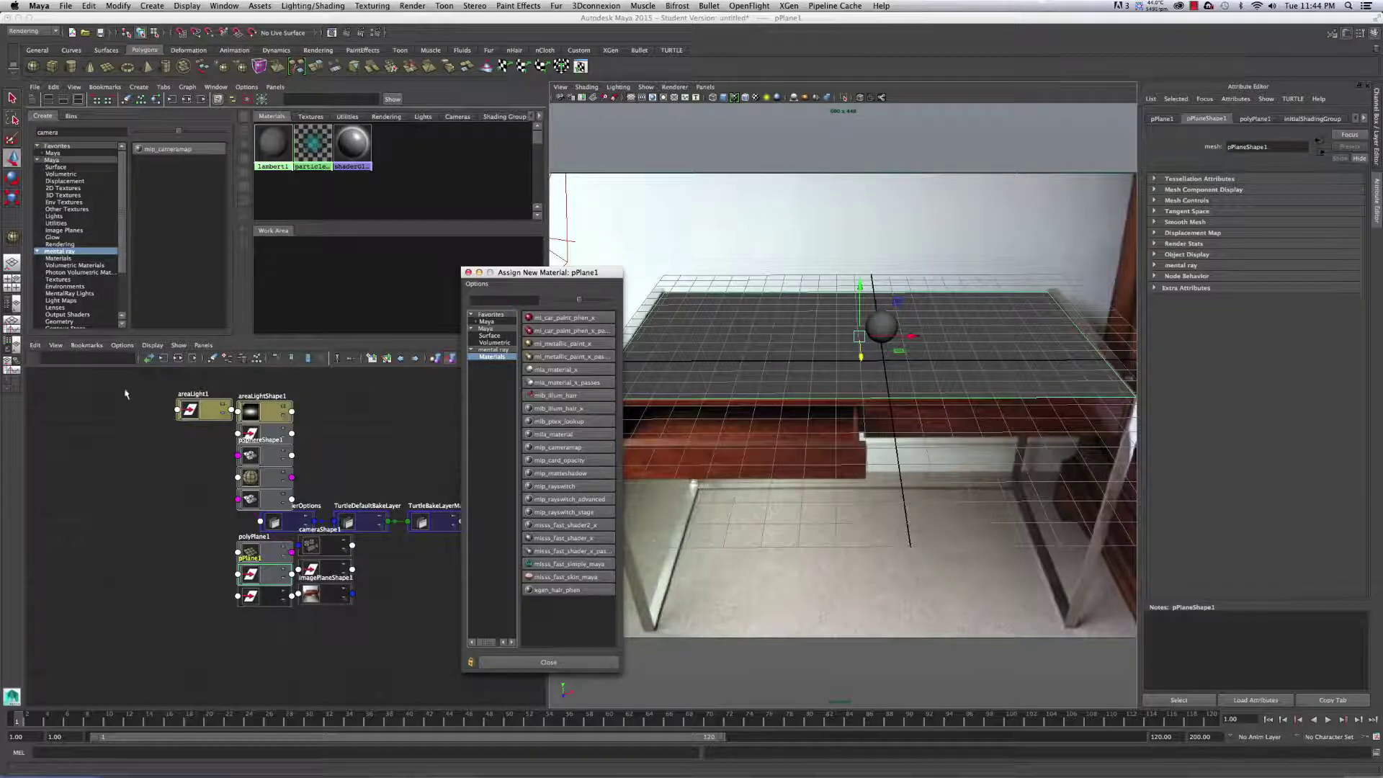
drag(548, 272, 709, 208)
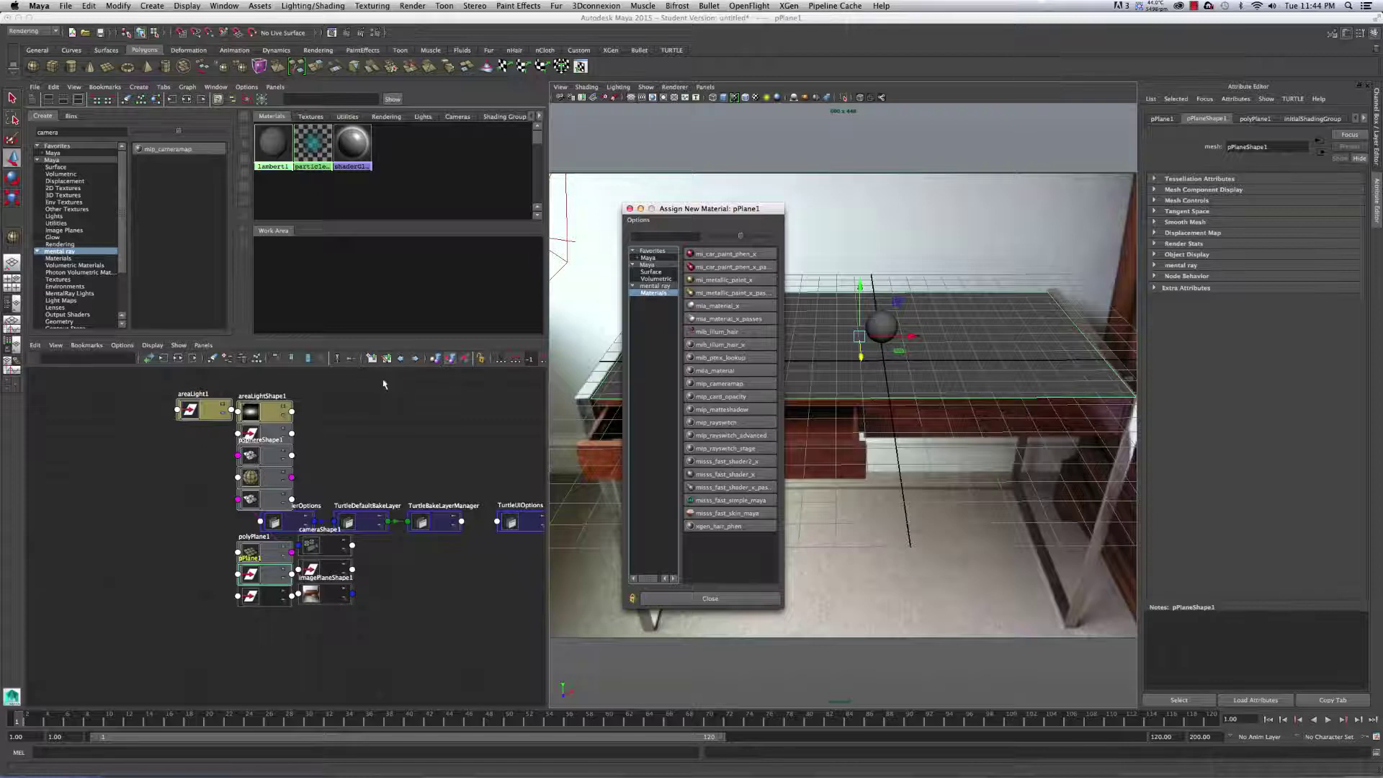
Step: Clear the node graph, reselect the desktop plane and assign it a new Lambert material
click(147, 383)
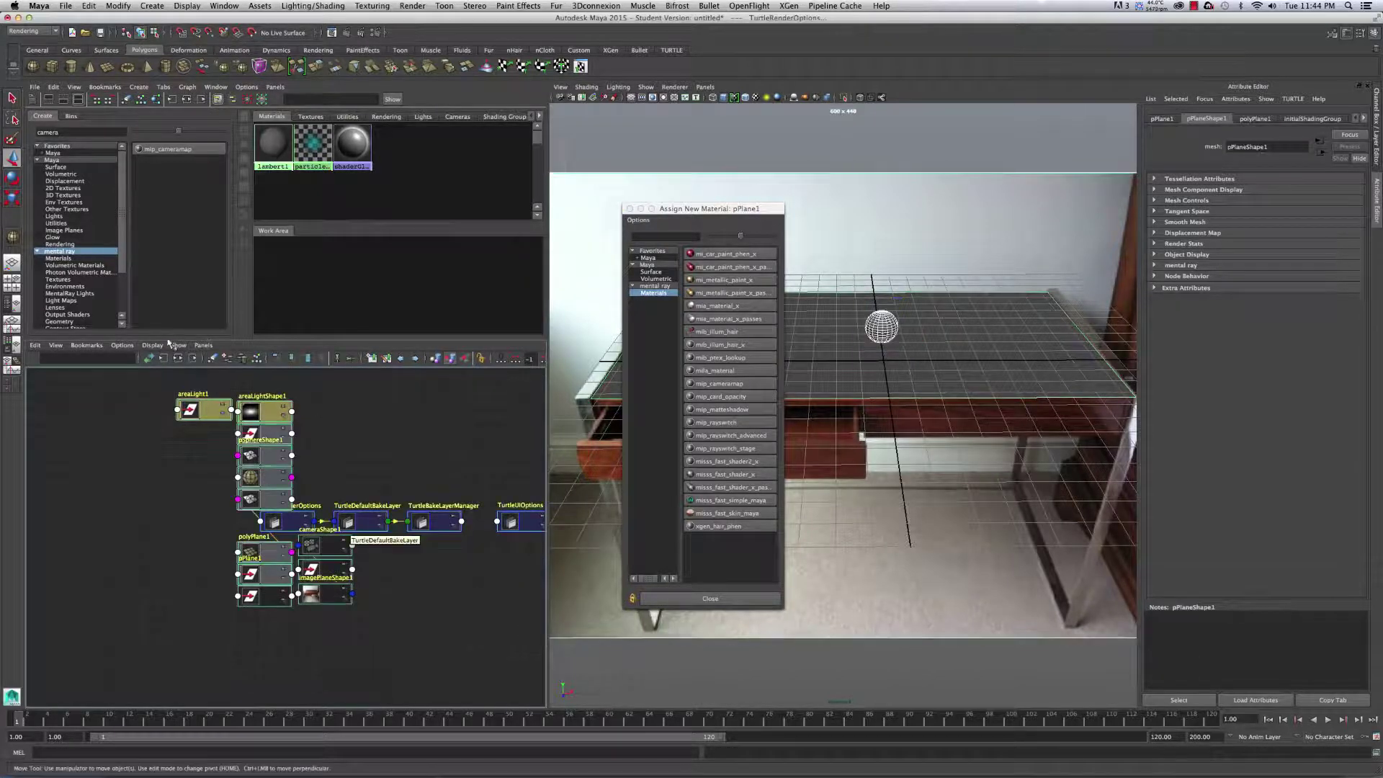
click(213, 358)
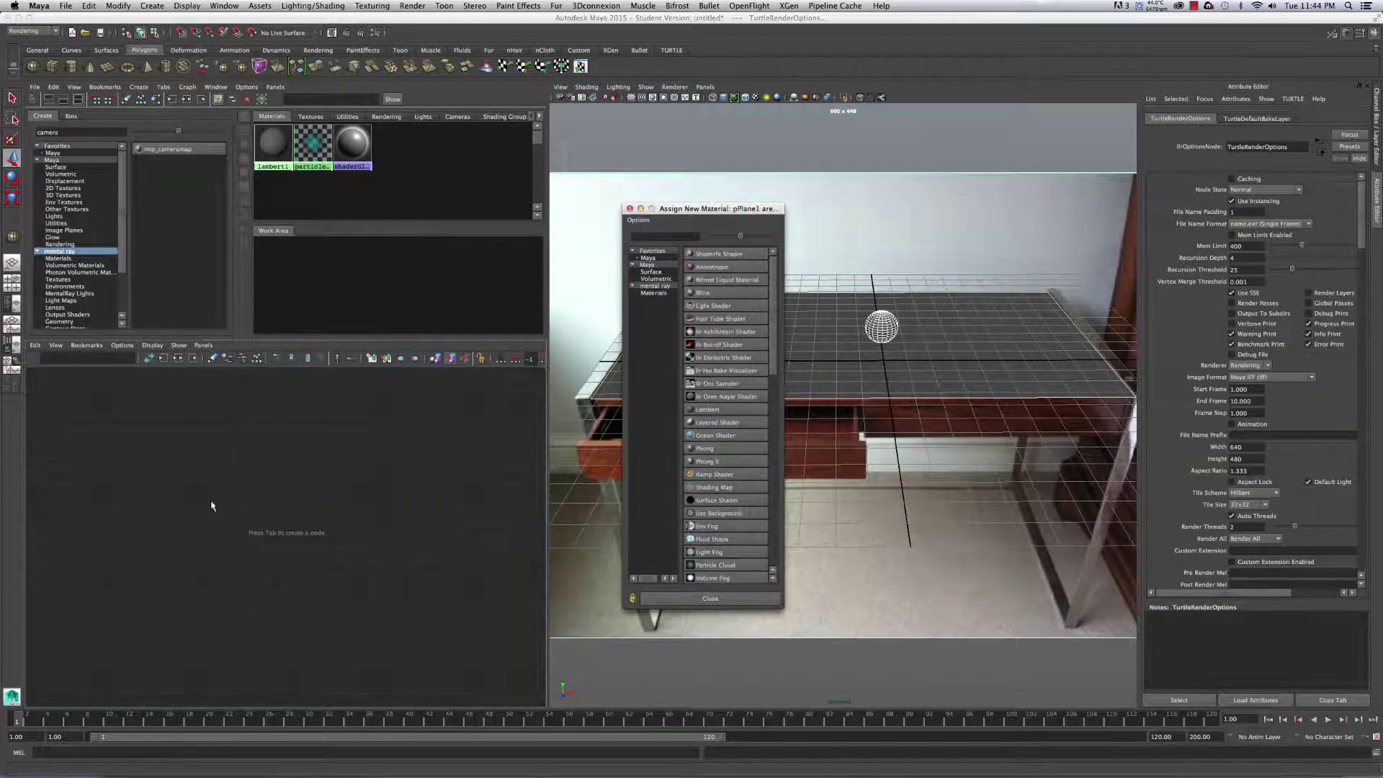
drag(718, 211, 586, 251)
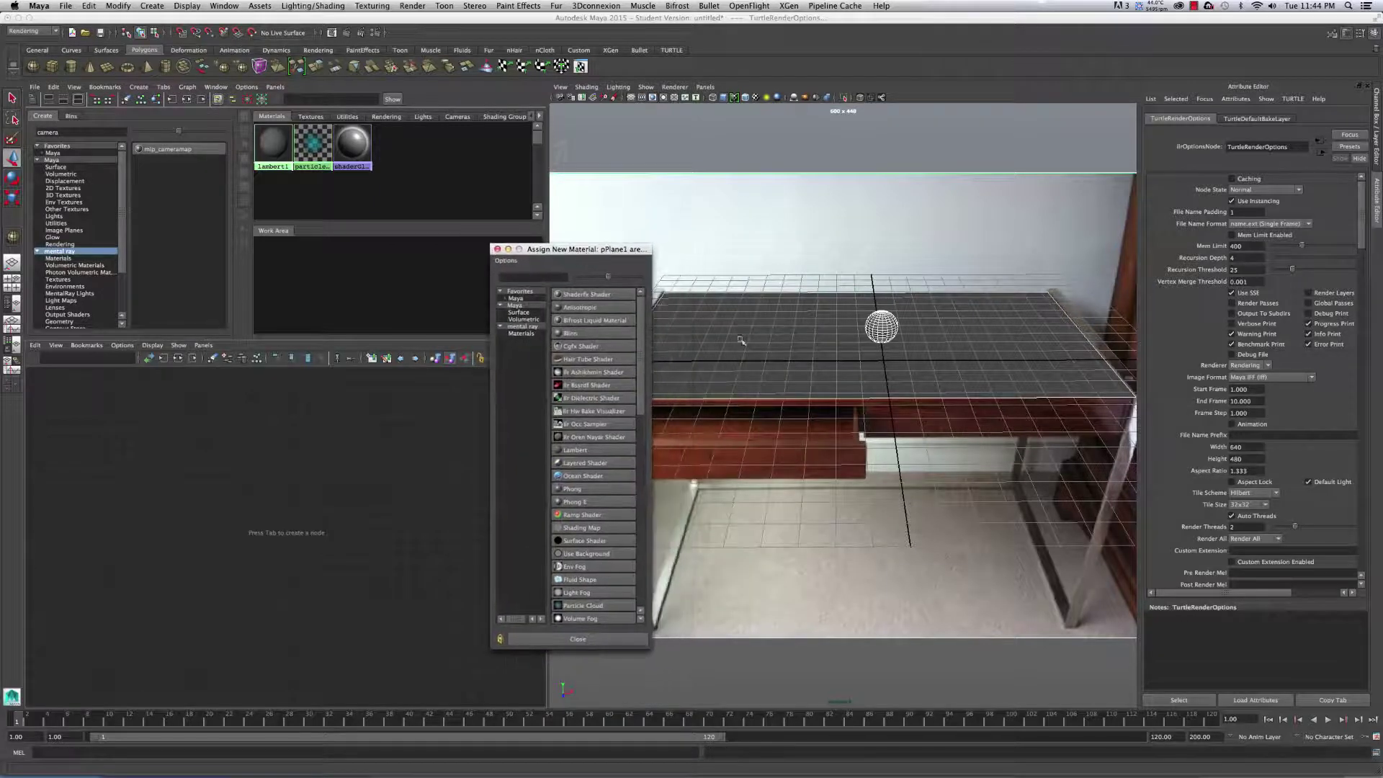
click(789, 359)
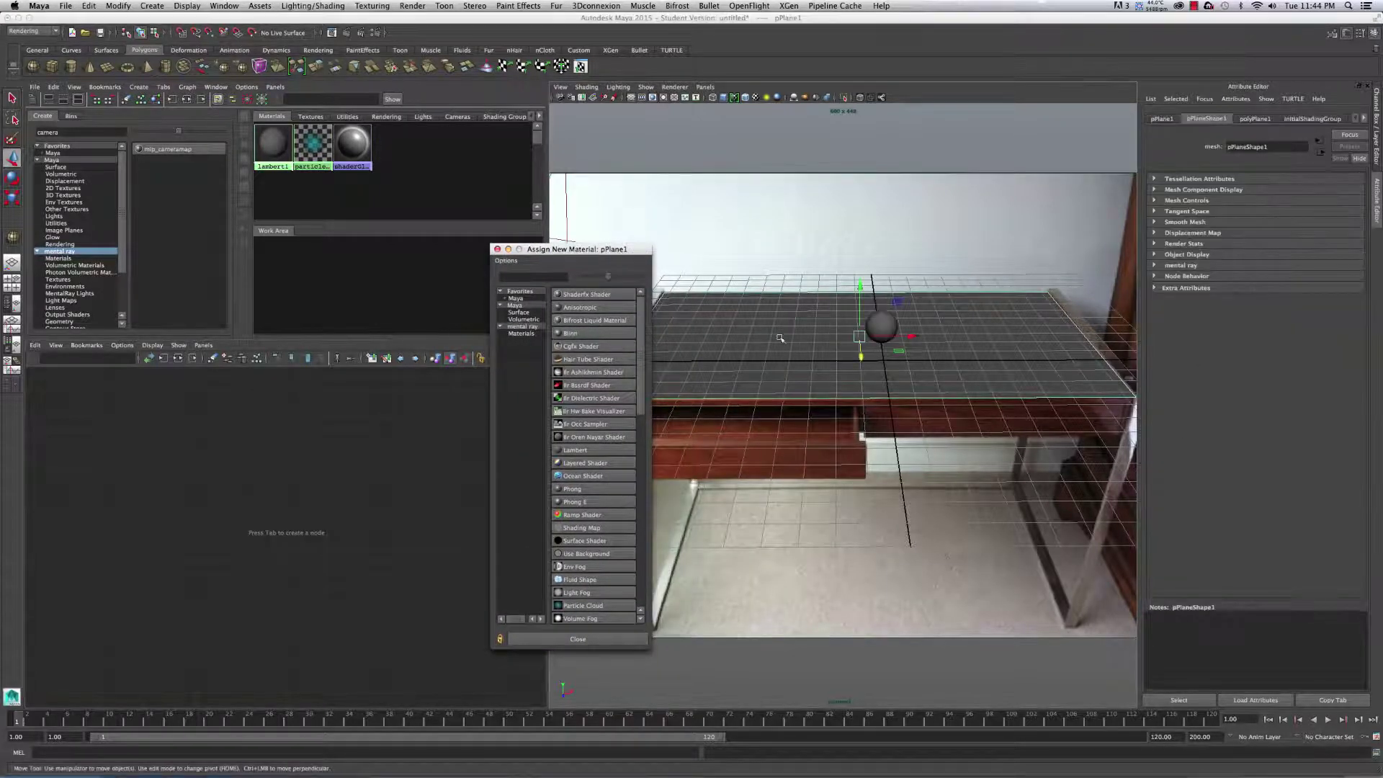
right_drag(660, 329, 567, 398)
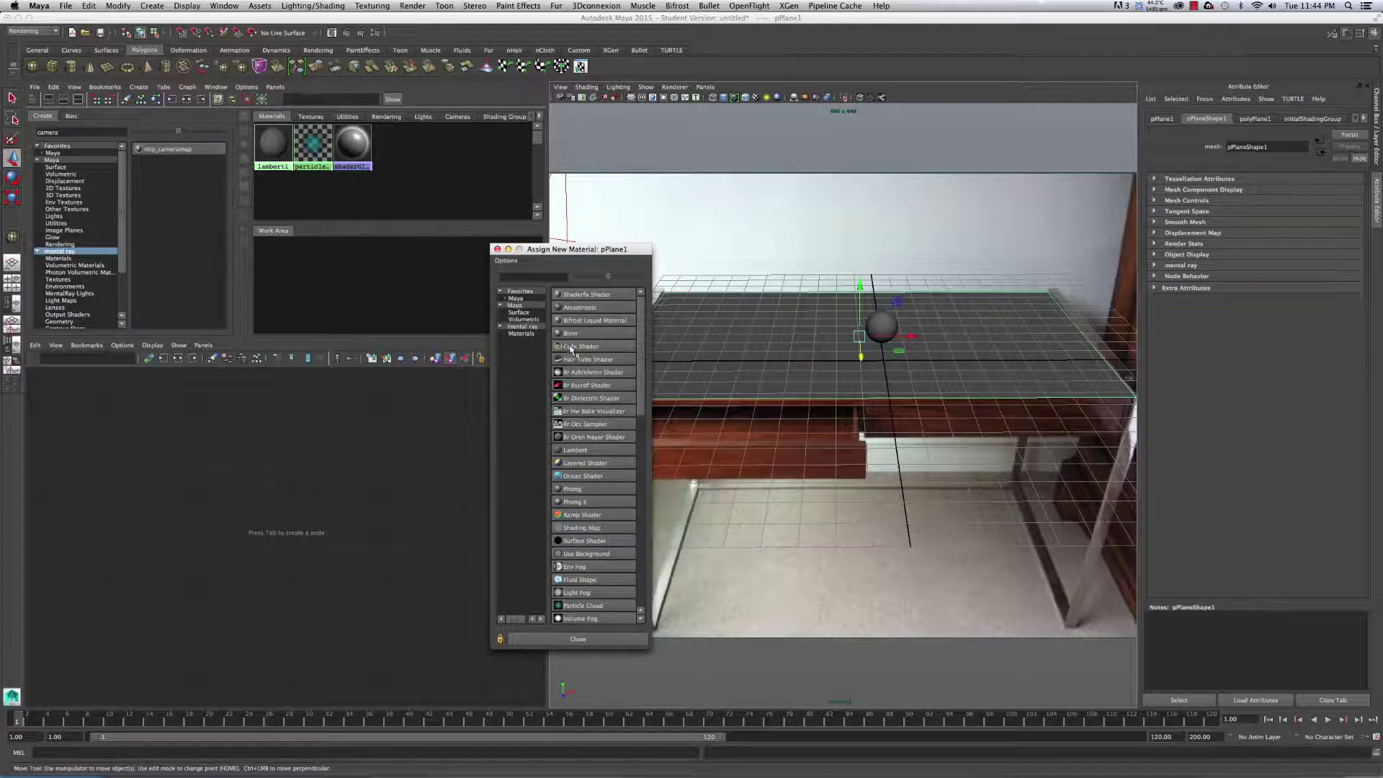
click(585, 451)
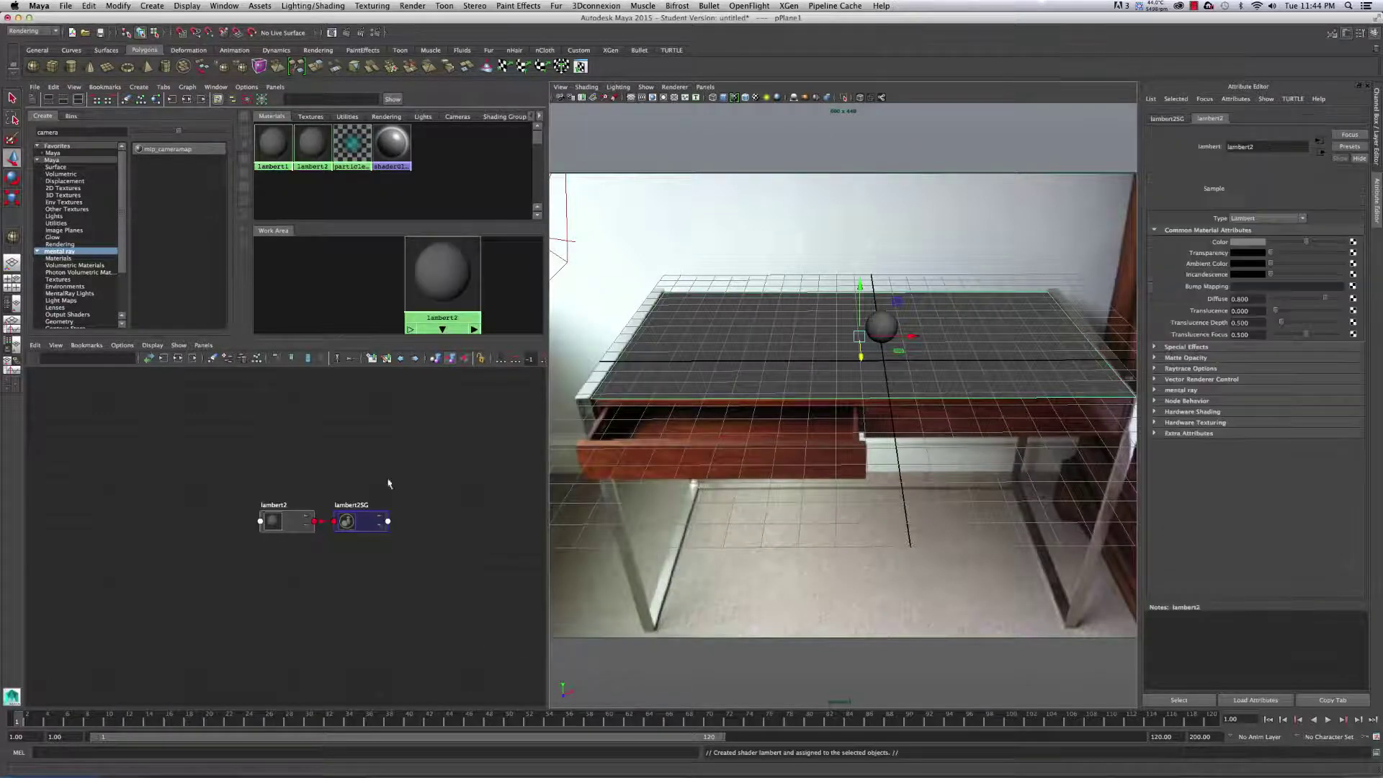
Step: Move the lambert2 node and its shading group side by side higher in the node graph and clear the selection
drag(371, 525, 384, 459)
drag(291, 521, 375, 430)
shift+click(360, 458)
click(489, 404)
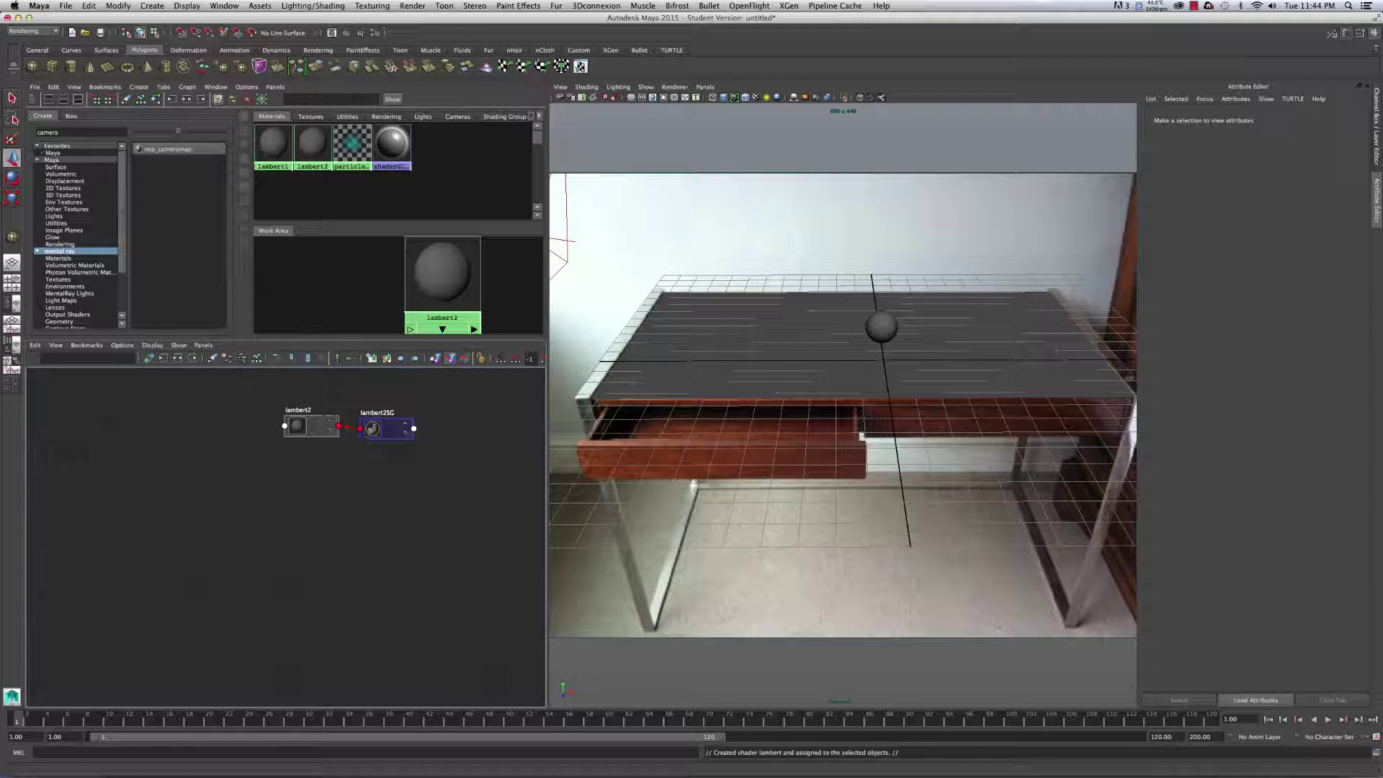
Step: Add a mip_cameramap material to the node graph and reposition its shading group beside it
double_click(48, 132)
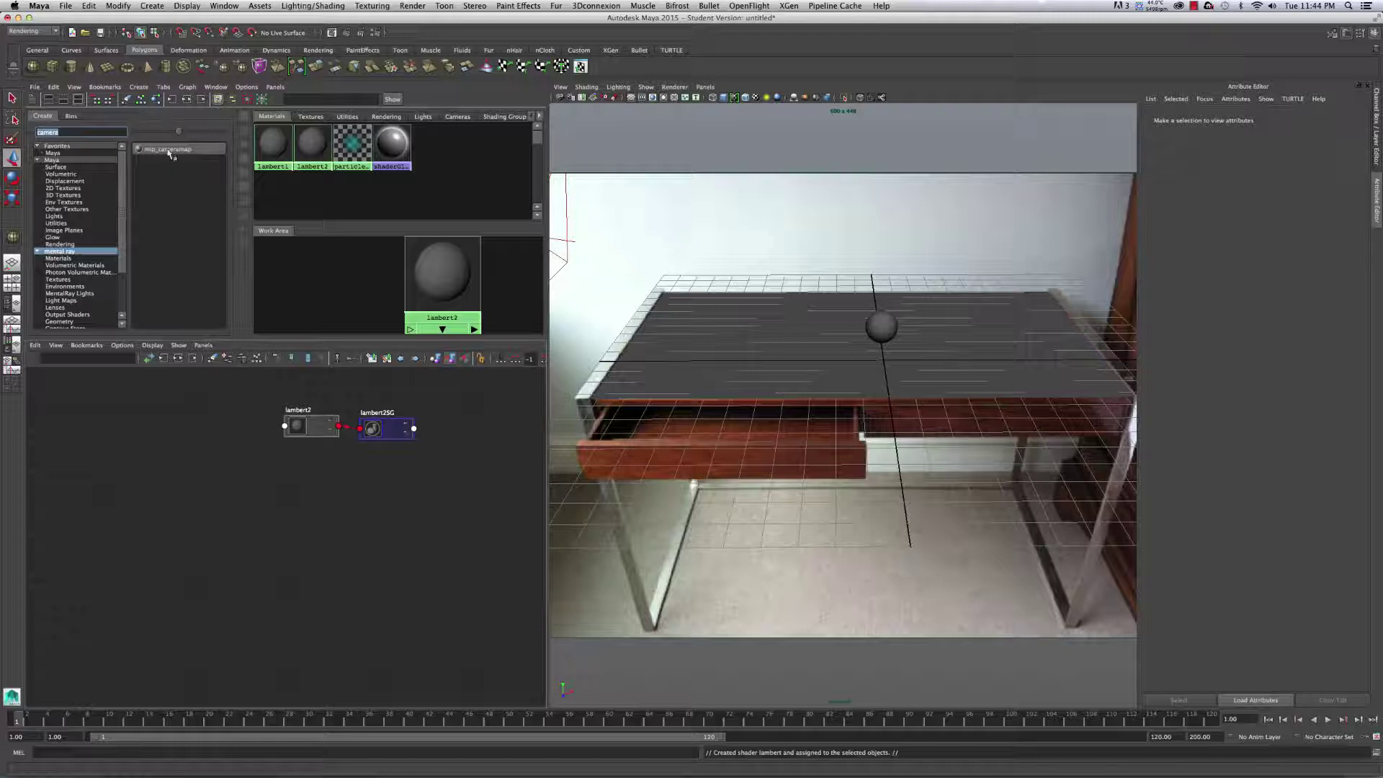
drag(170, 154, 247, 480)
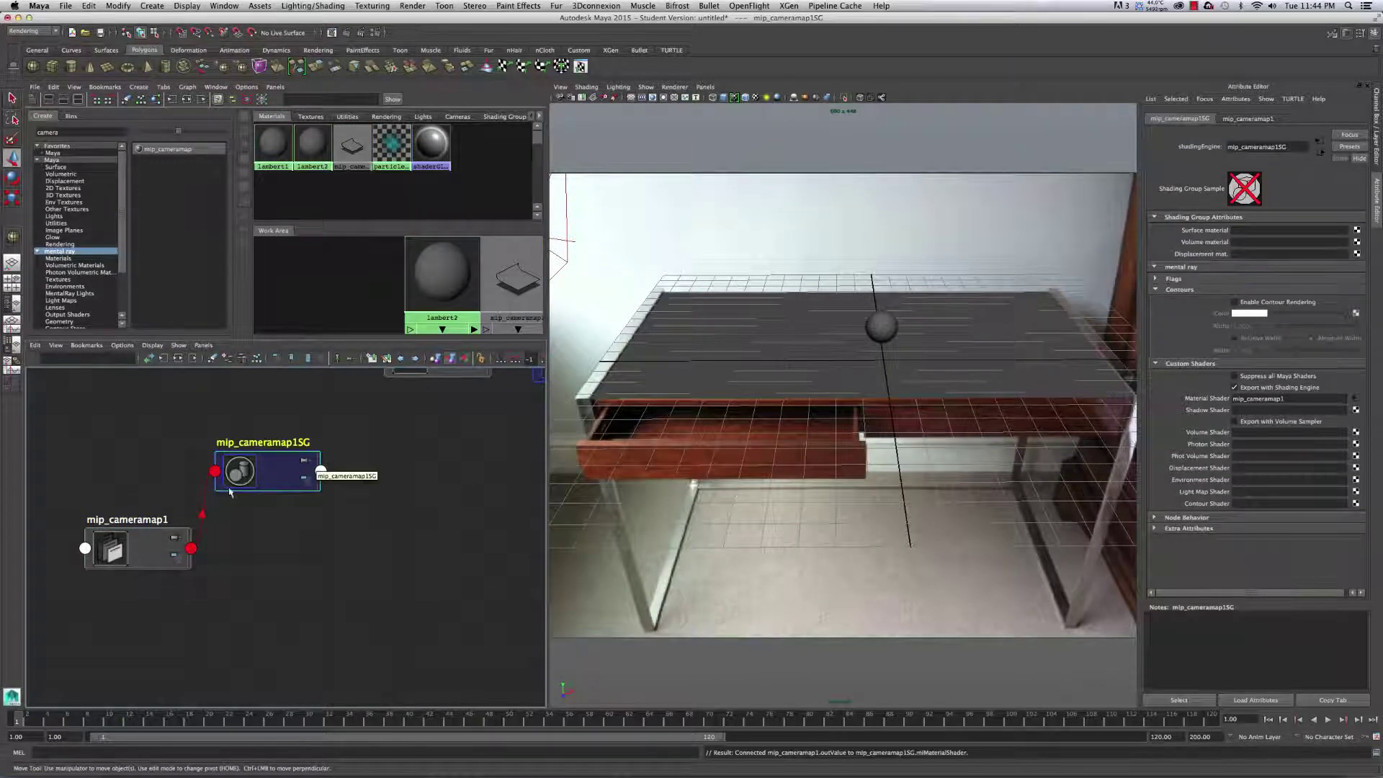
drag(295, 477, 328, 514)
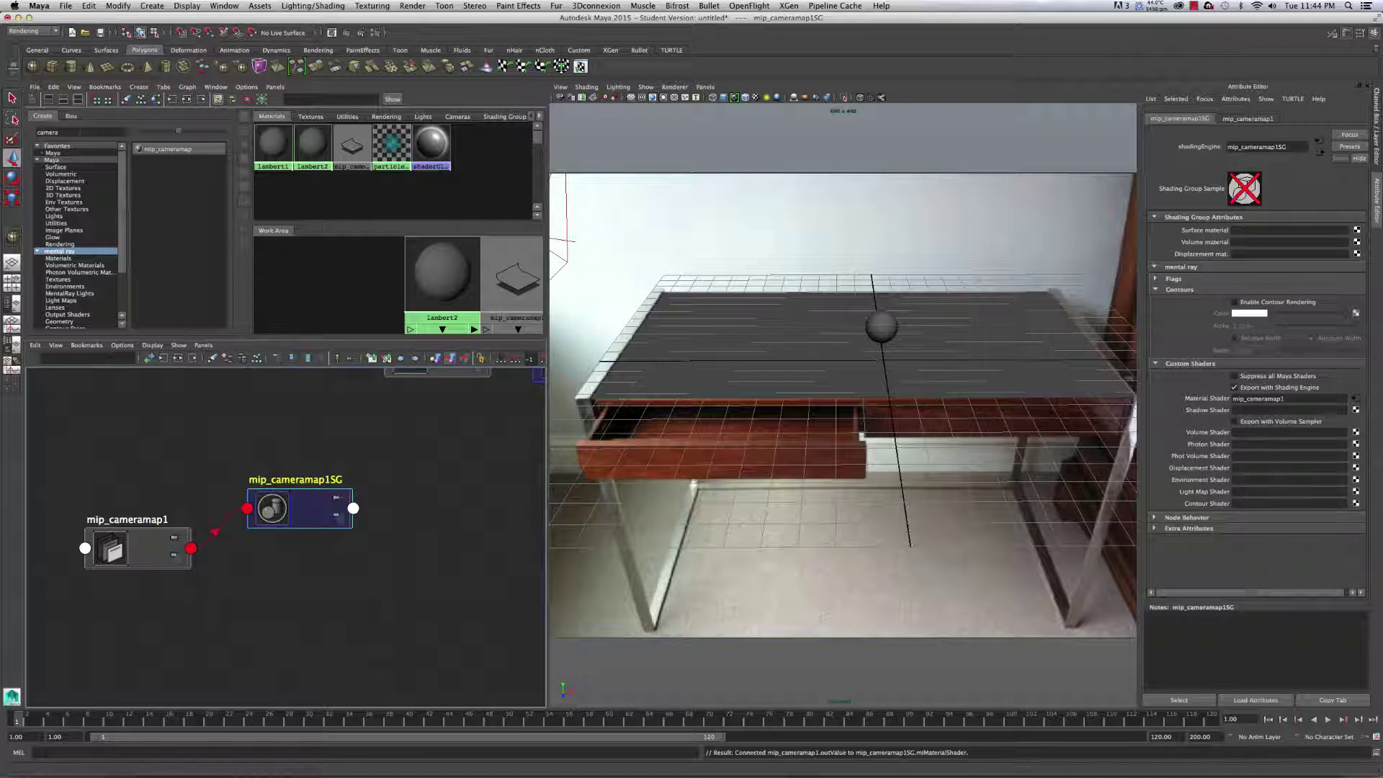
Step: Filter the node list by "mip", add a mip_matteshadow material to the graph and separate it from its shading group
double_click(44, 132)
text(mip)
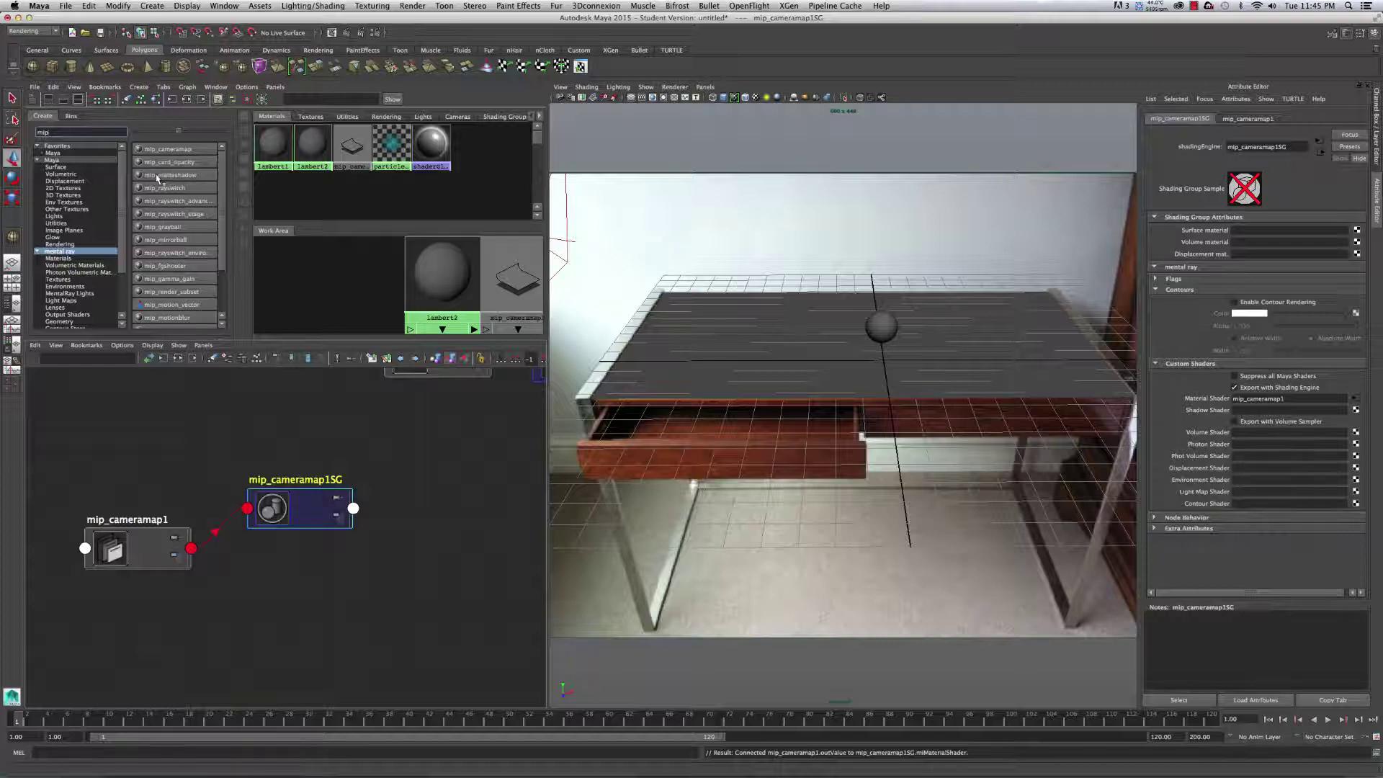
middle_drag(167, 149, 260, 654)
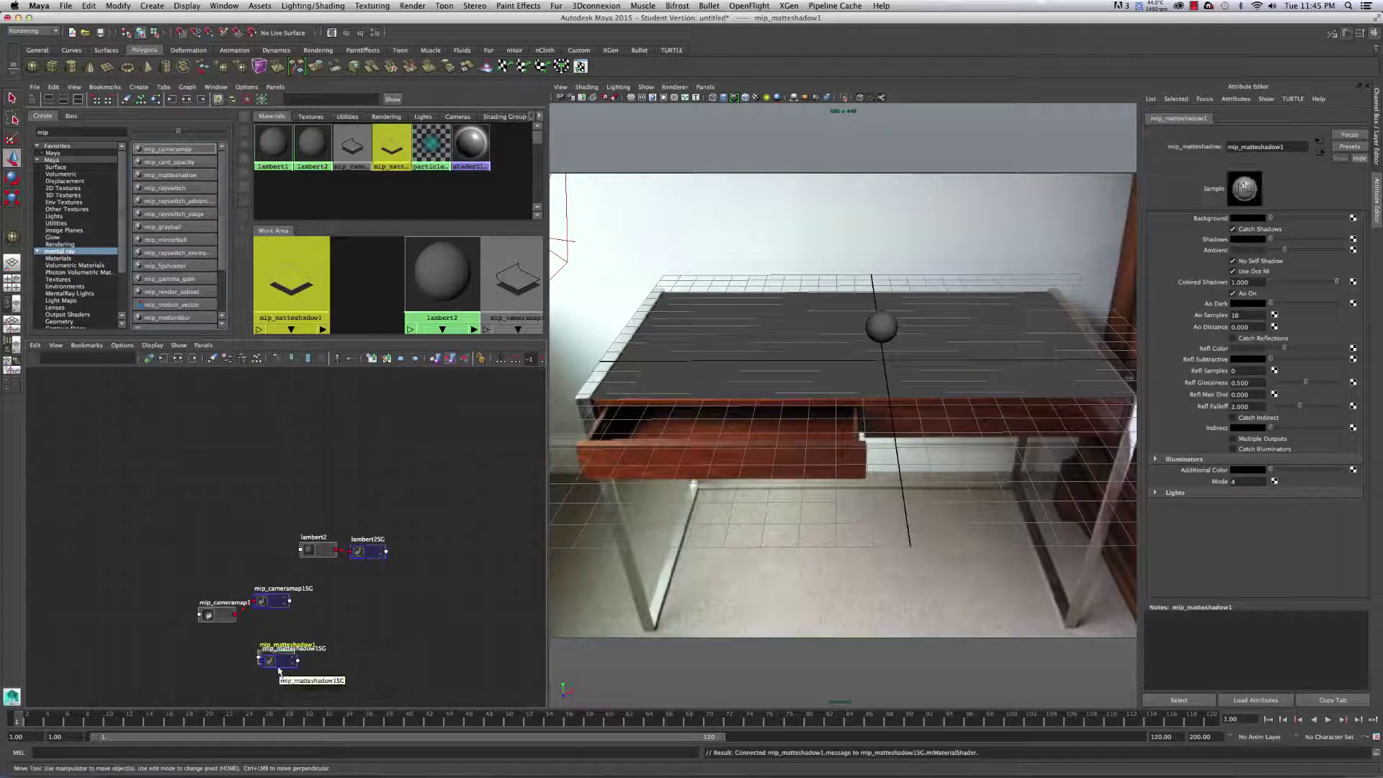
click(276, 658)
mouse_move(276, 658)
mouse_down()
mouse_move(152, 657)
mouse_move(286, 650)
mouse_up()
click(153, 657)
drag(153, 657, 222, 656)
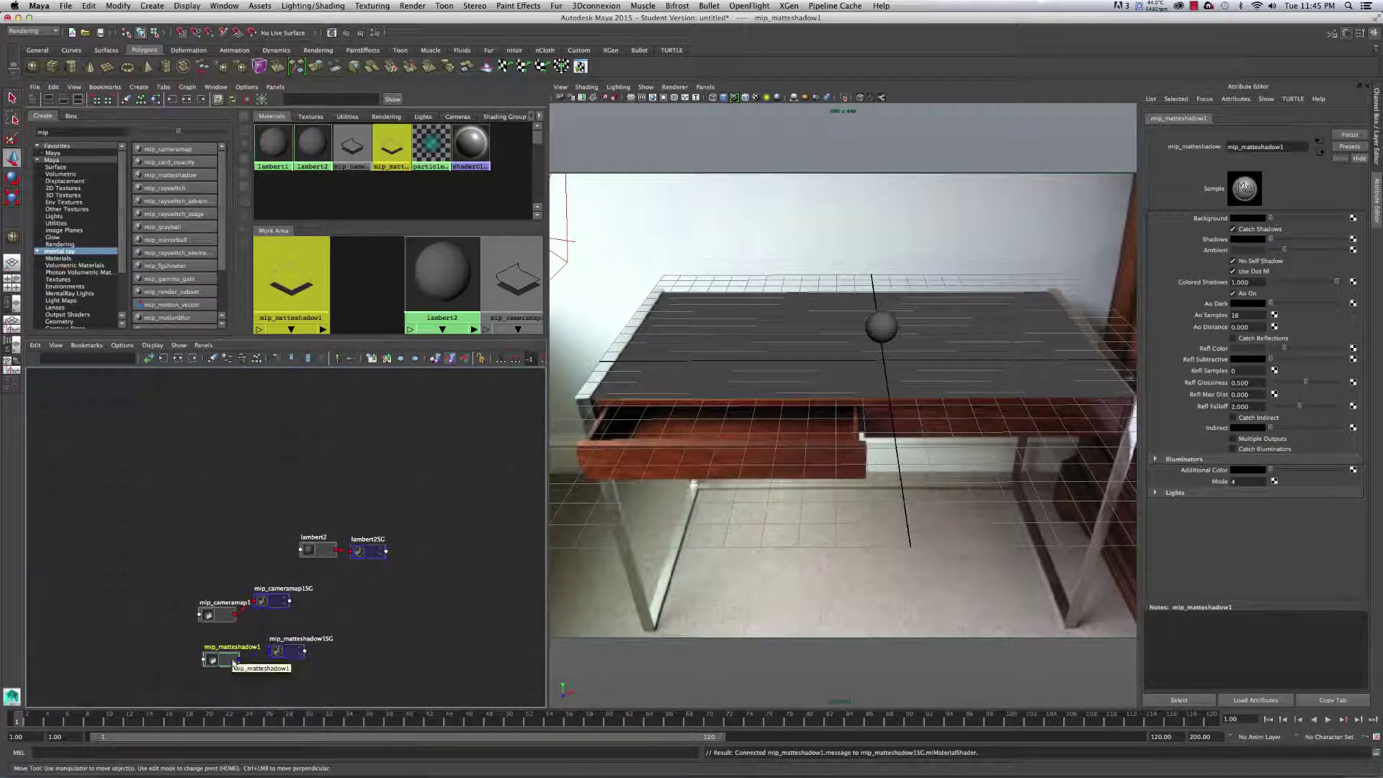
Step: Line up the camera map nodes, then create a mental ray texture for mip_cameramap's Map and load Desk.jpg into it
drag(264, 600, 218, 606)
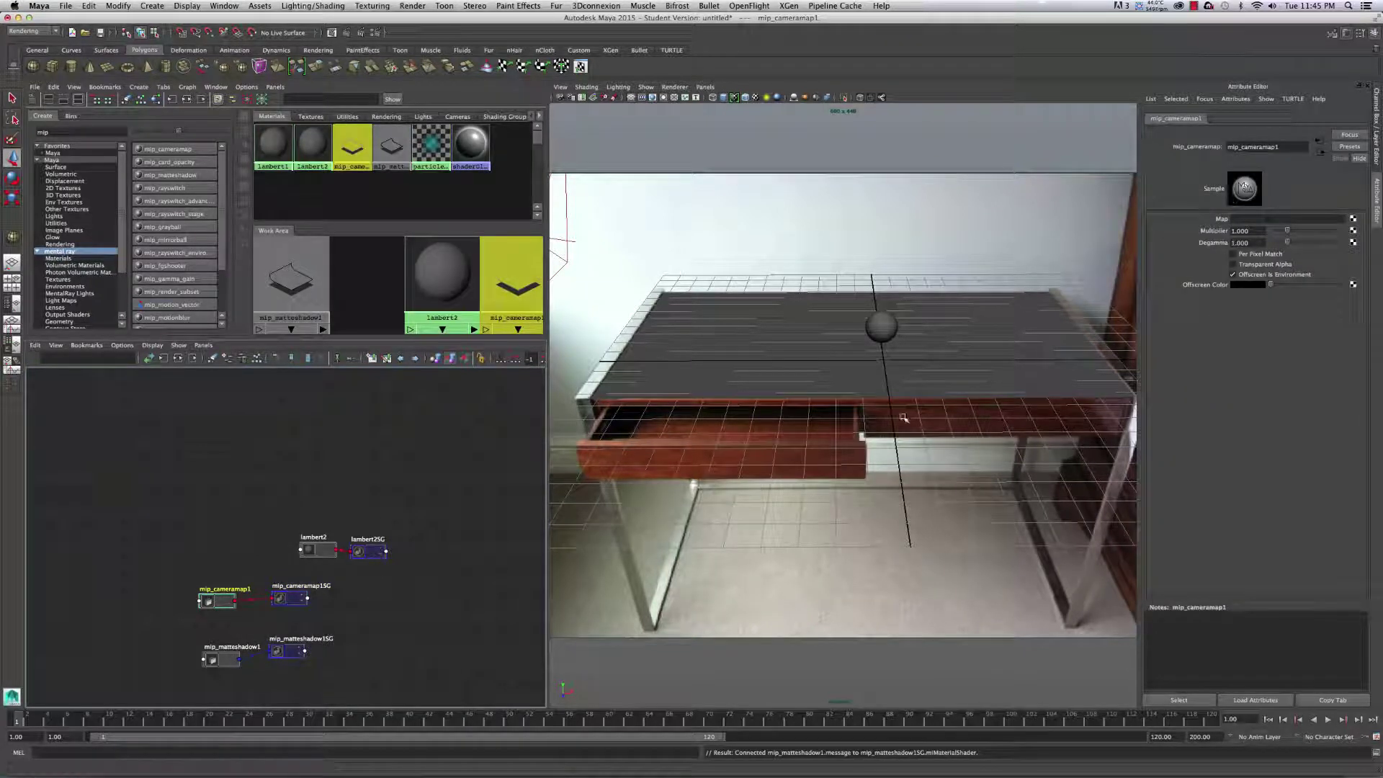
drag(283, 599, 220, 605)
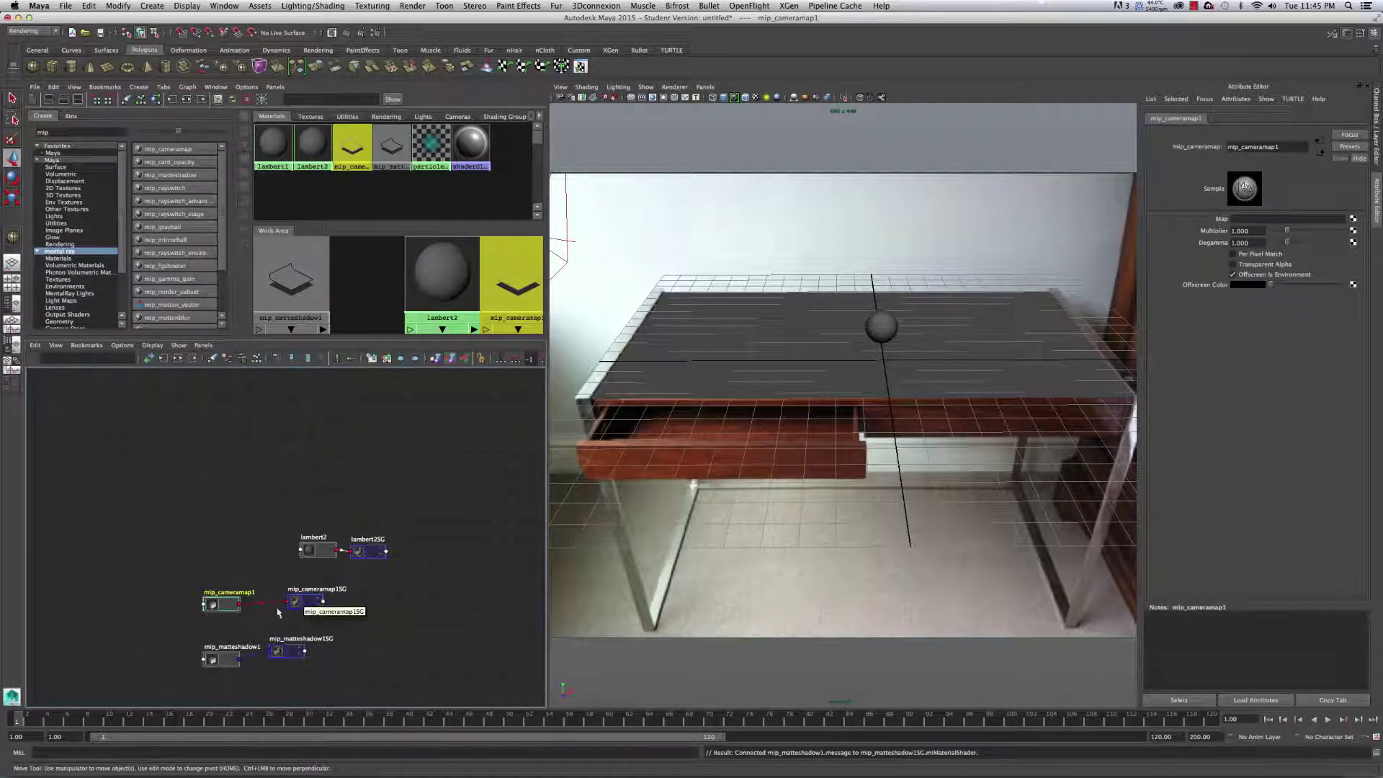
click(1356, 220)
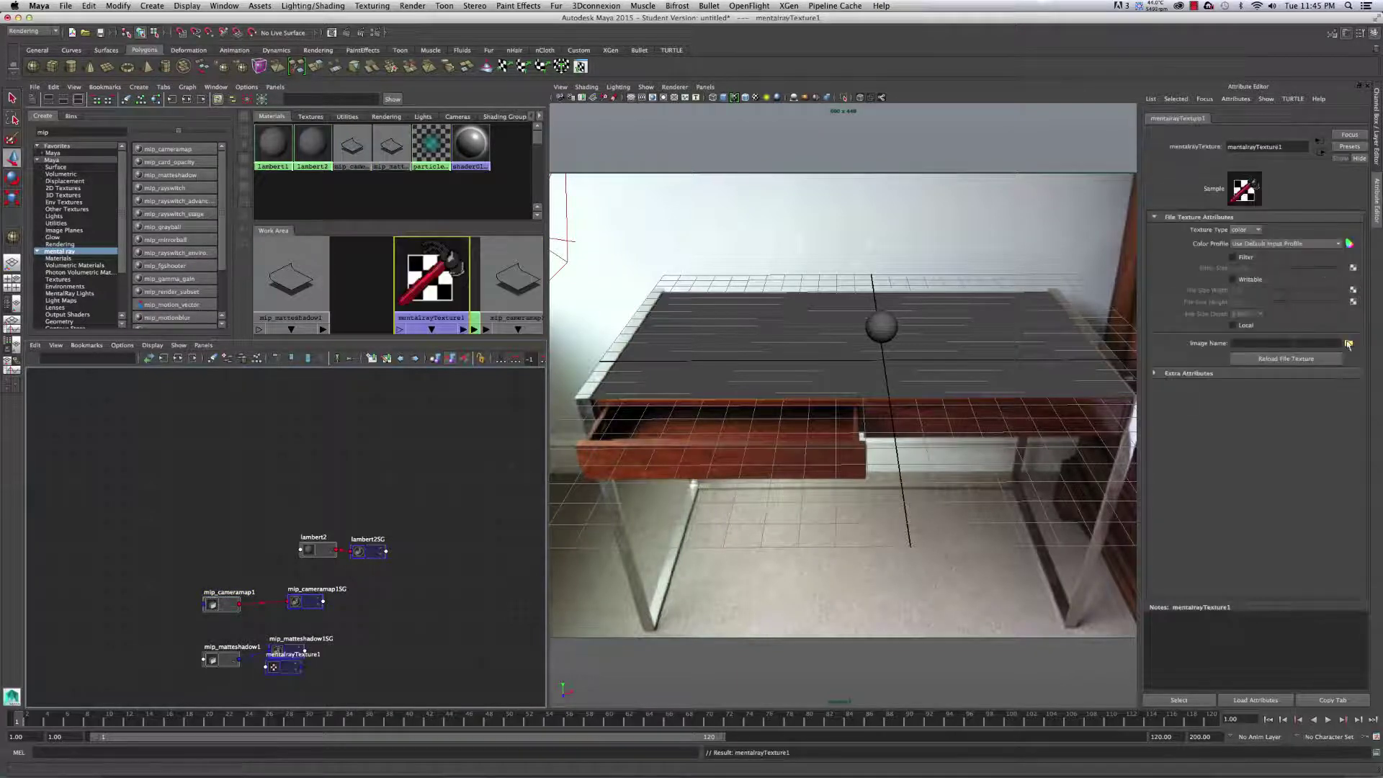
click(1348, 344)
click(209, 320)
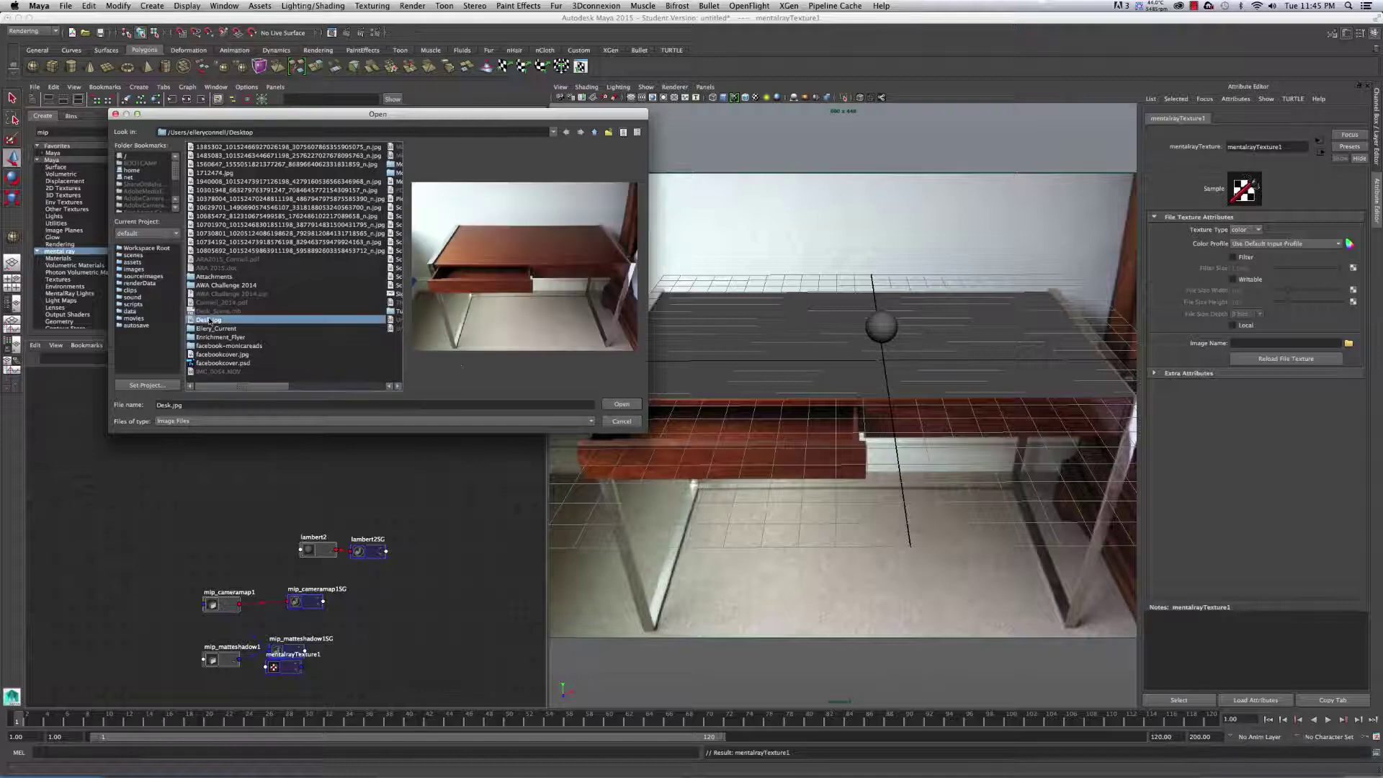
click(621, 405)
Step: Arrange the texture and camera map nodes in one row and the matte shadow nodes in a row beneath
middle_drag(274, 668, 198, 658)
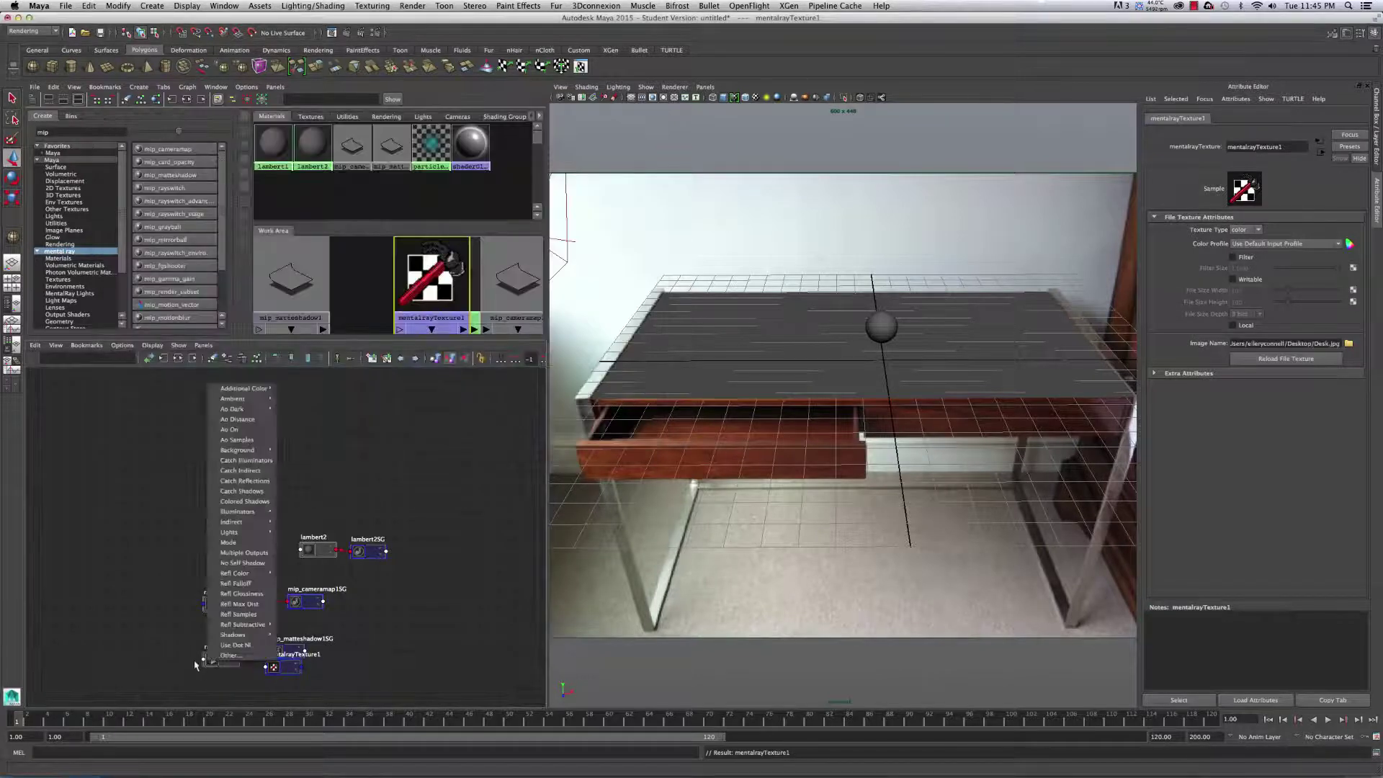
click(133, 540)
drag(210, 656, 144, 654)
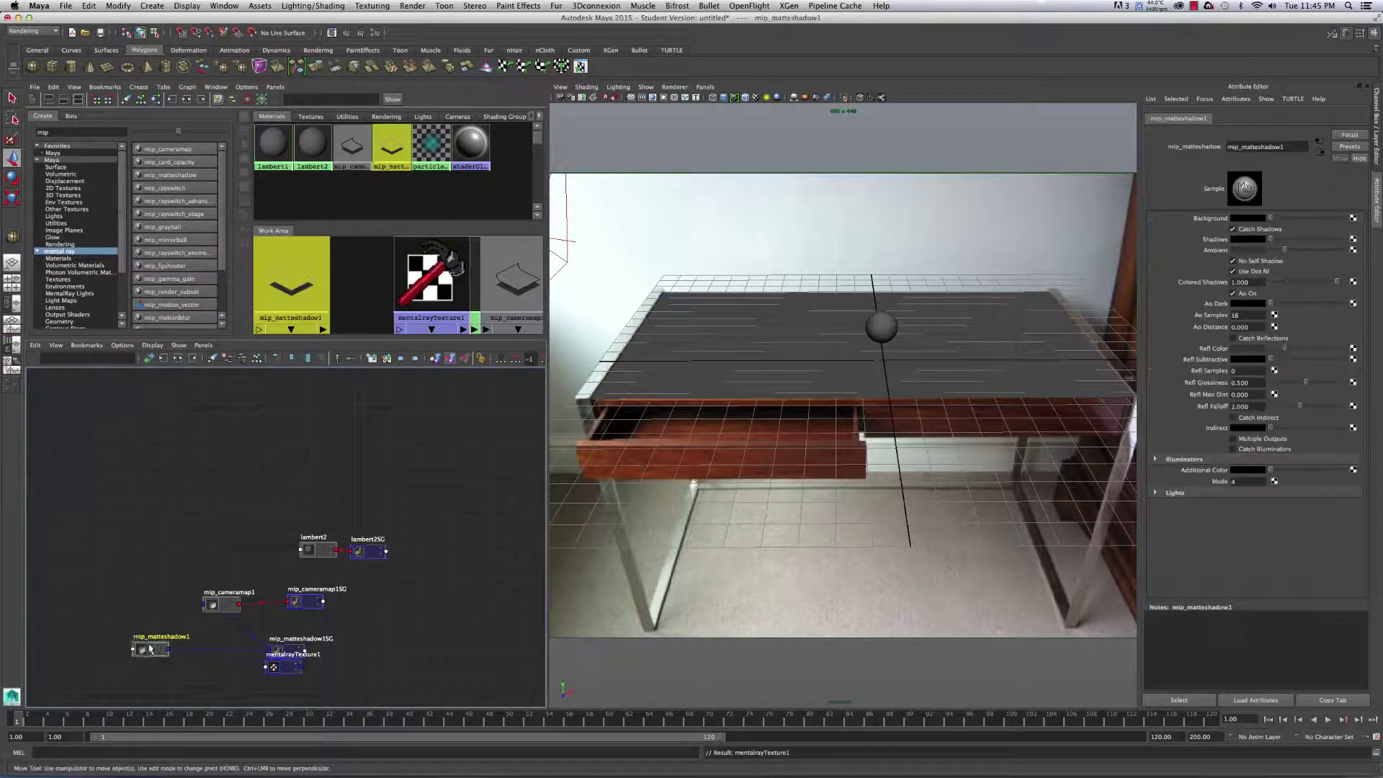
drag(274, 666, 138, 596)
drag(287, 652, 293, 656)
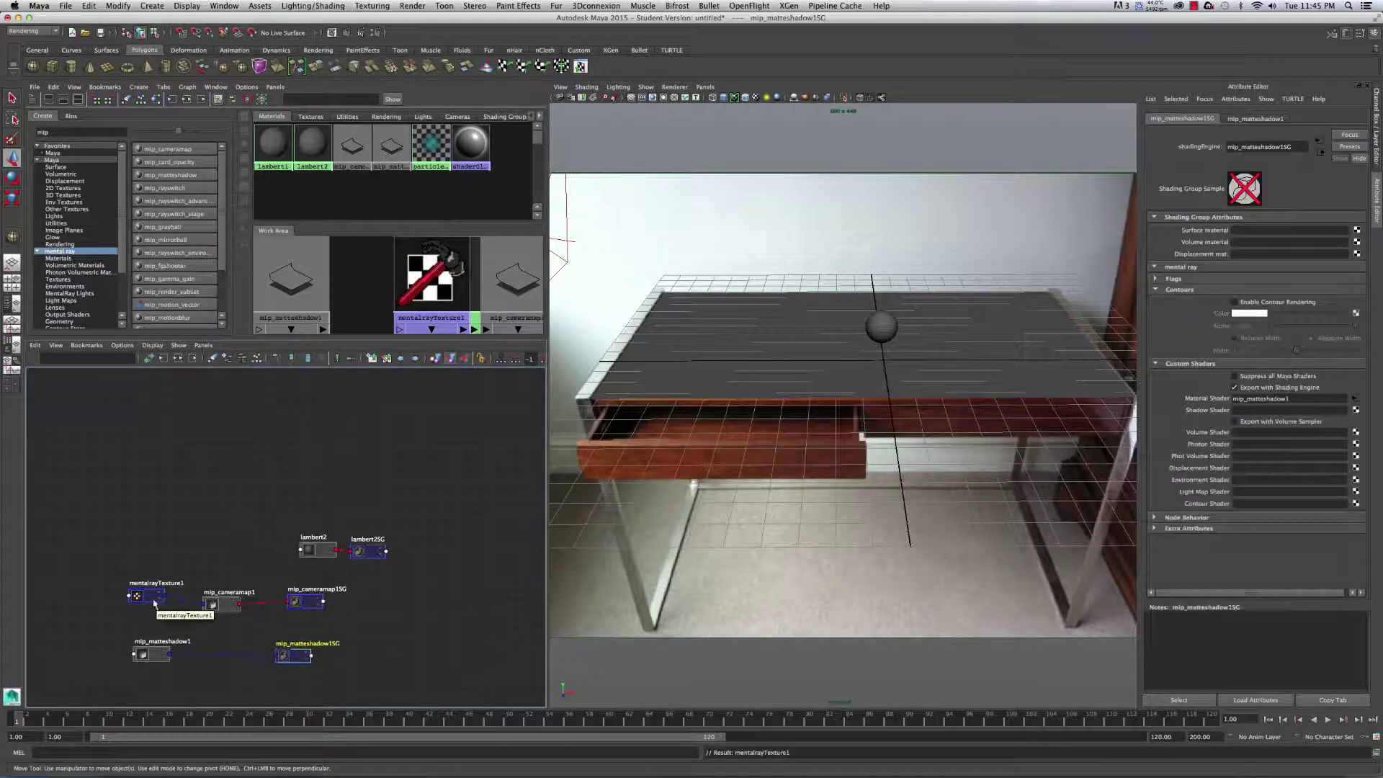
drag(158, 599, 151, 605)
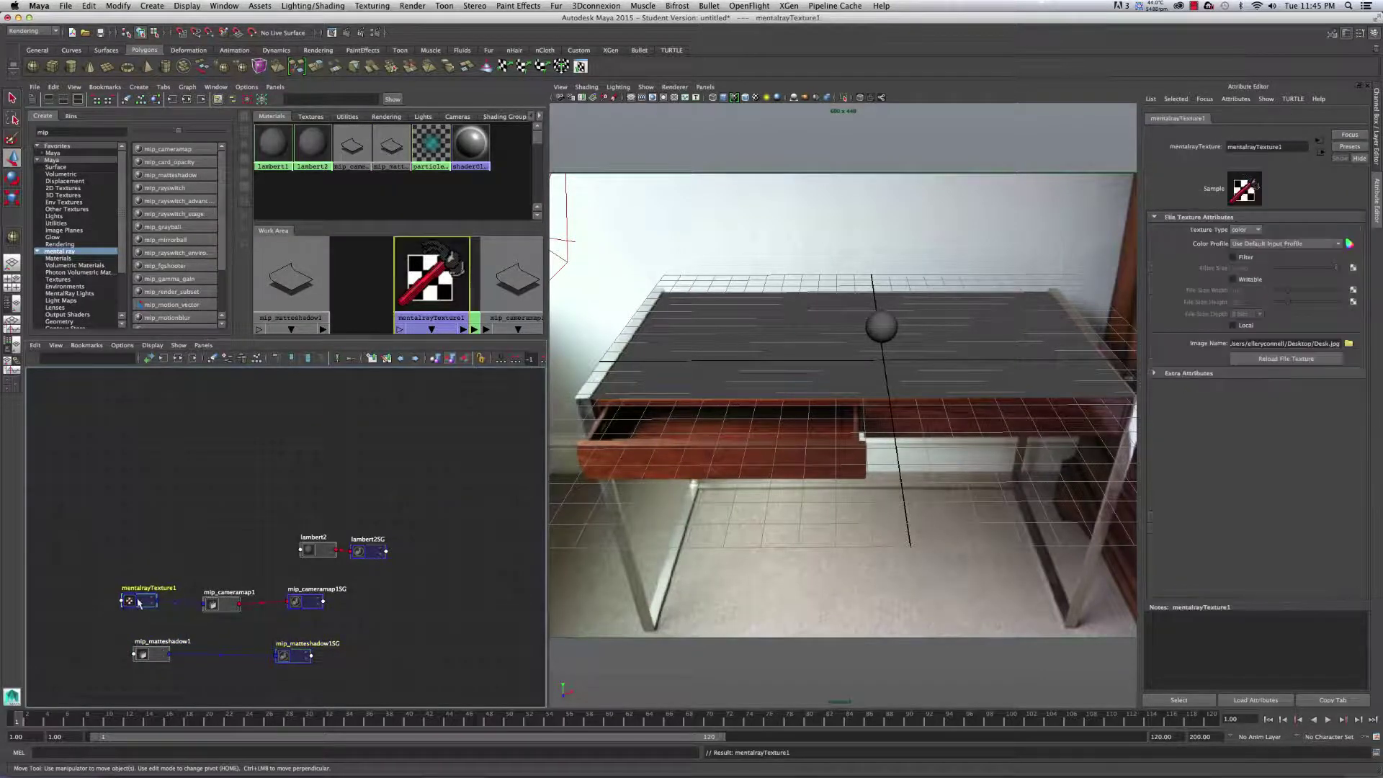
click(208, 600)
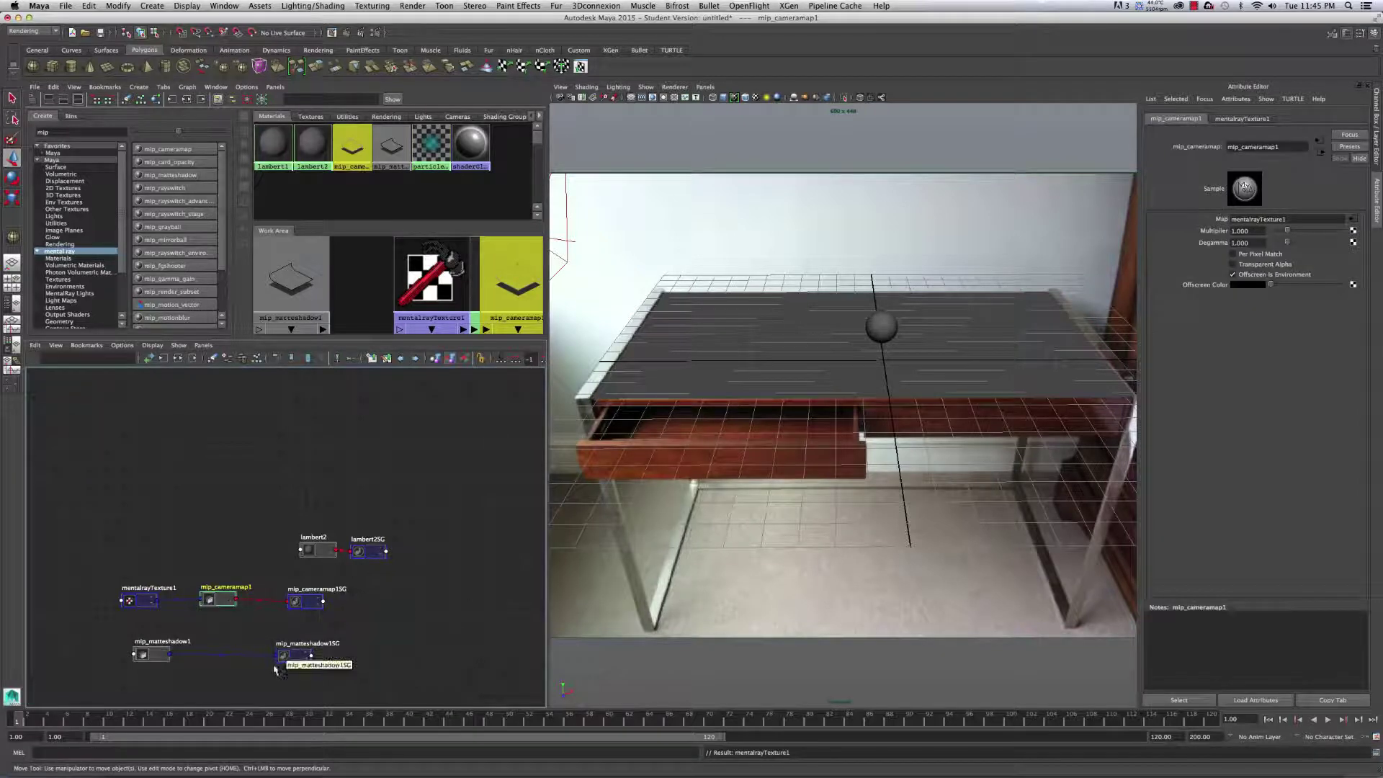
drag(290, 656, 303, 652)
click(160, 646)
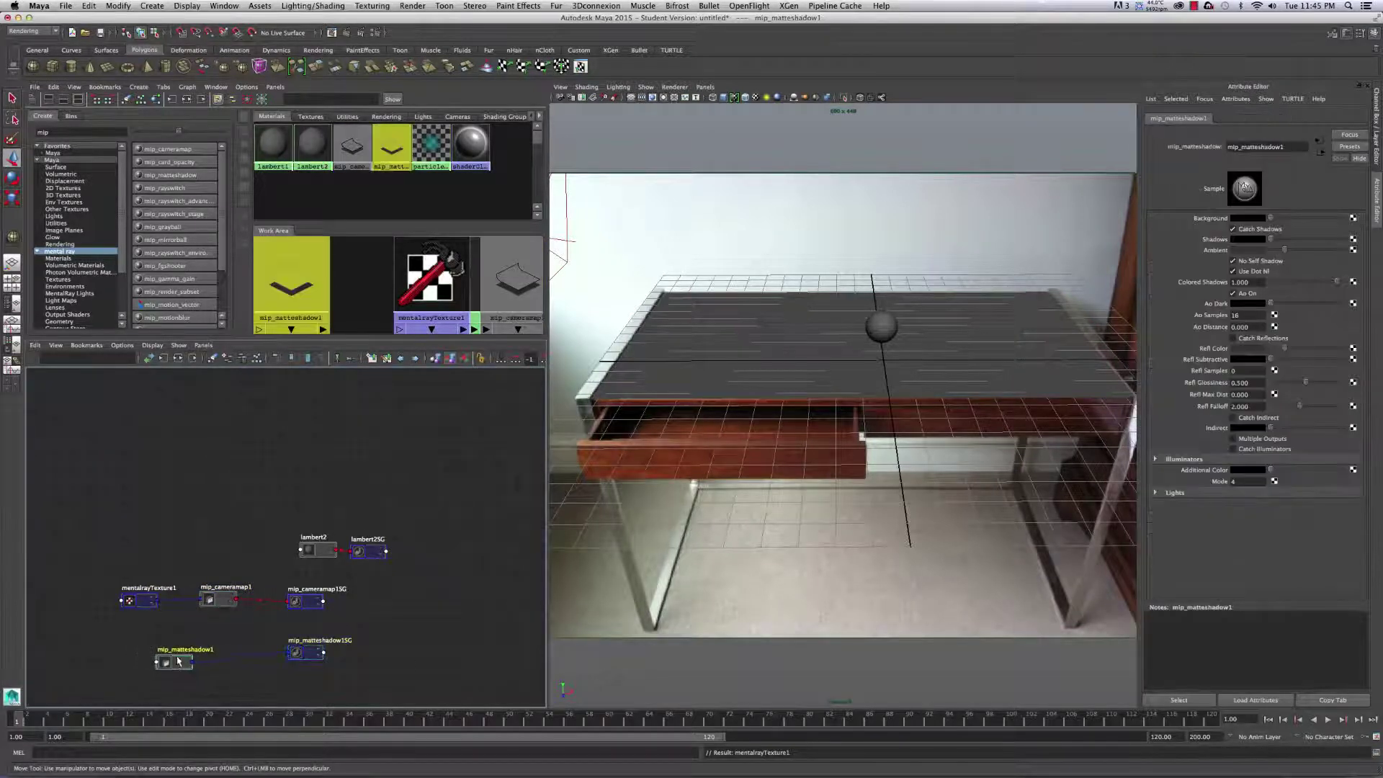
drag(161, 646, 198, 645)
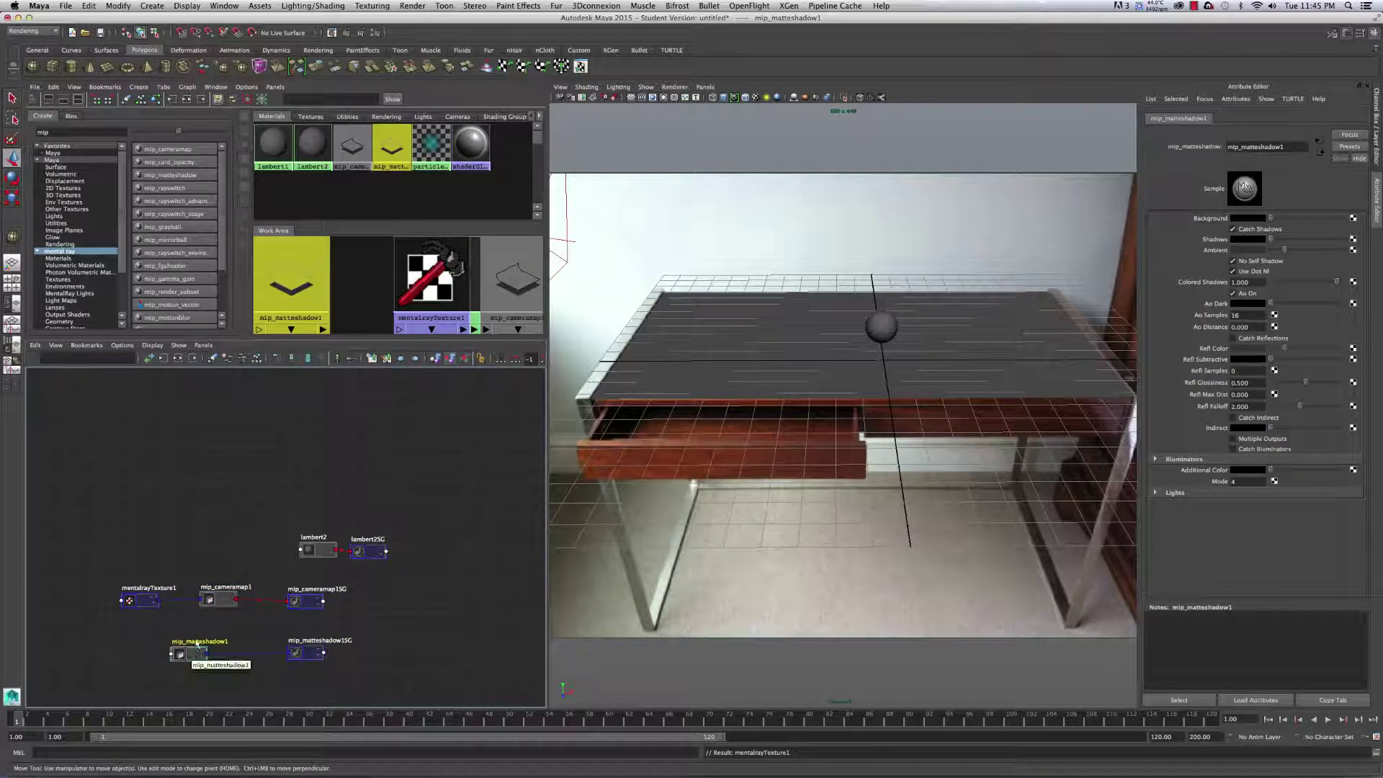
click(303, 653)
click(200, 651)
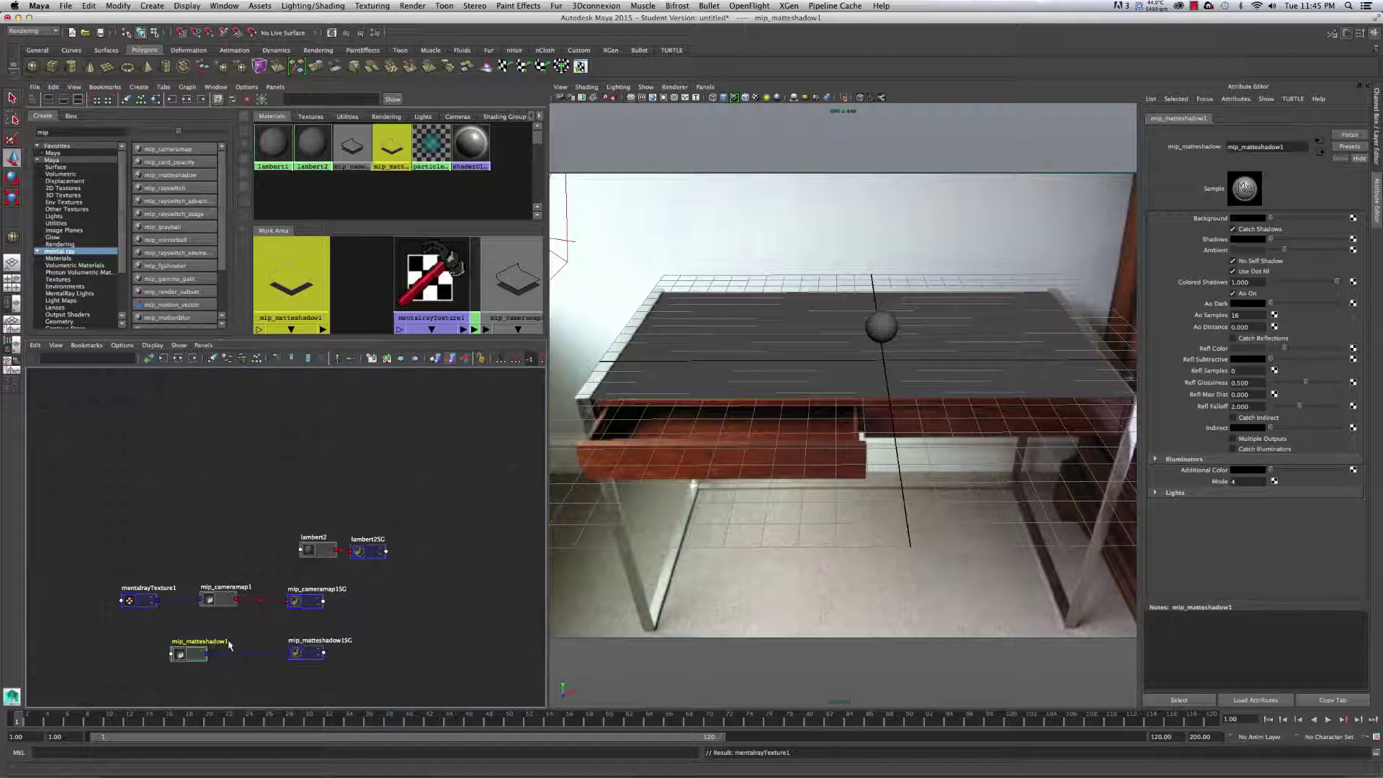
Step: Assign the mip_matteshadow material to the desktop plane, render the frame and dismiss the render window
click(728, 360)
right_drag(192, 659, 176, 544)
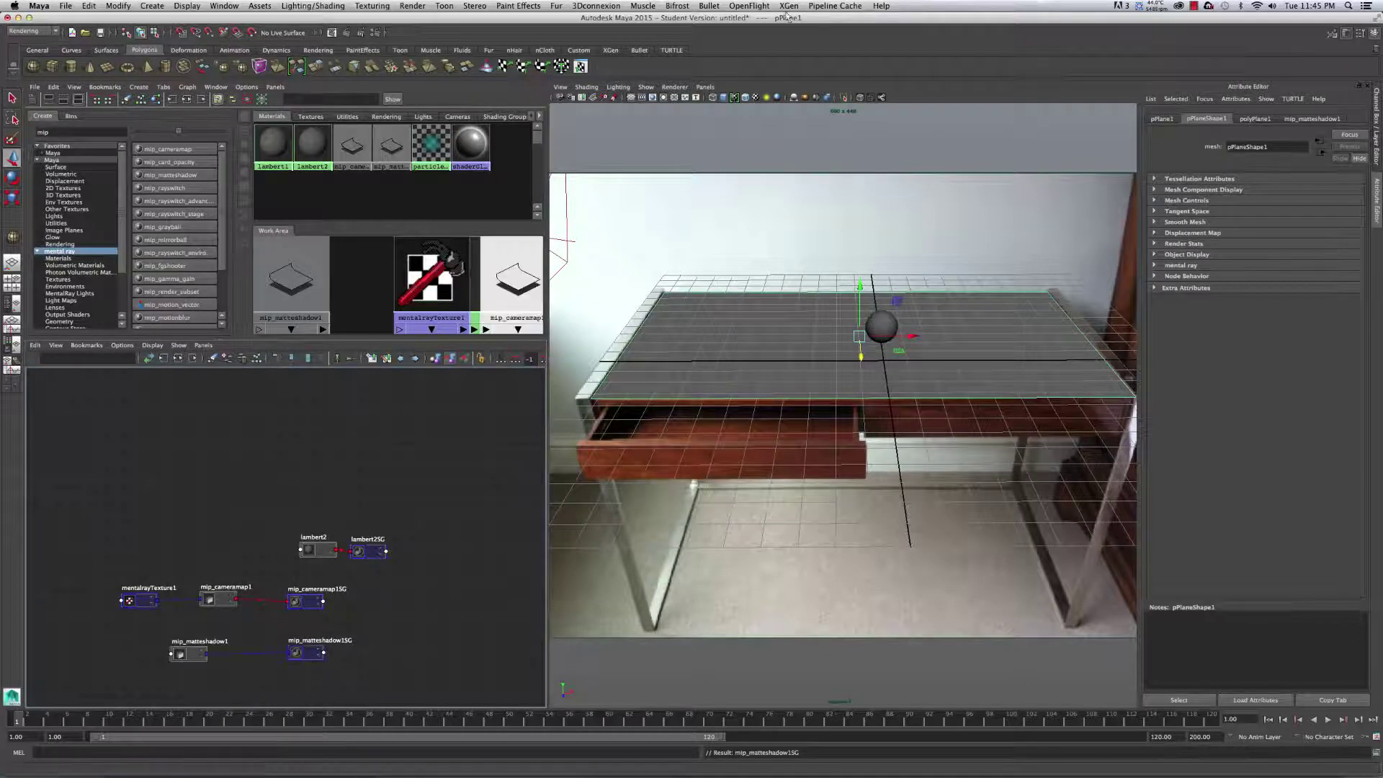
click(345, 33)
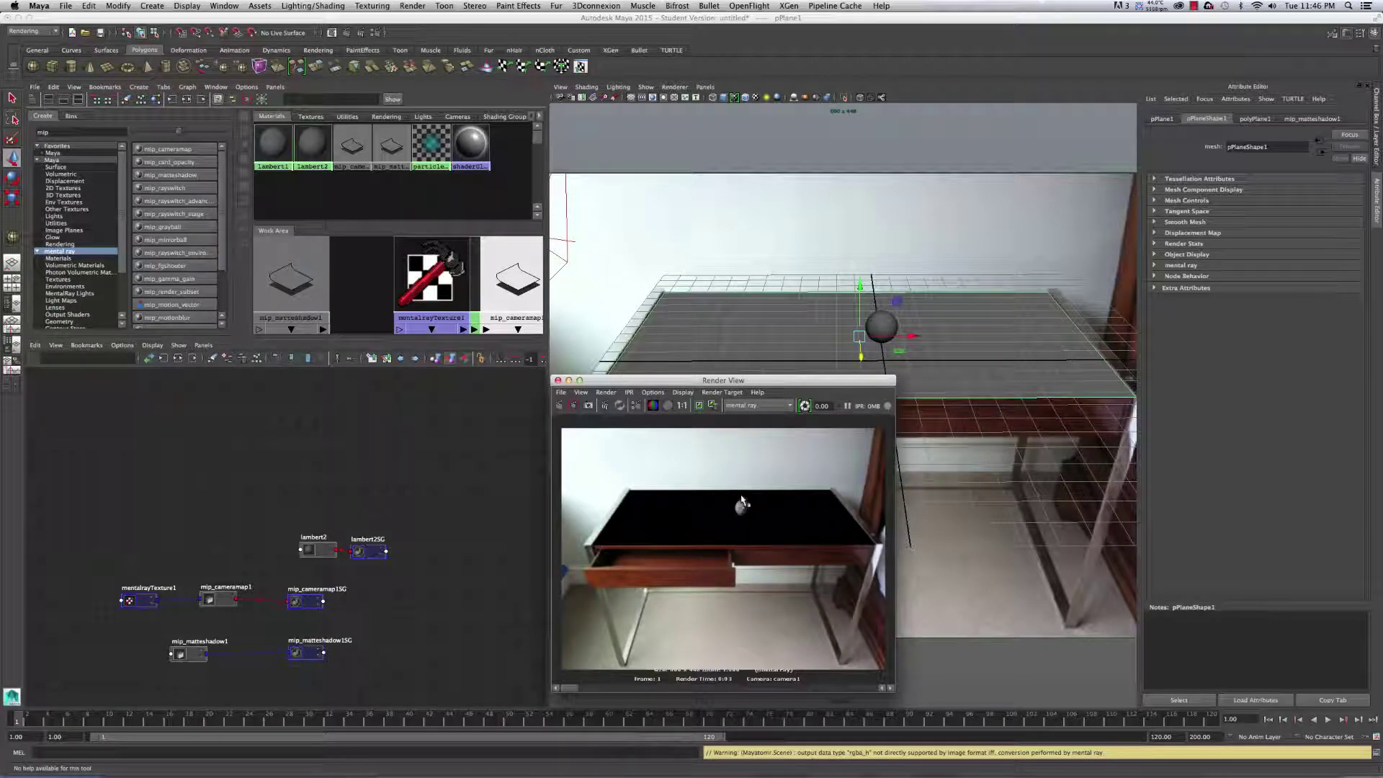
drag(687, 384, 778, 390)
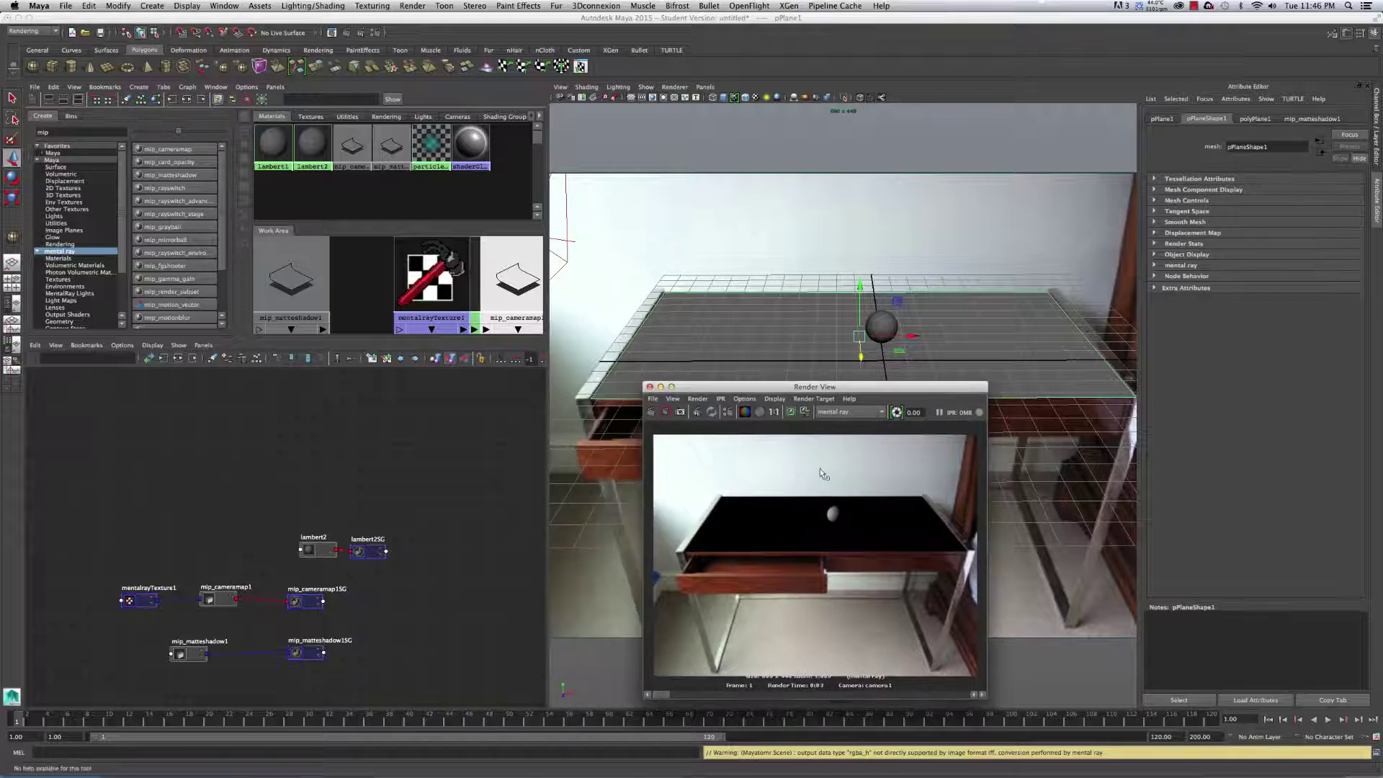
click(649, 388)
Step: Connect the mip_cameramap node to the Background of the mip_matteshadow material and re-render the frame
click(180, 655)
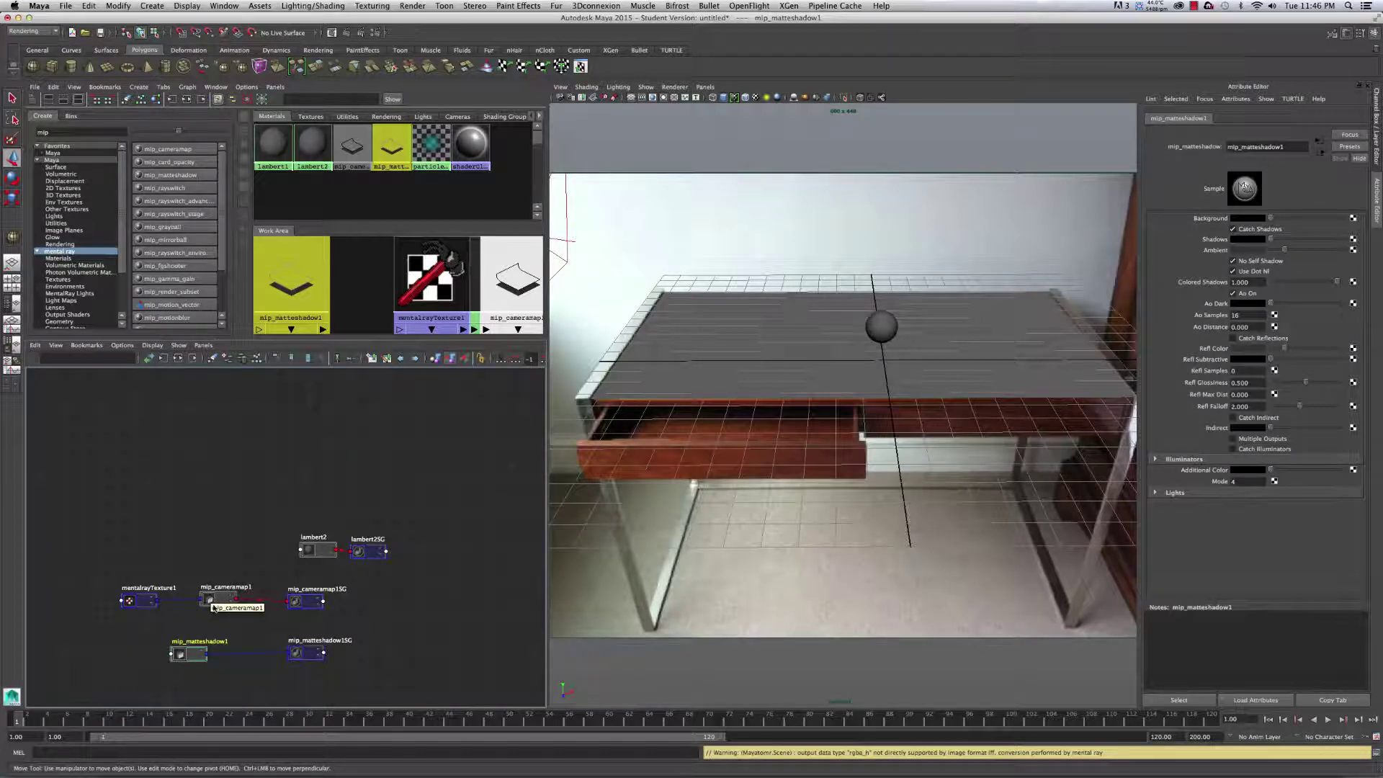
mouse_move(214, 609)
middle_down()
mouse_move(1362, 225)
mouse_move(1202, 222)
middle_up()
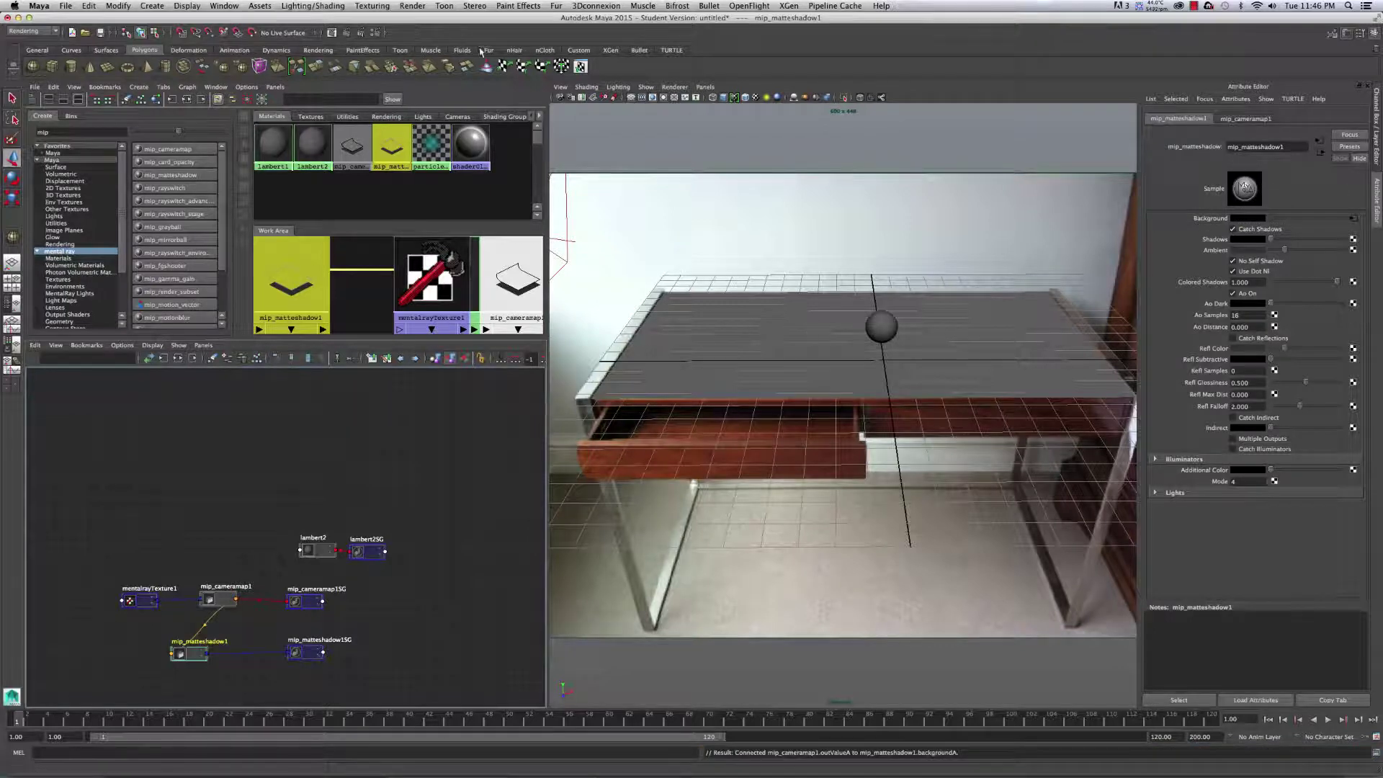
click(347, 32)
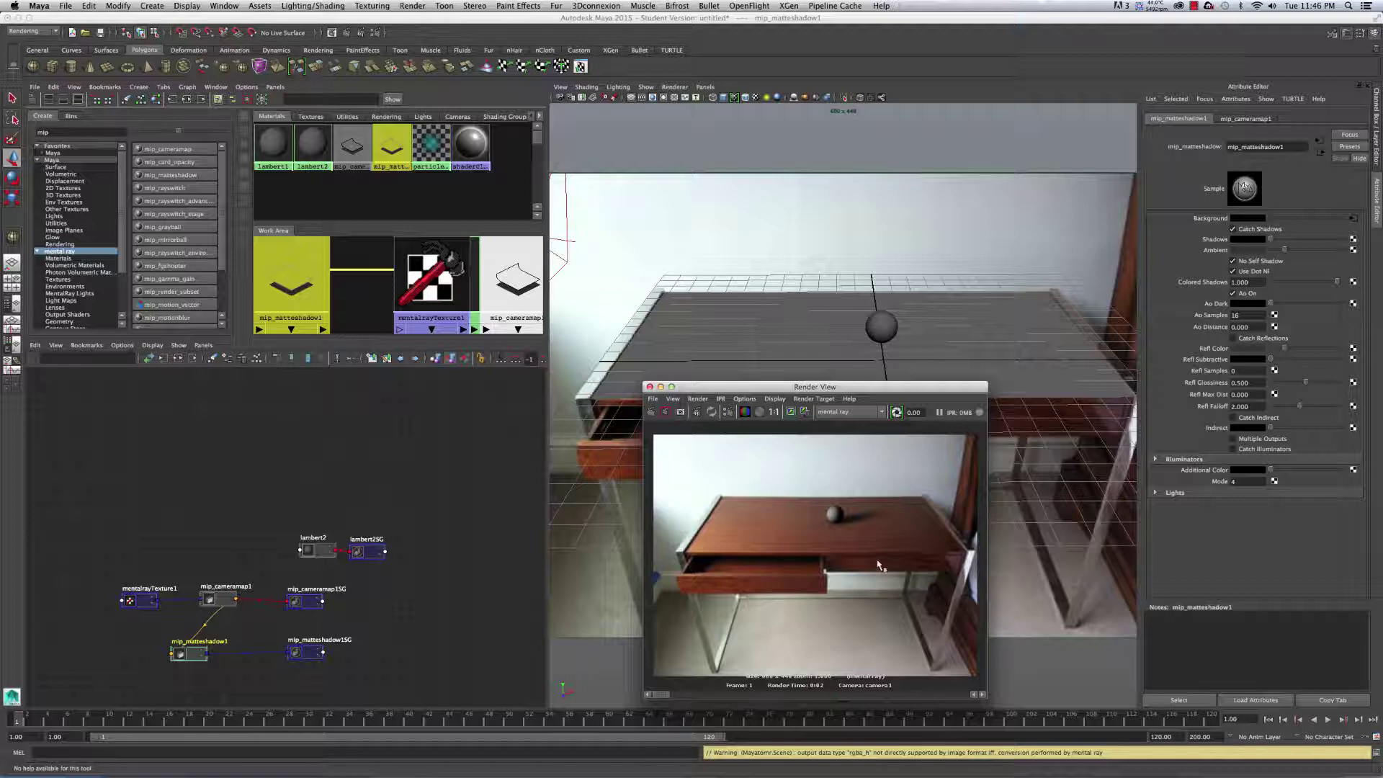
Step: Move the lambert2 node and its shading group up, clear of the camera map network, and shift mip_matteshadow1 beneath the mip_cameramap1 node
drag(282, 529, 417, 577)
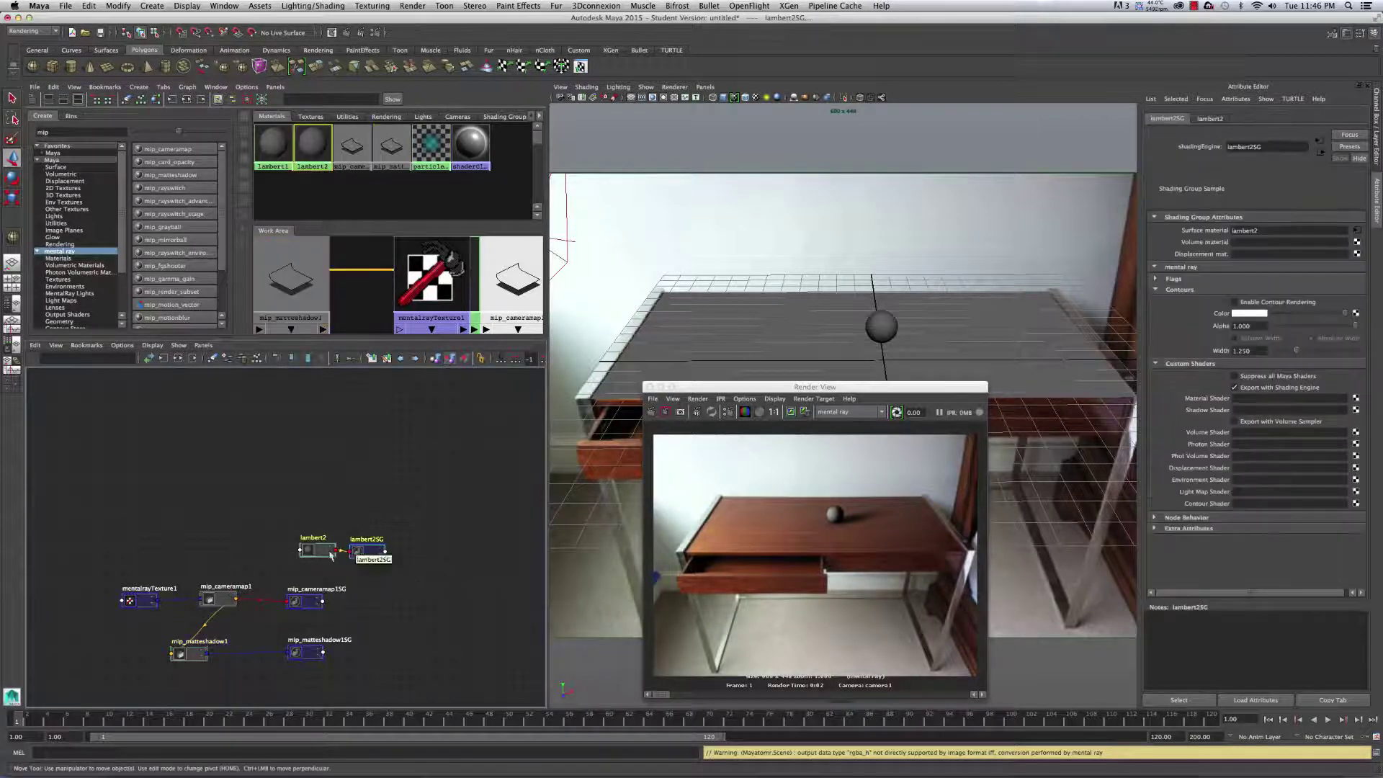
drag(307, 555, 280, 481)
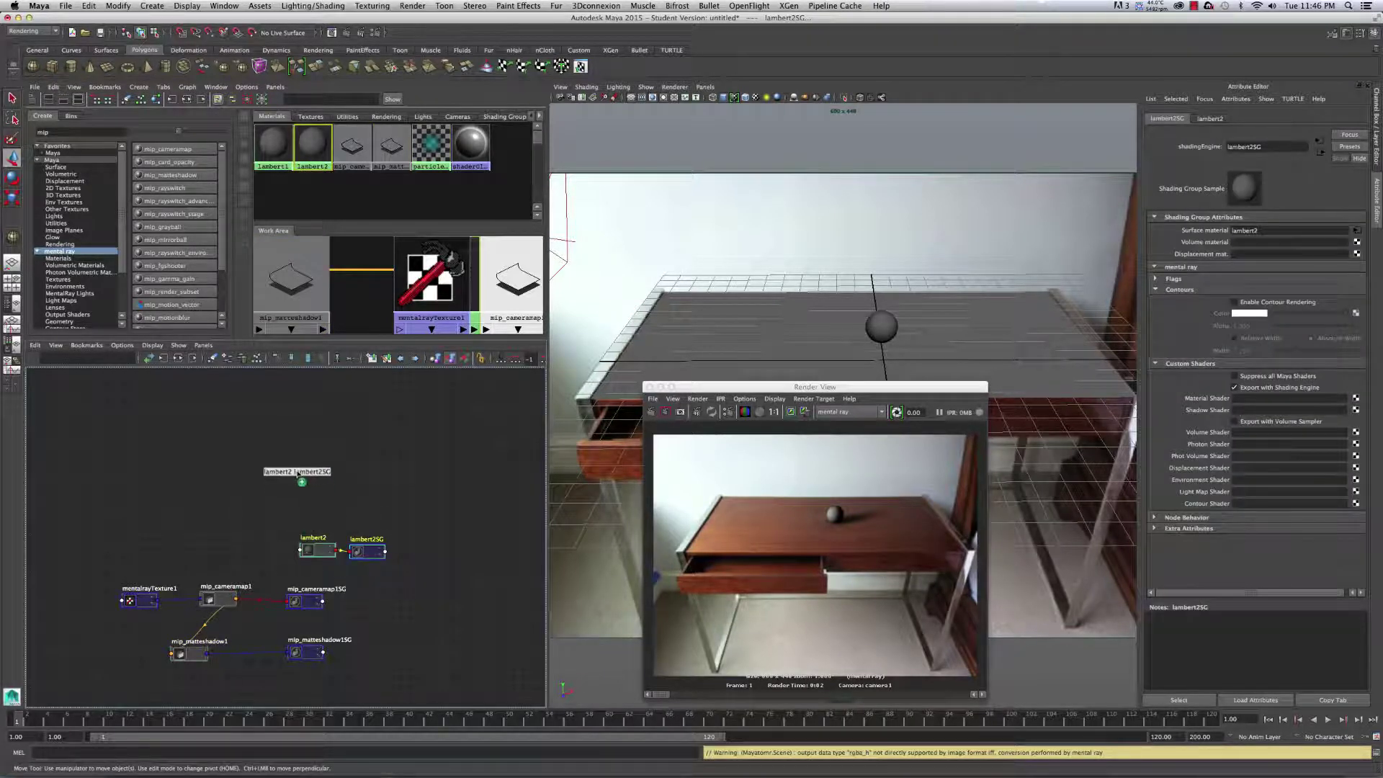
key(ctrl+z)
drag(306, 555, 283, 496)
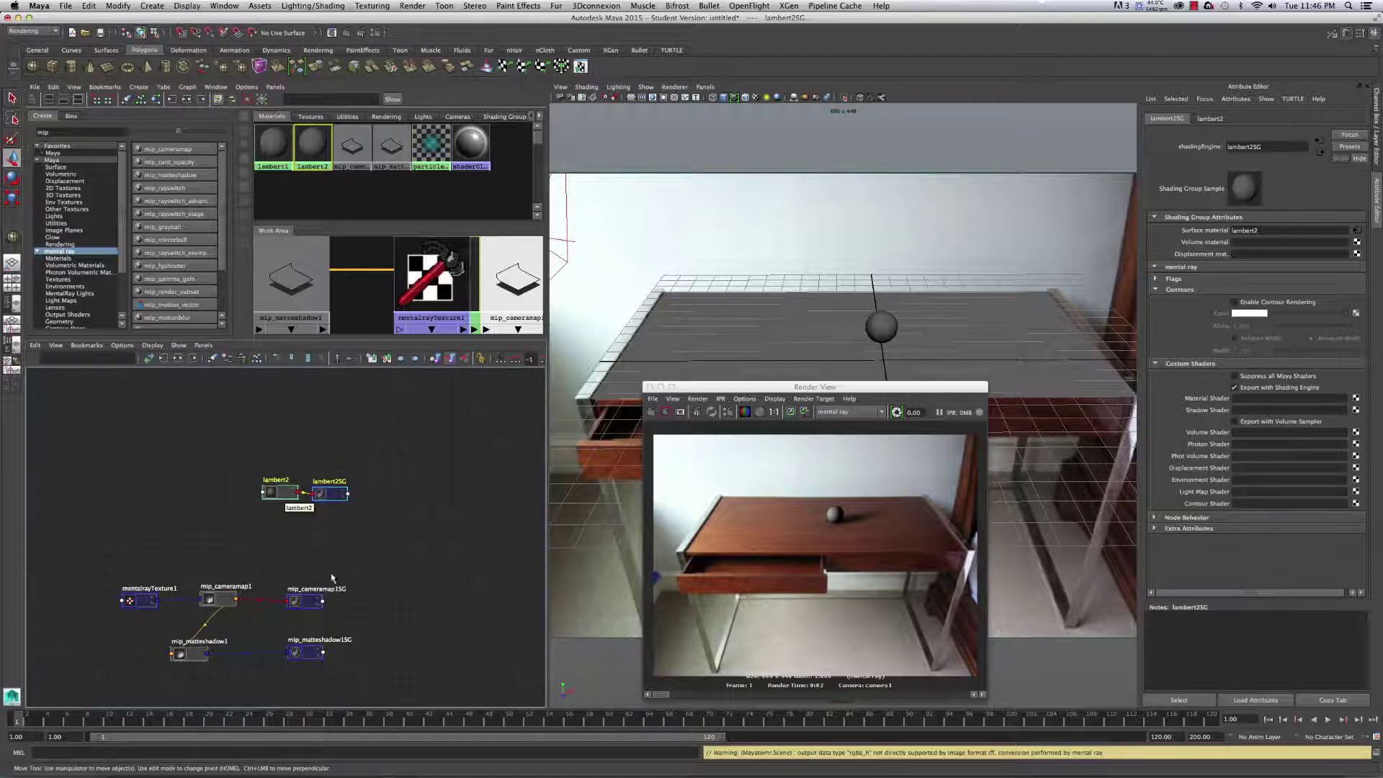
drag(189, 653, 214, 656)
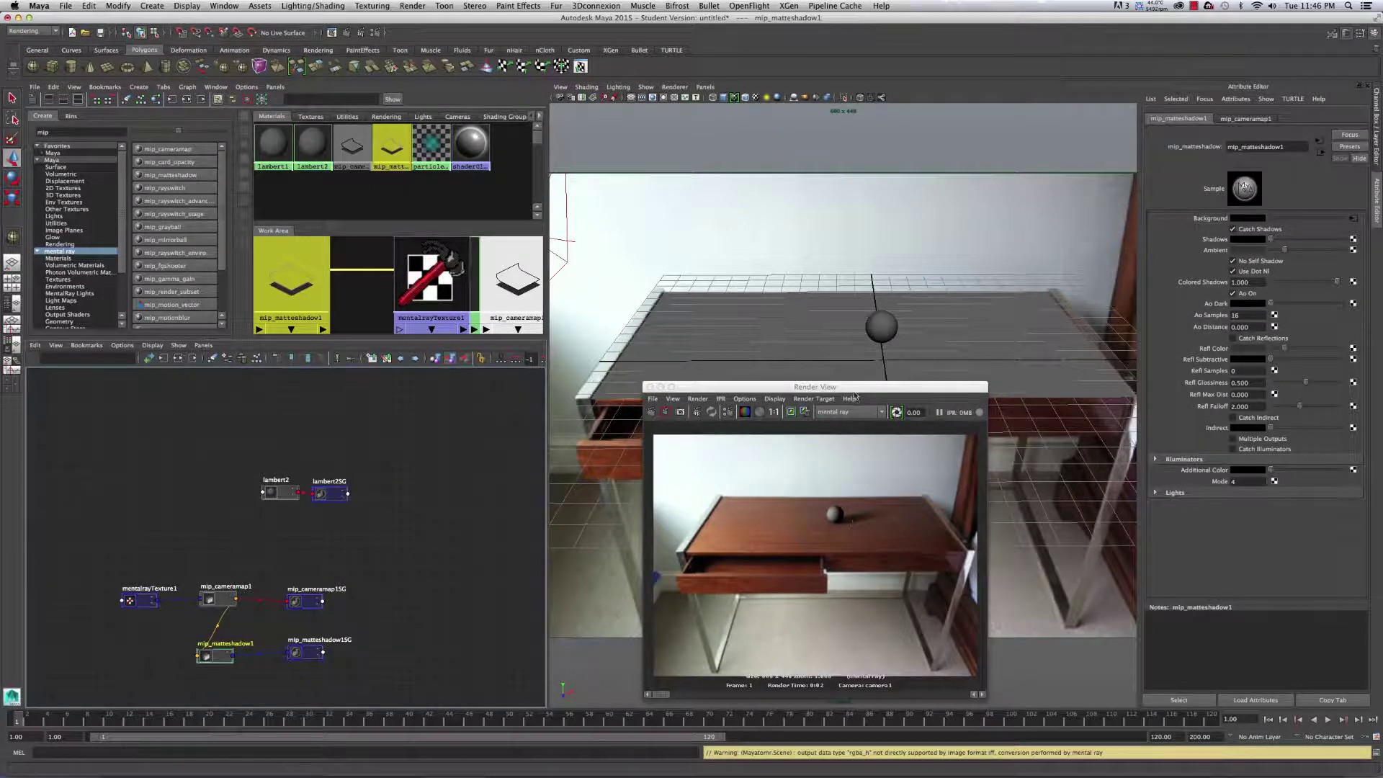
Step: Create an Image Based Lighting environment and enable Final Gathering in the mental ray indirect lighting settings
drag(854, 389, 1113, 365)
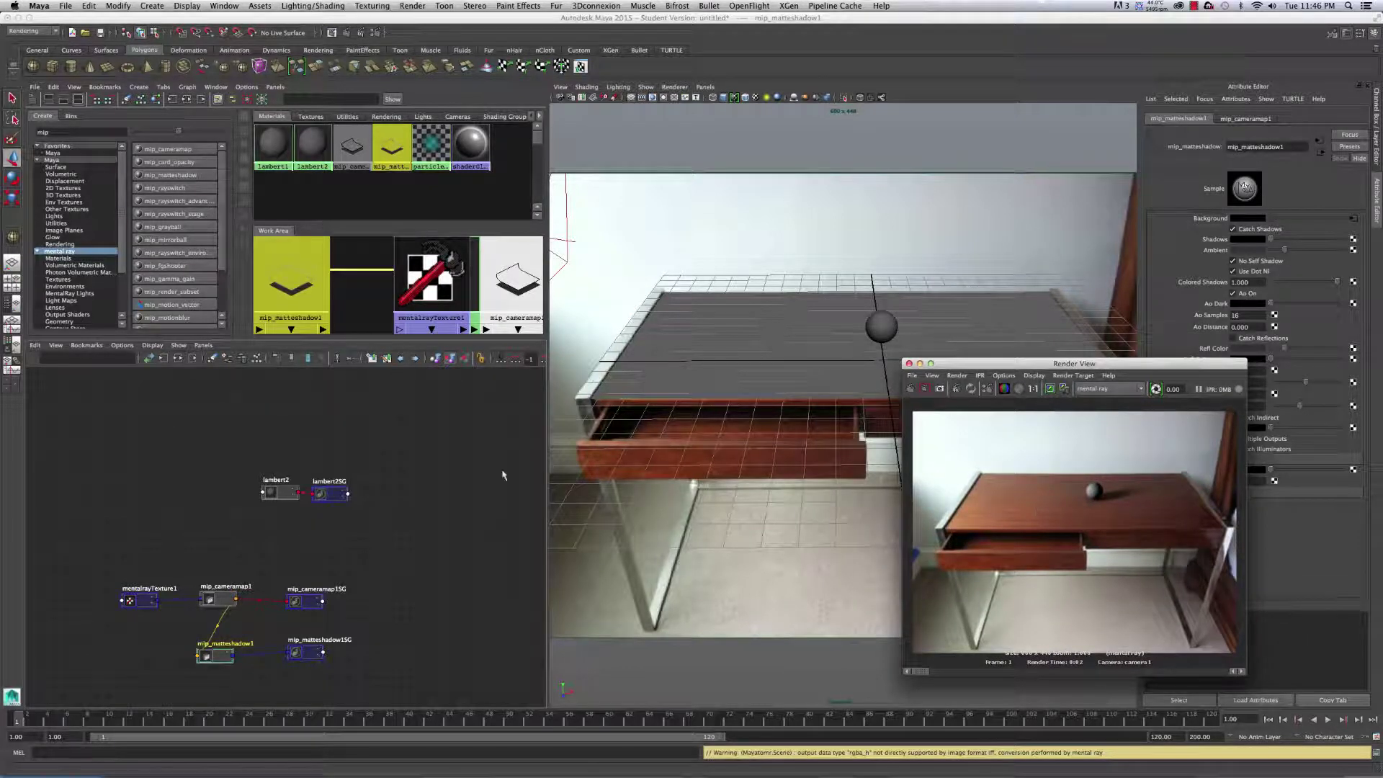
drag(1076, 366, 794, 413)
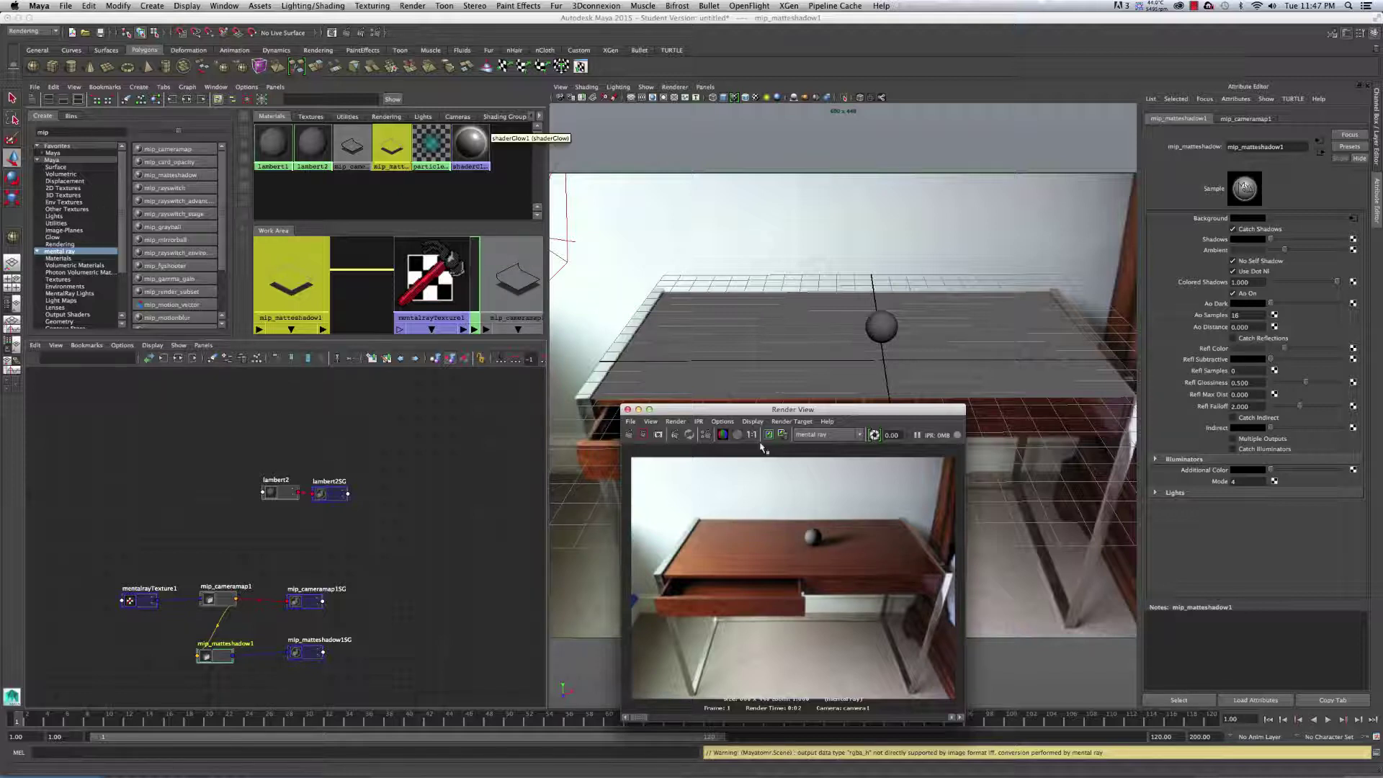
click(707, 435)
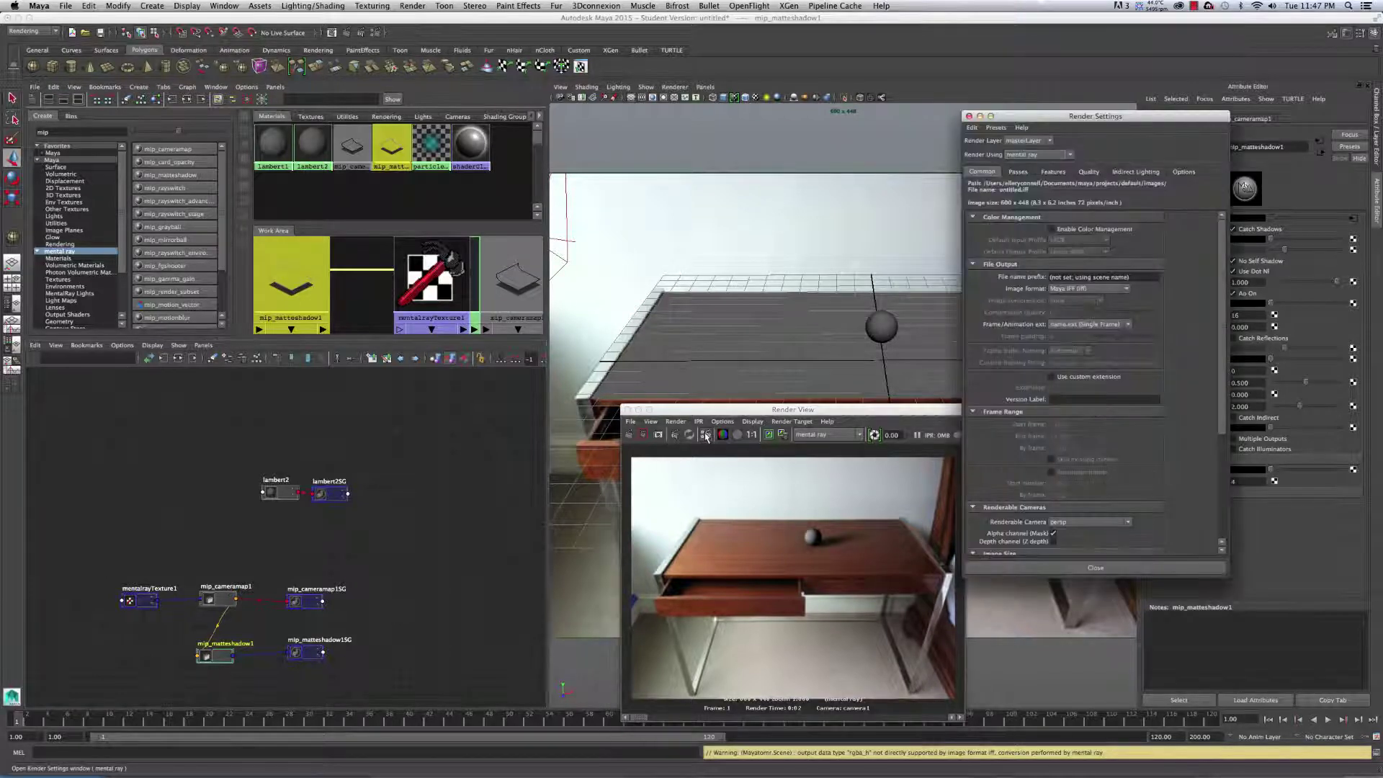
click(1122, 173)
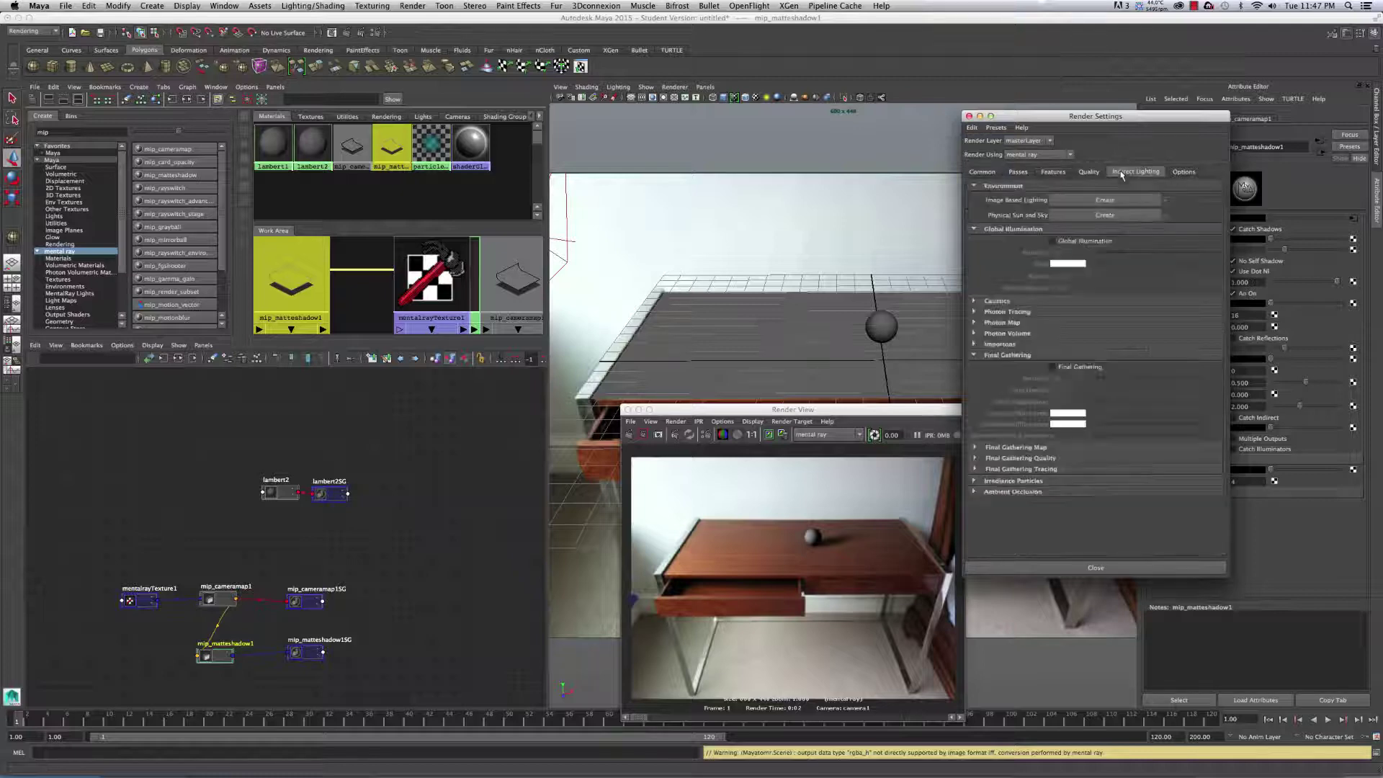
click(1097, 202)
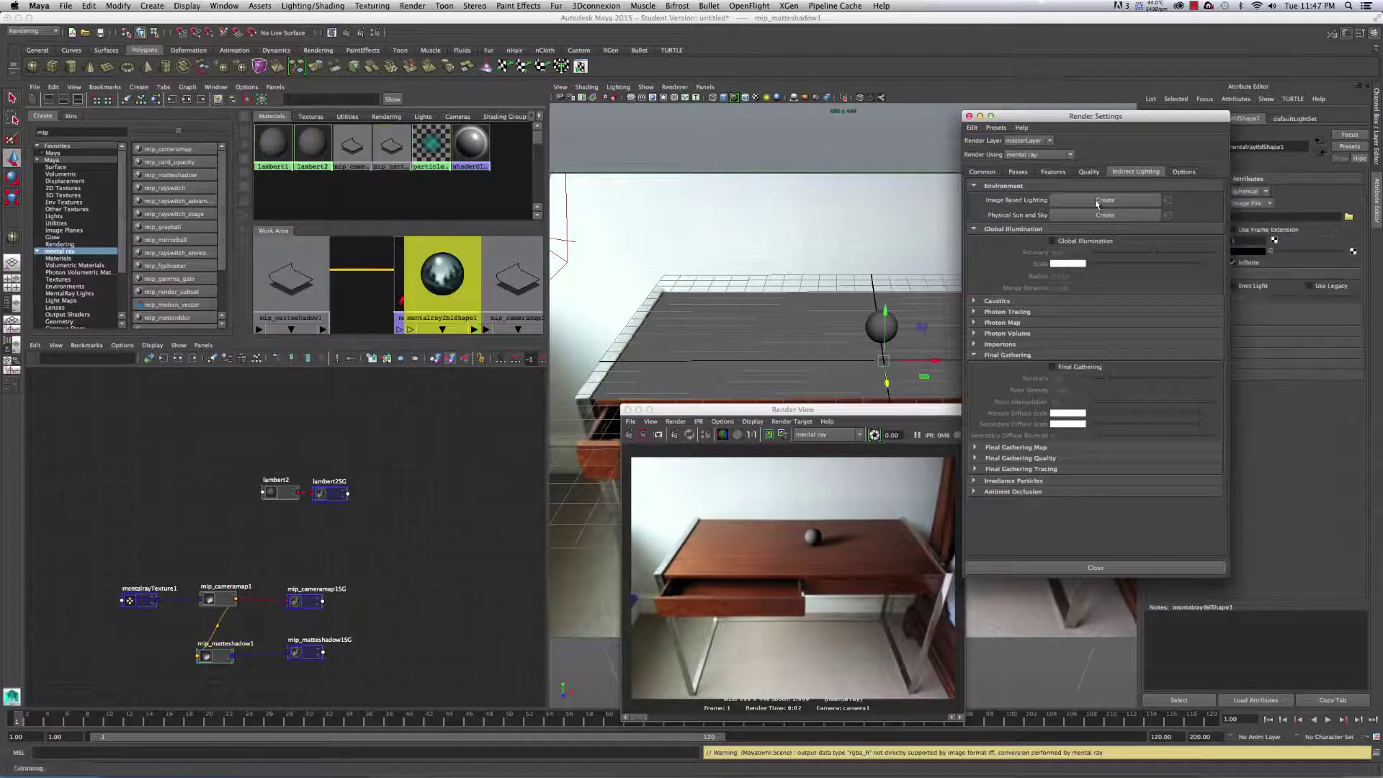
click(1052, 367)
drag(1052, 116, 395, 198)
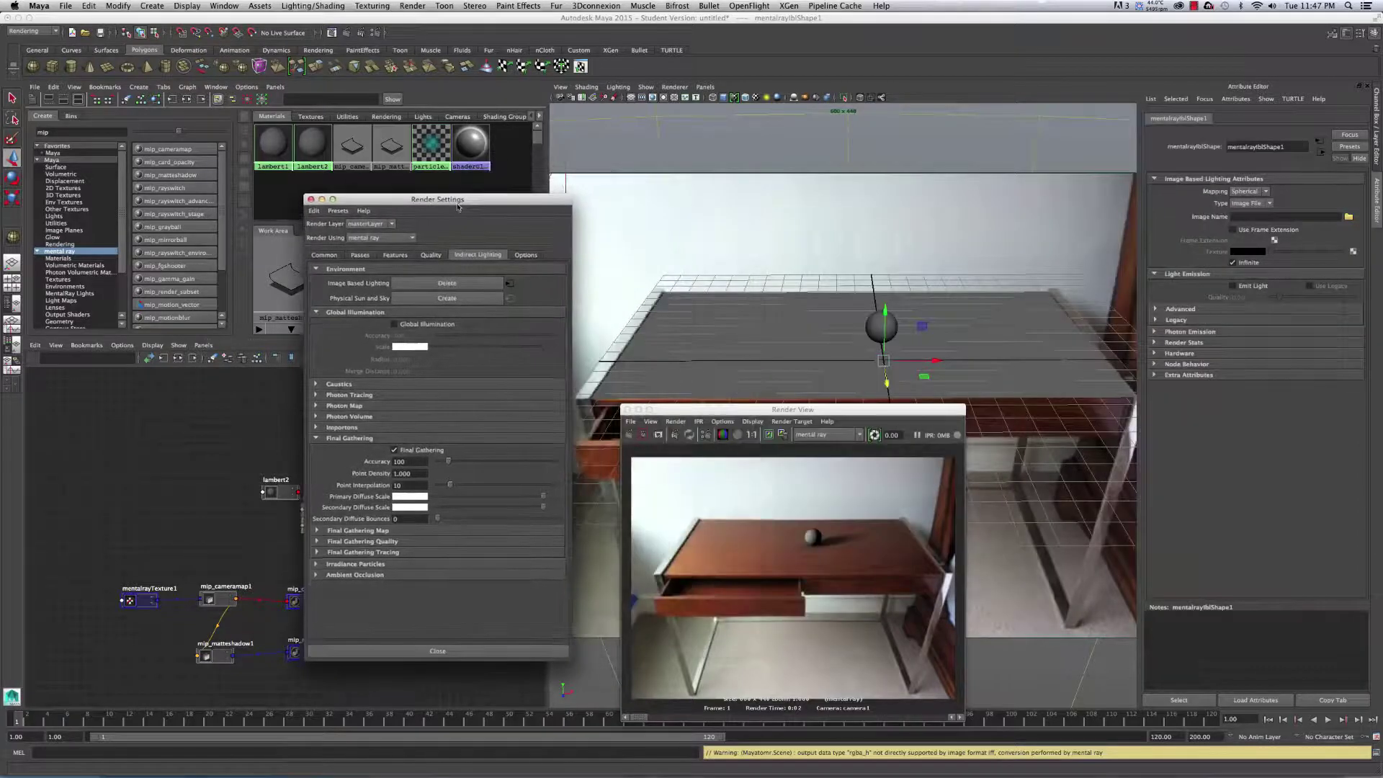
Step: Load Desk.jpg as the image for the image-based lighting node and re-render the frame
click(1349, 216)
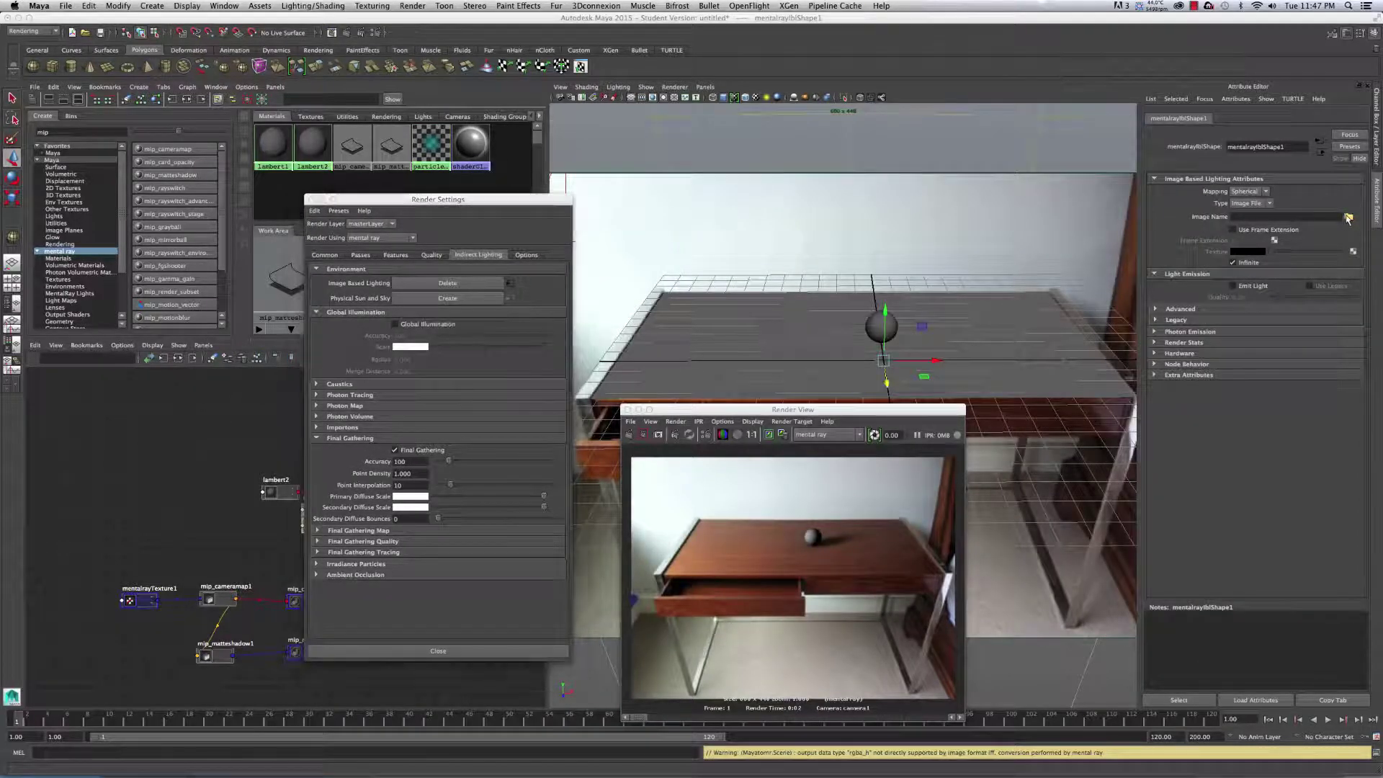
click(207, 319)
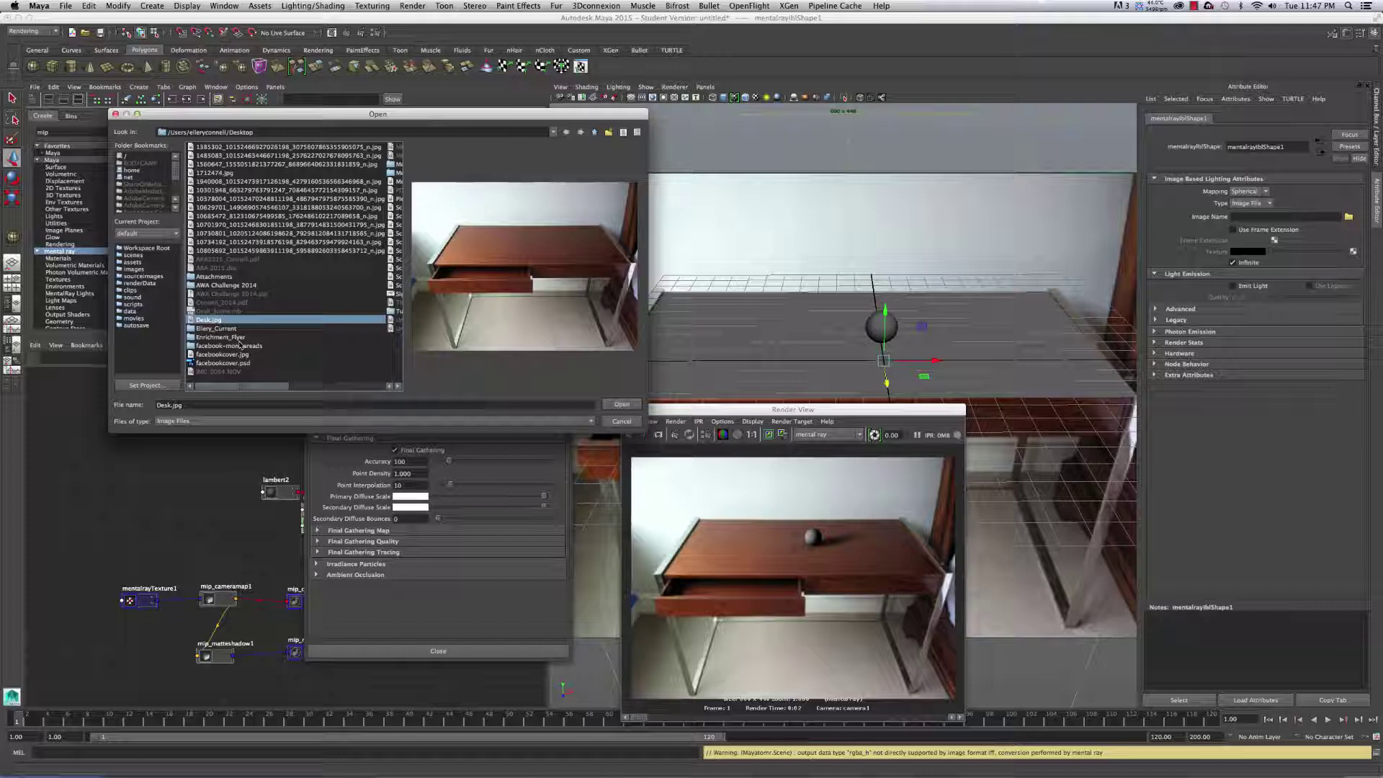
click(623, 405)
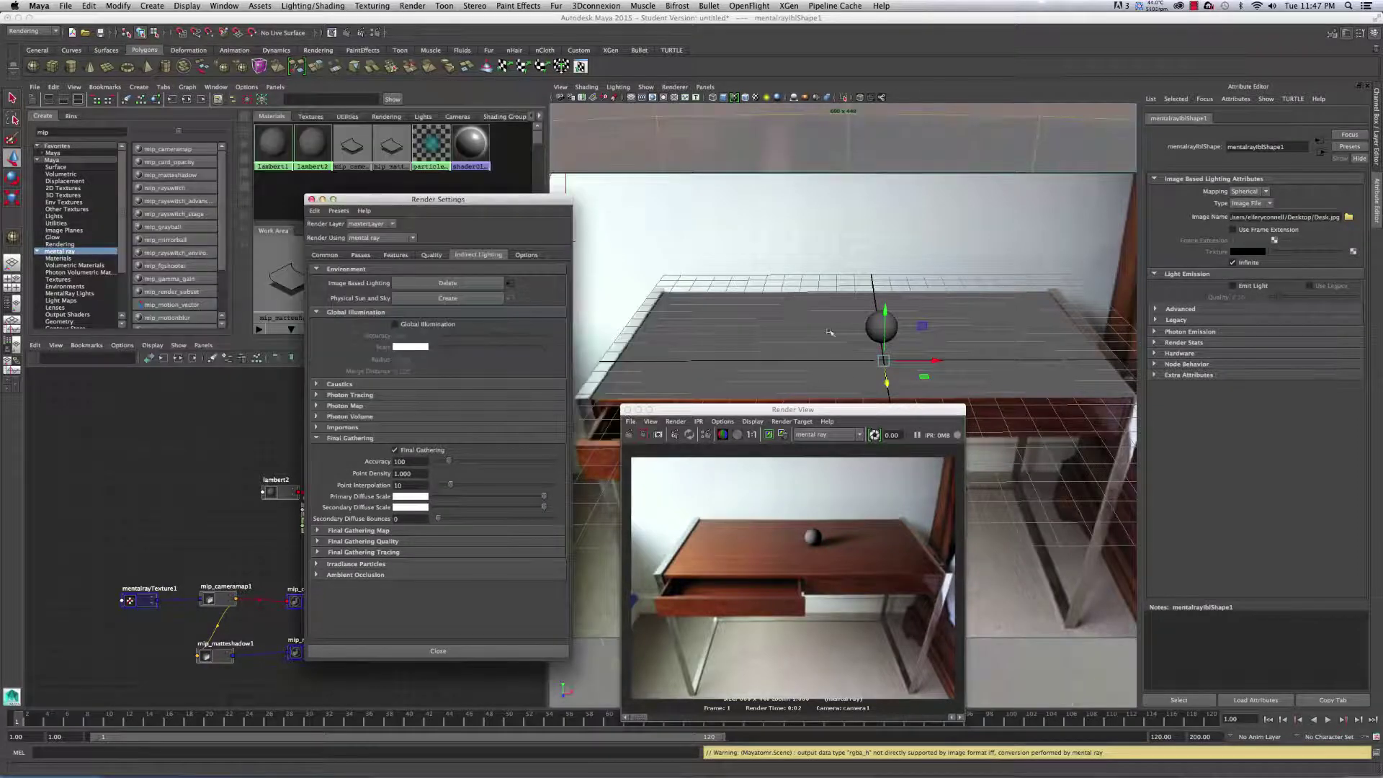
drag(884, 410, 1005, 399)
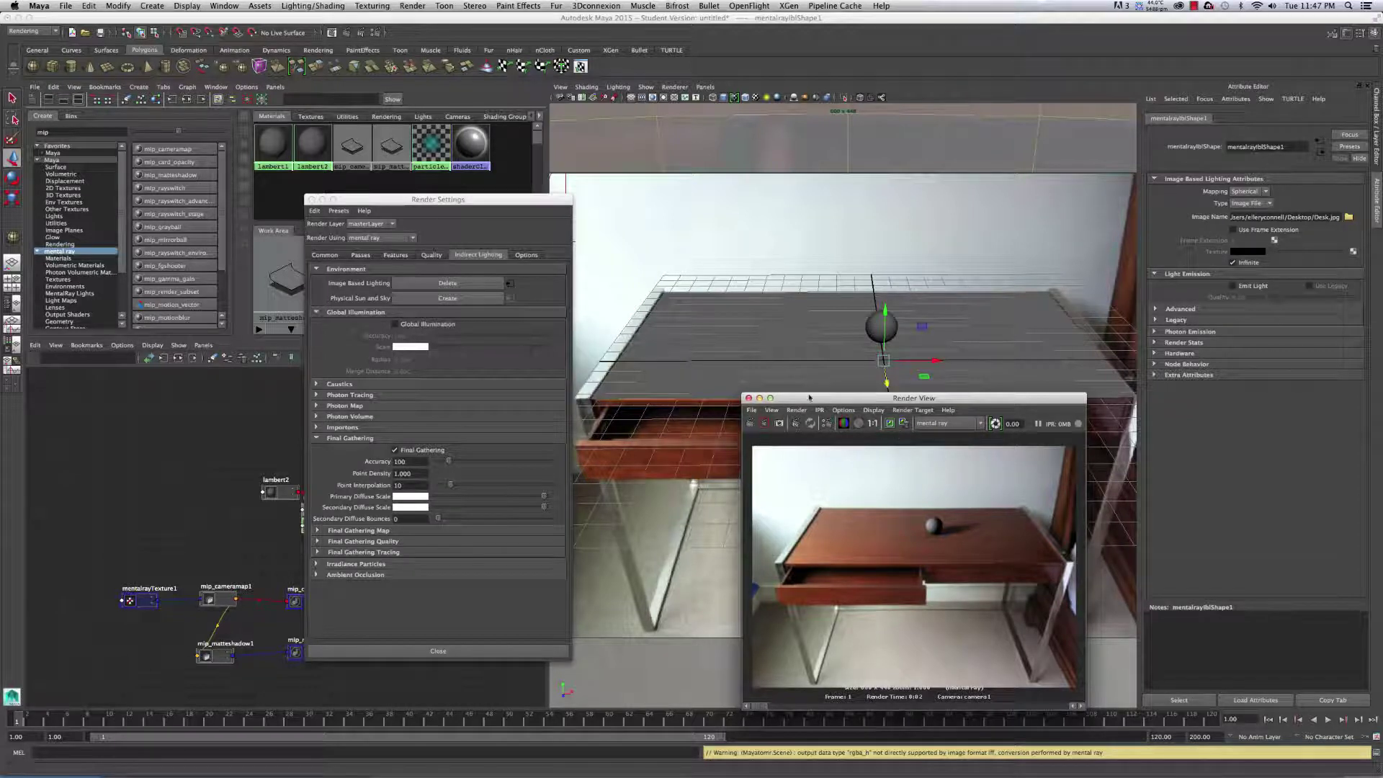
click(751, 425)
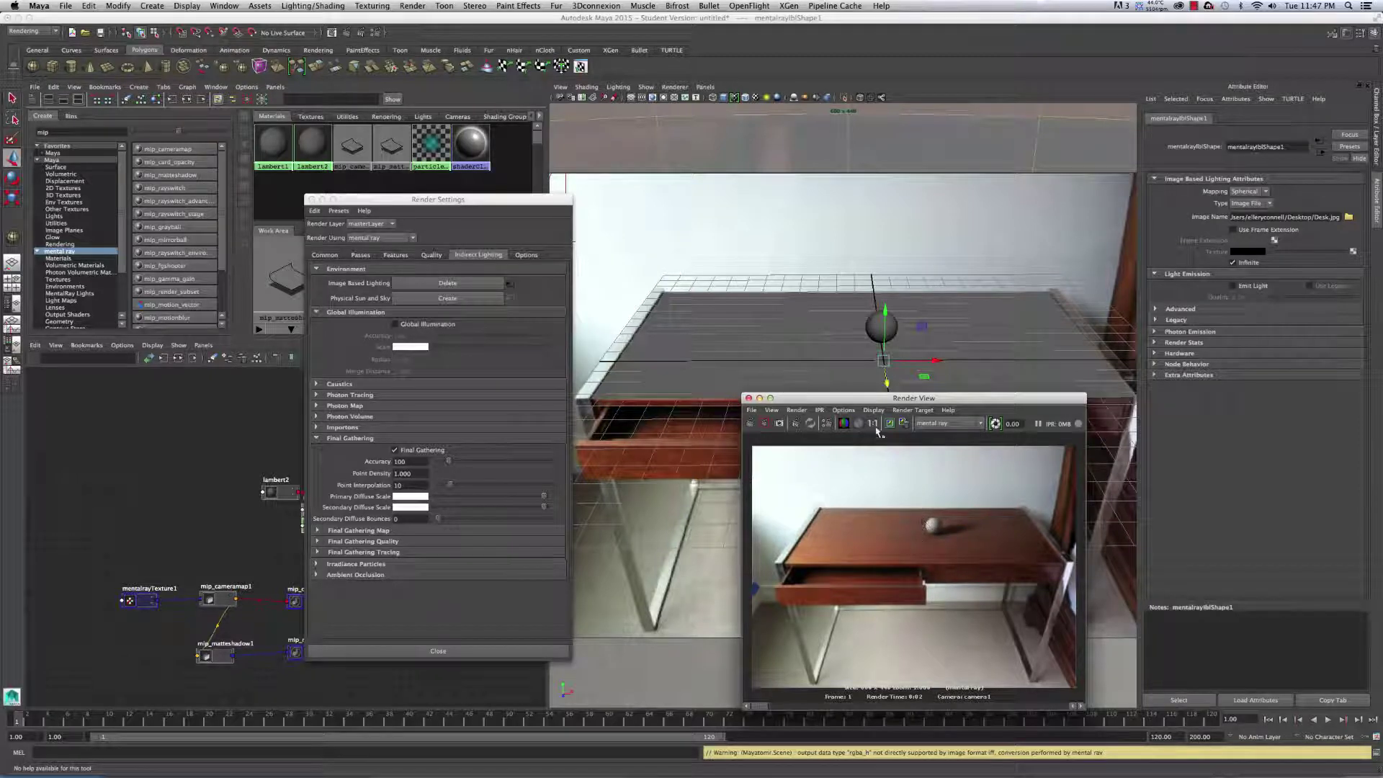
Step: Enlarge the render window and compare the sphere and its shadow with the previously stored render
drag(900, 397, 770, 281)
scroll(820, 425, up, 10)
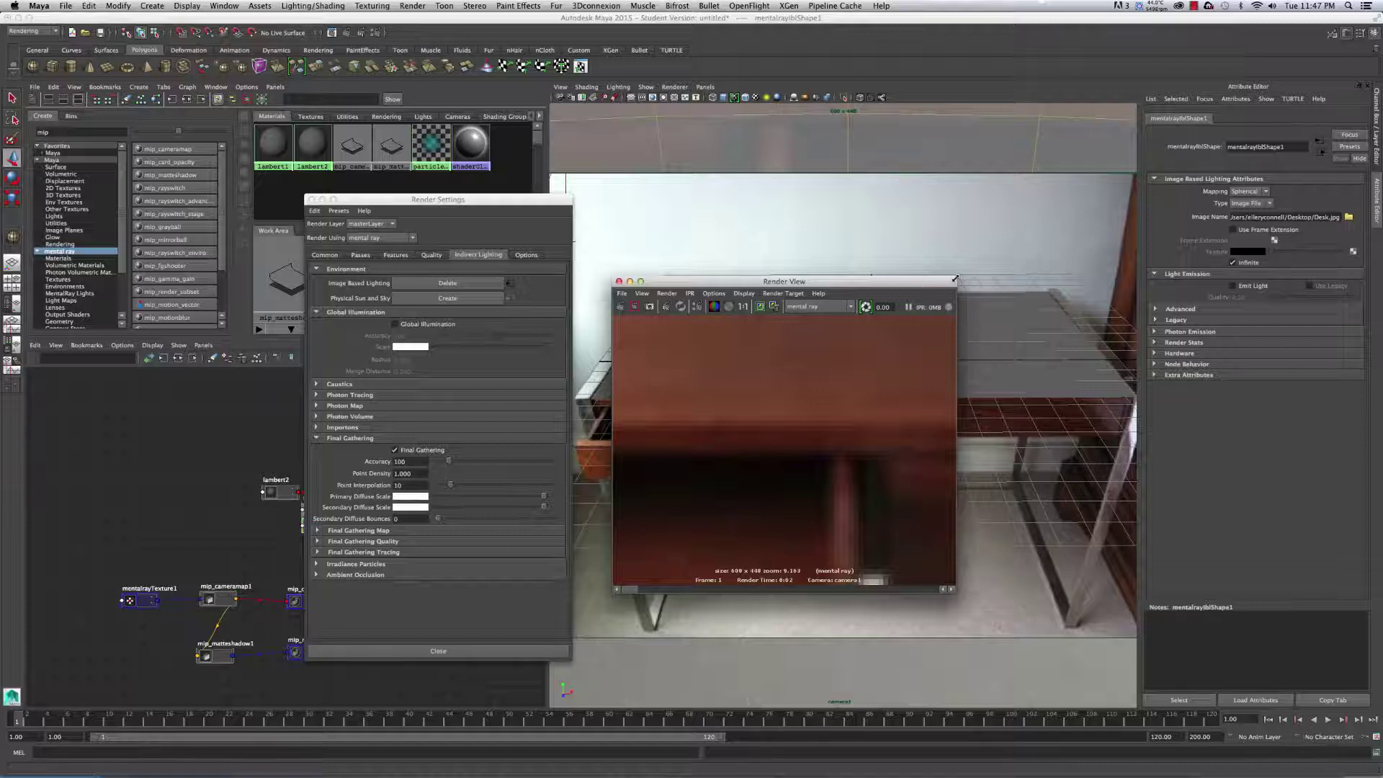
drag(955, 278, 1232, 75)
scroll(942, 318, up, 3)
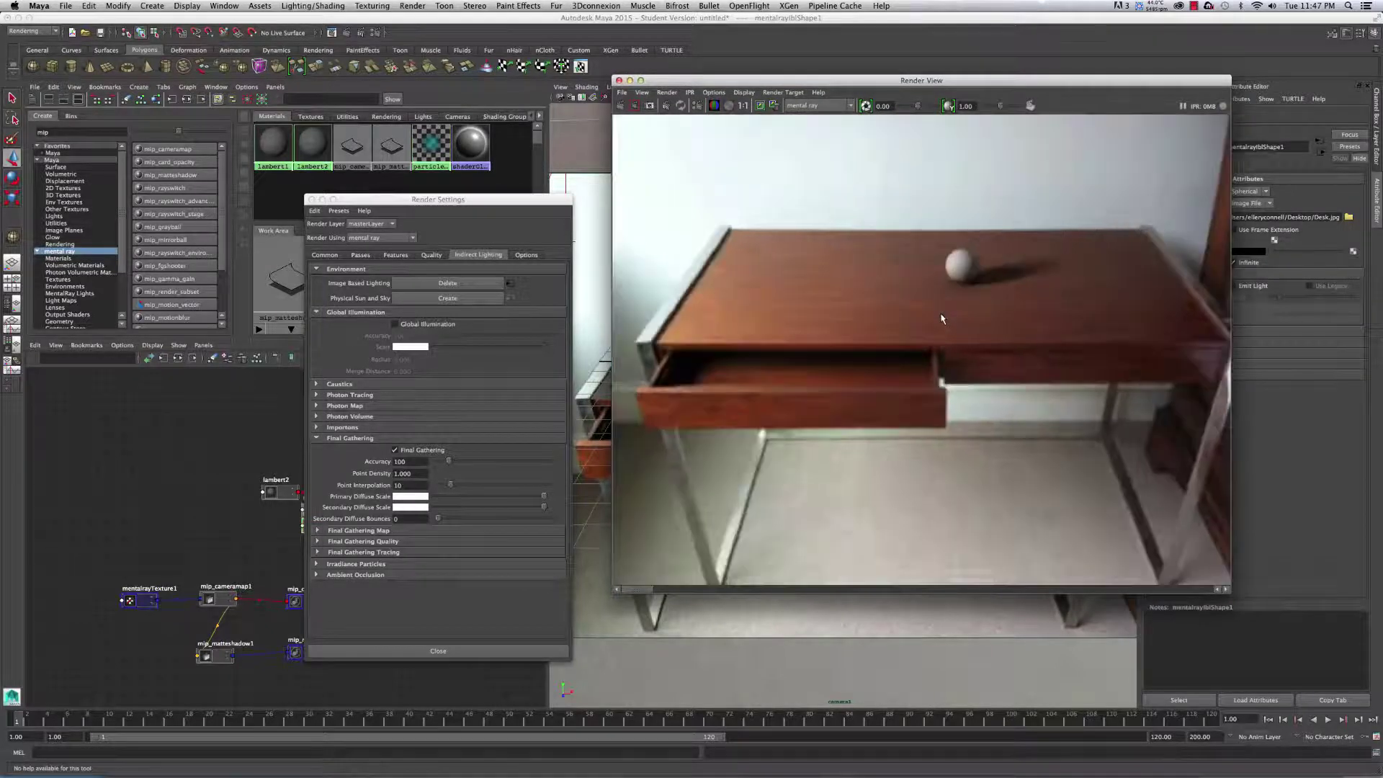
scroll(929, 310, down, 1)
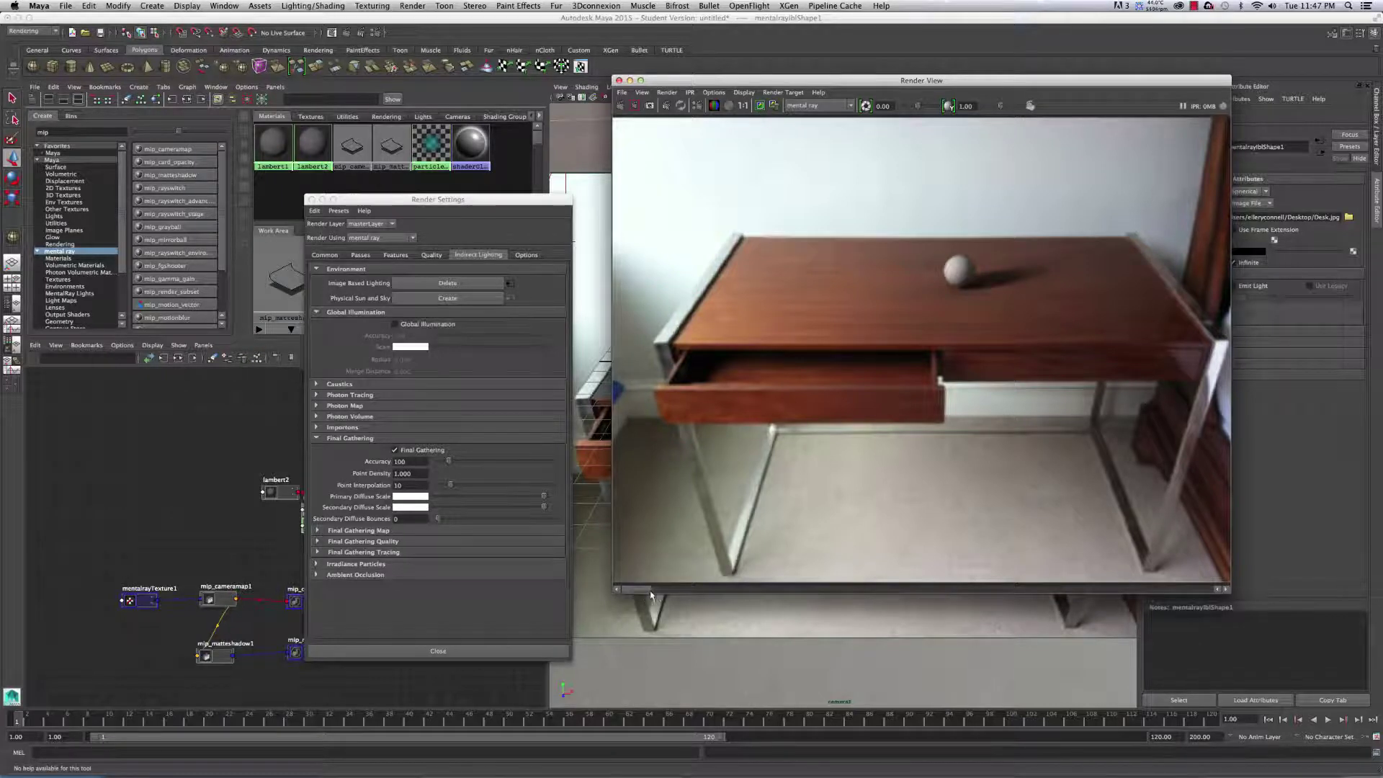
mouse_move(652, 594)
mouse_down()
mouse_move(706, 592)
mouse_move(663, 587)
mouse_up()
Step: Try a Primary Diffuse Scale colour value of 5 for Final Gathering and re-render the frame
click(410, 496)
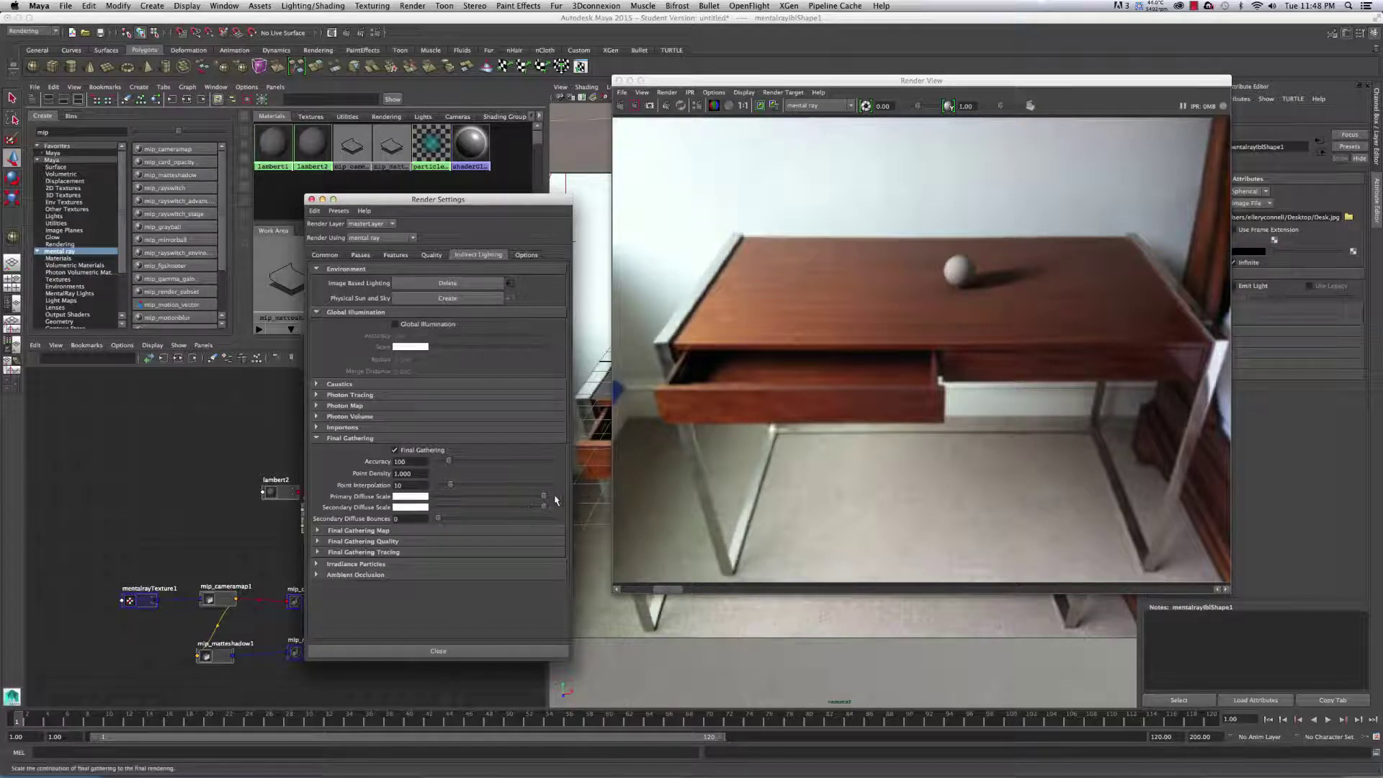
click(420, 499)
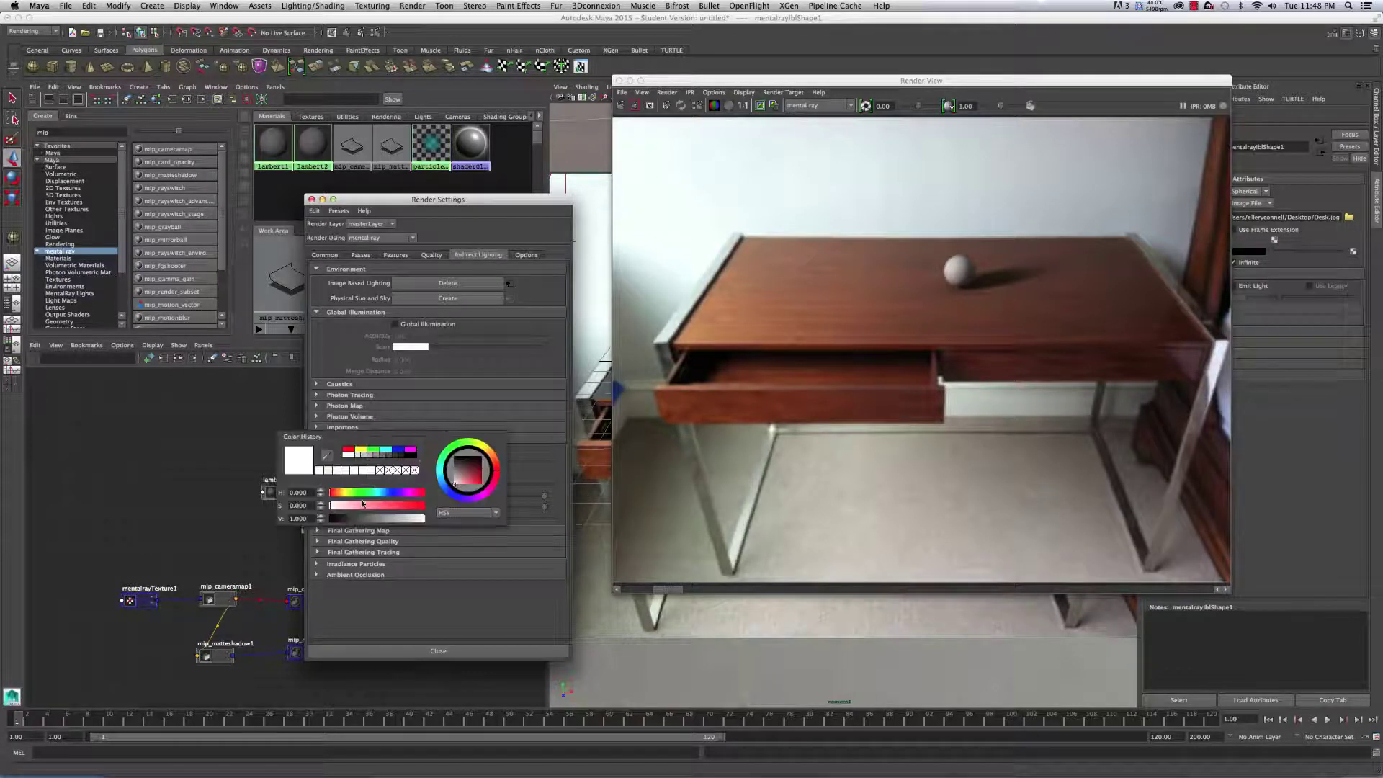
double_click(306, 518)
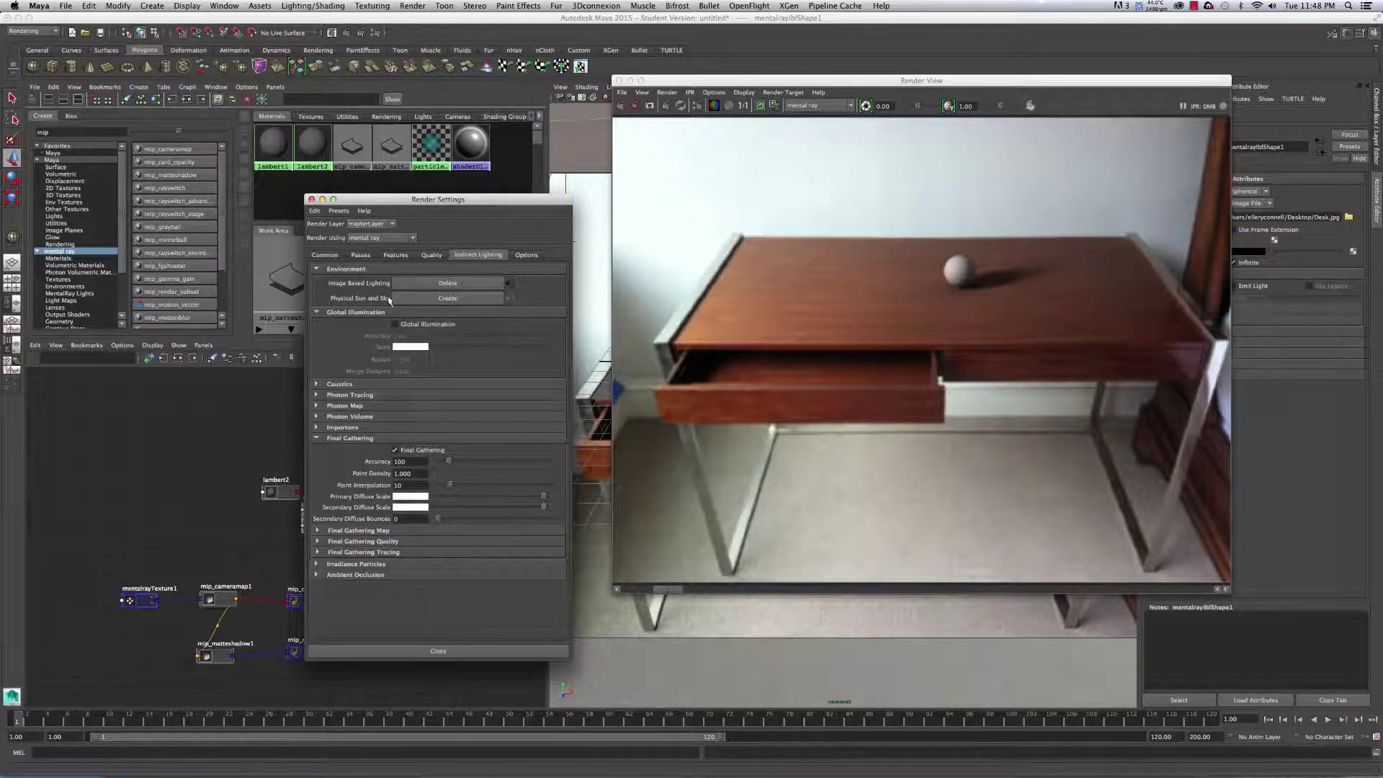
click(622, 106)
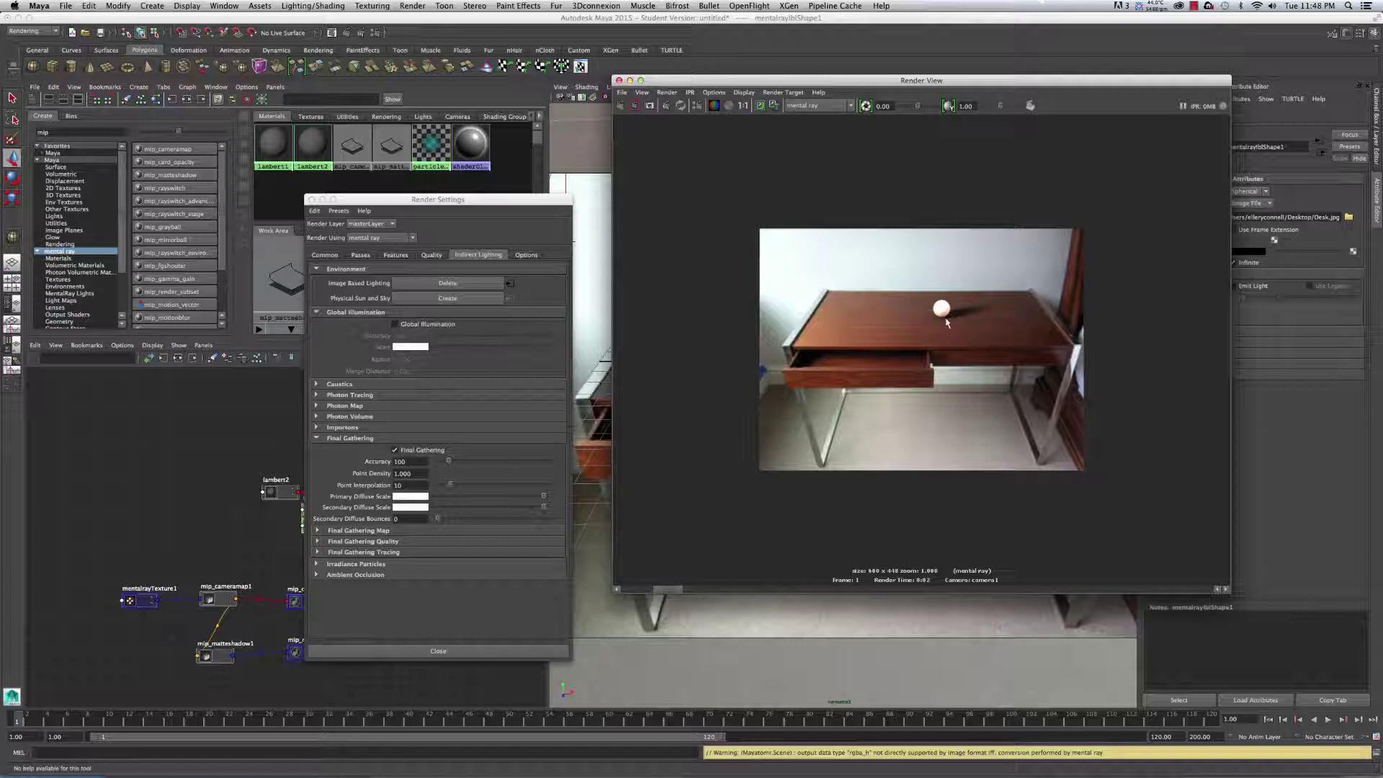
Step: Set the Primary Diffuse Scale colour value to 1.25, store the current render, then re-render and compare the images
click(412, 505)
click(411, 506)
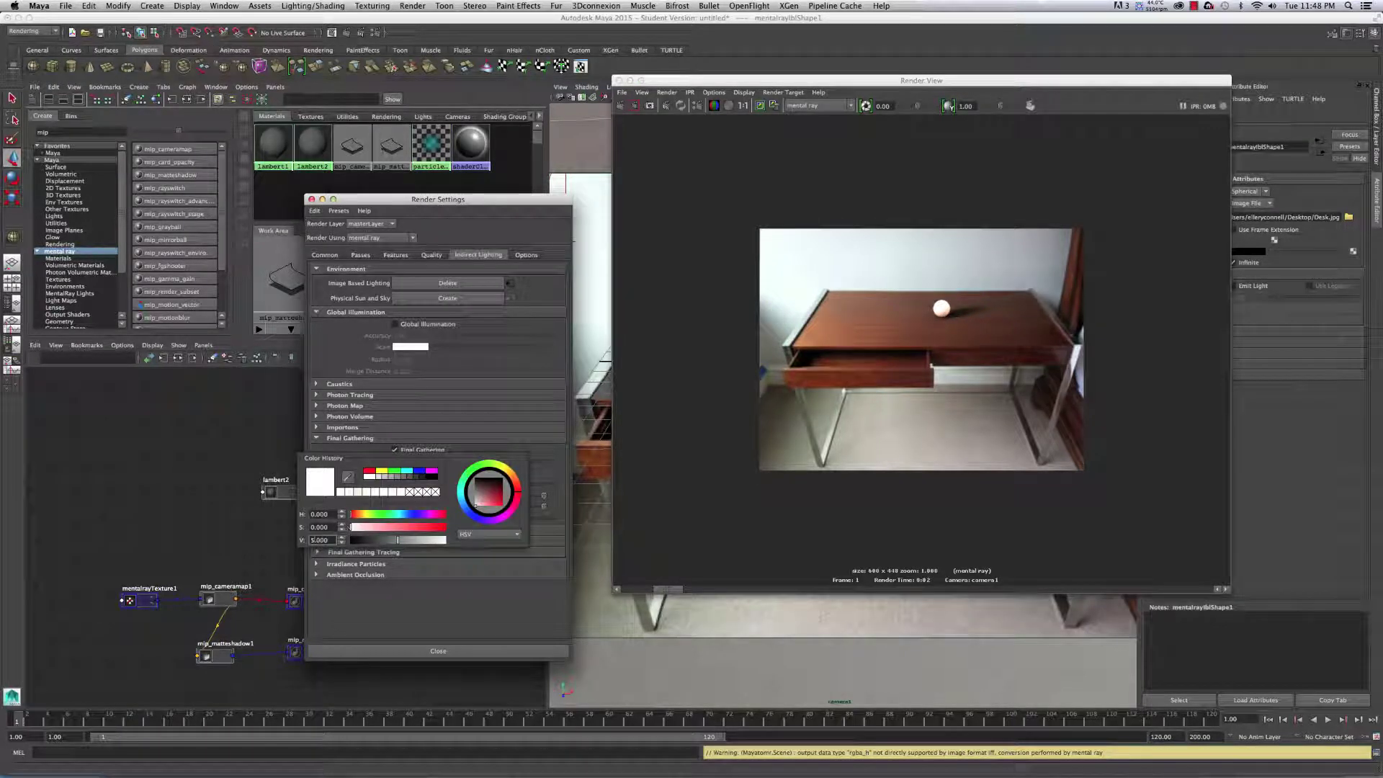
double_click(312, 540)
text(1.25)
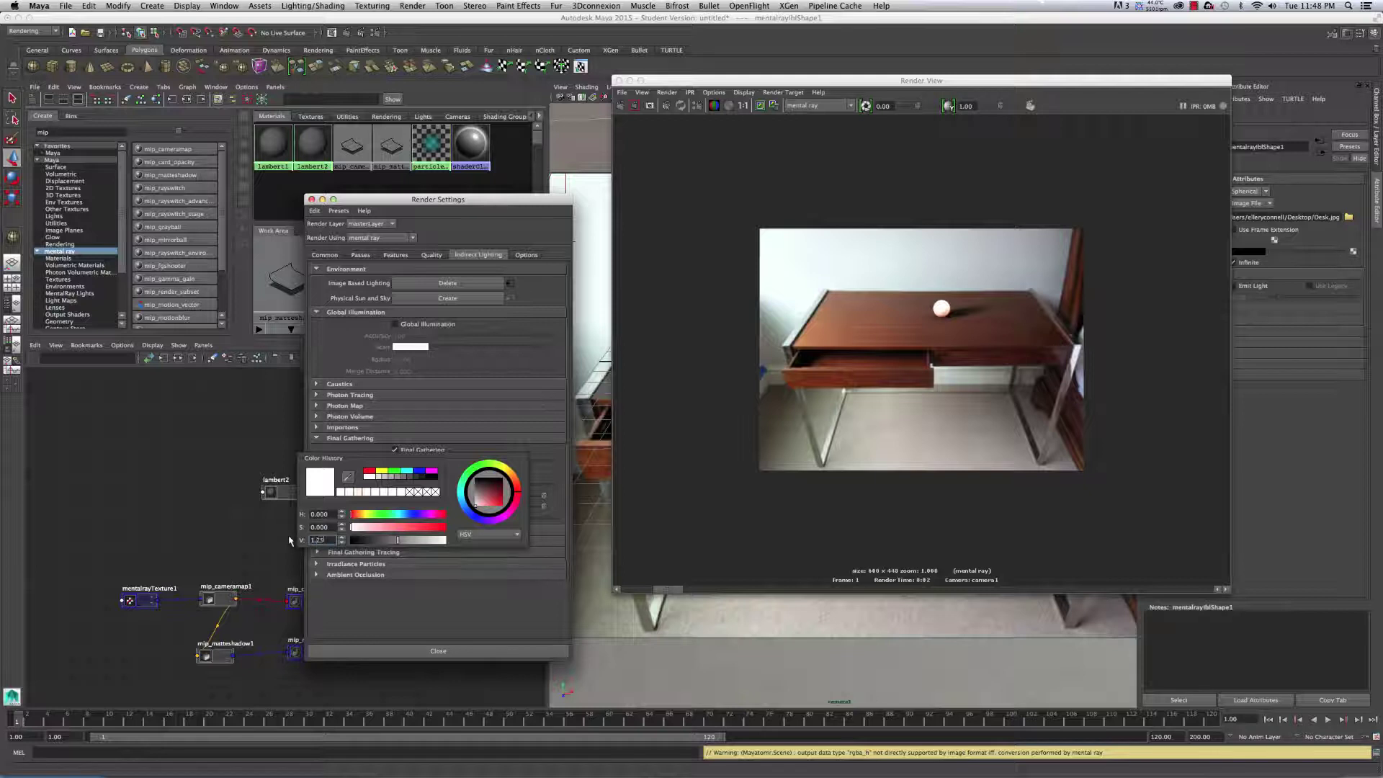
key(Return)
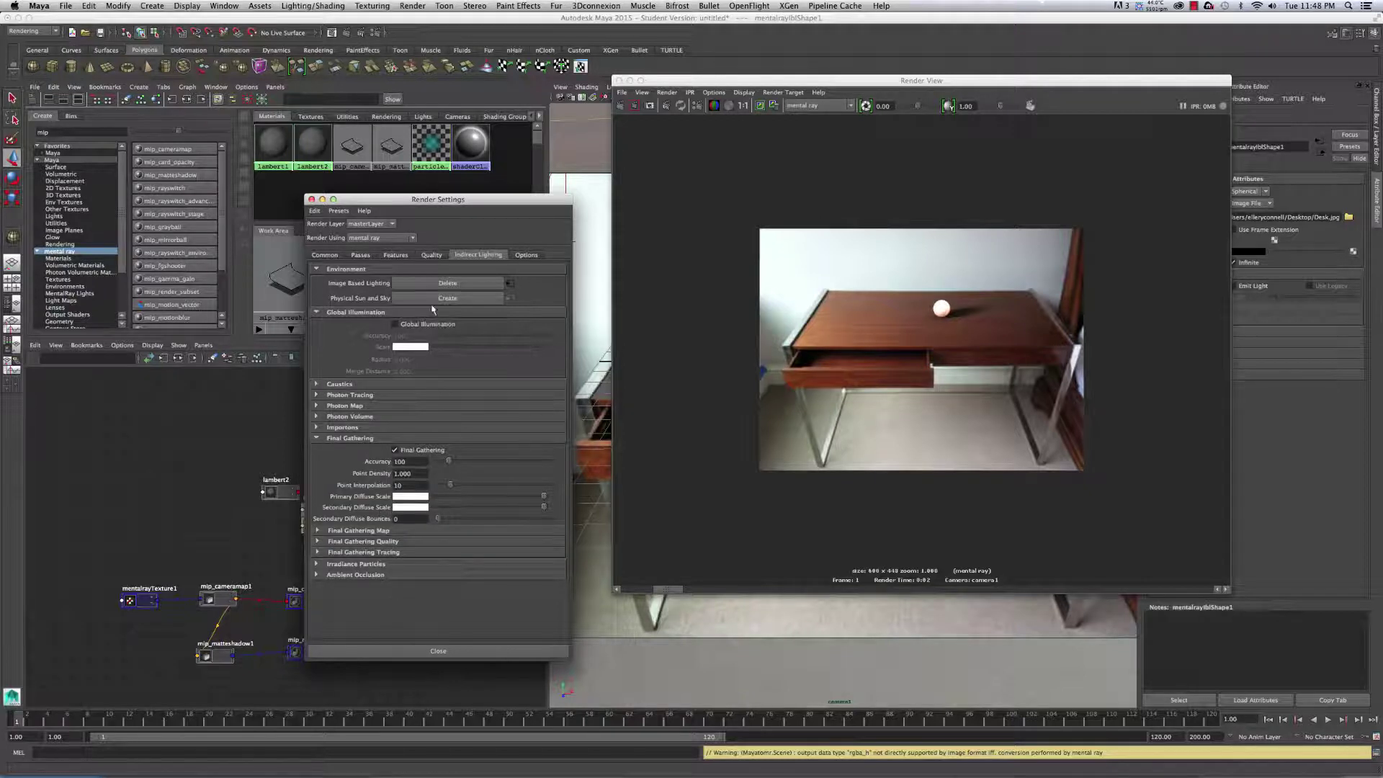
click(761, 106)
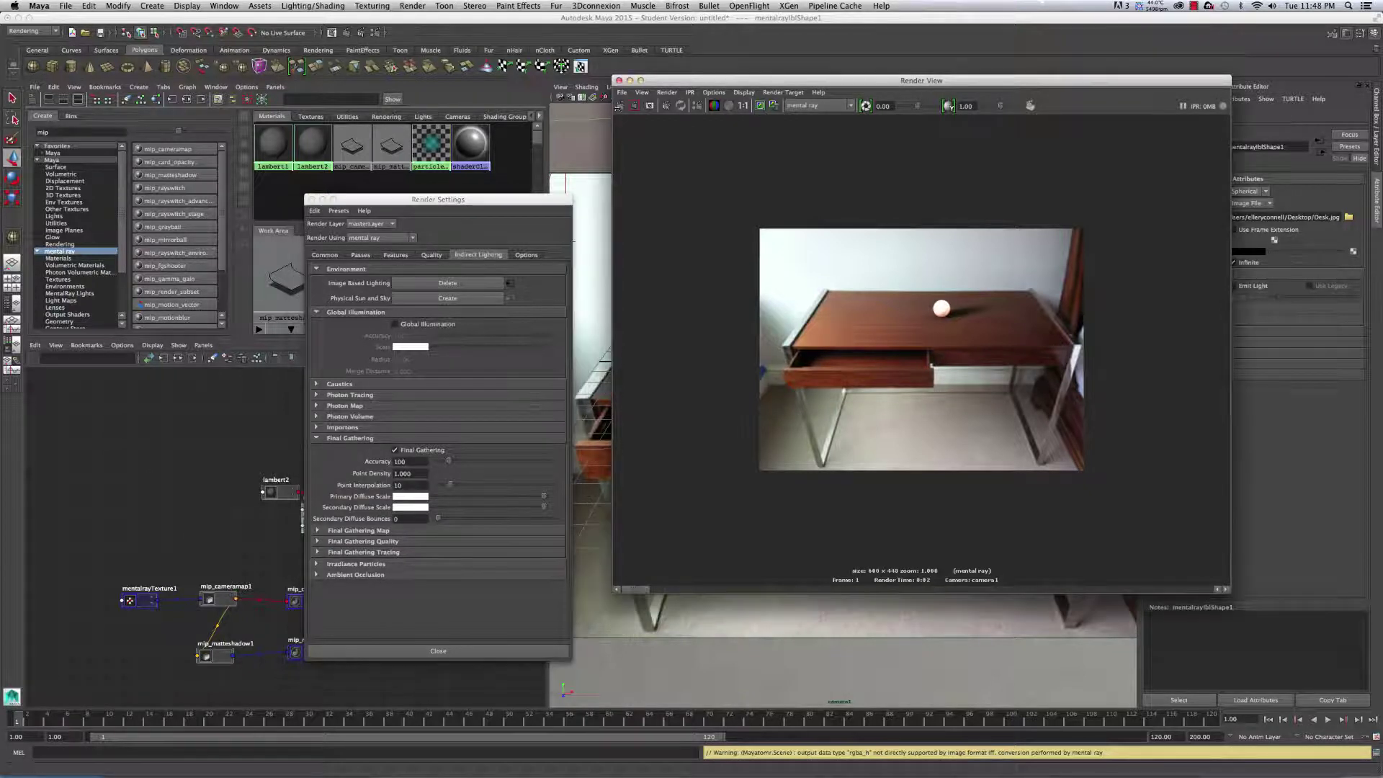
click(620, 105)
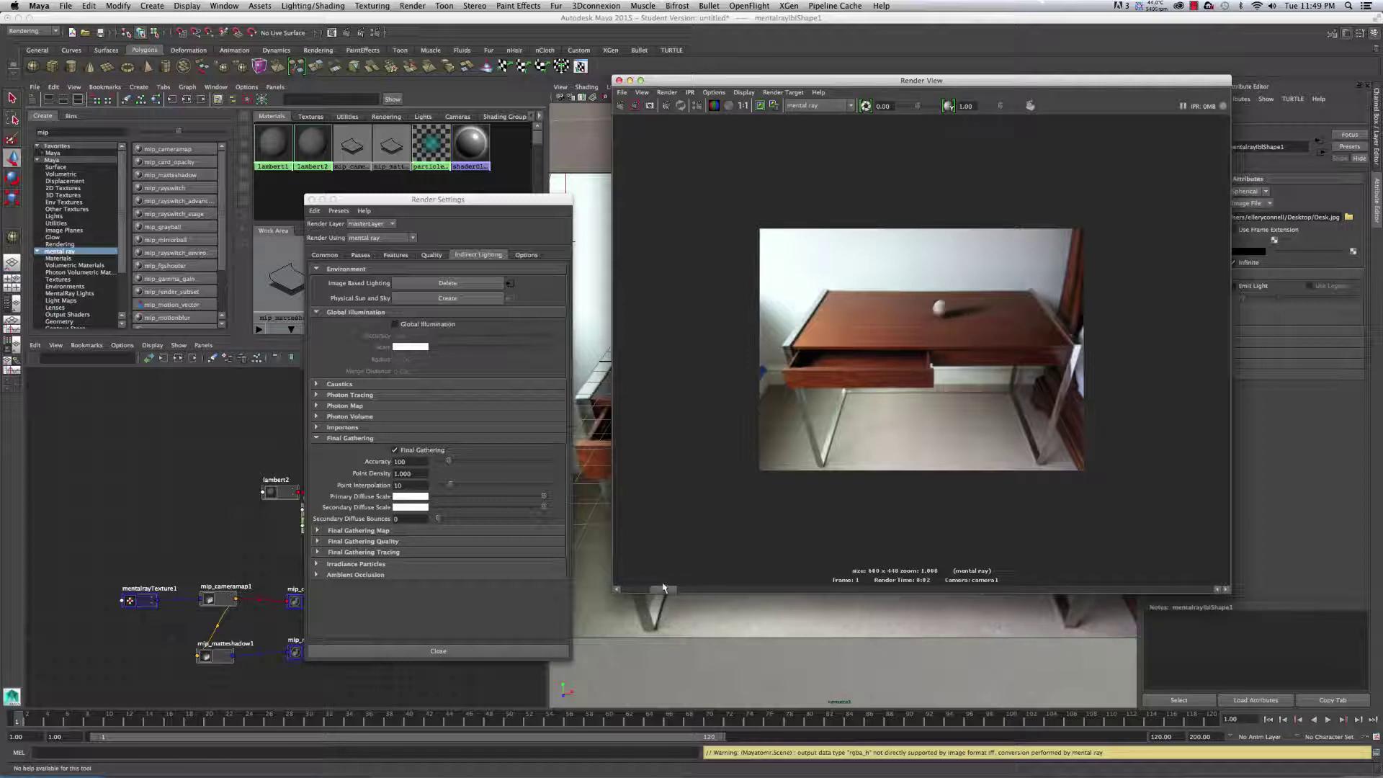
mouse_move(668, 589)
mouse_down()
mouse_move(709, 588)
mouse_move(634, 590)
mouse_move(703, 591)
mouse_move(675, 593)
mouse_up()
mouse_move(675, 593)
mouse_down()
mouse_move(693, 592)
mouse_move(673, 592)
mouse_up()
Step: Set Secondary Diffuse Bounces to 1, re-render the frame and compare it with the stored render
click(401, 508)
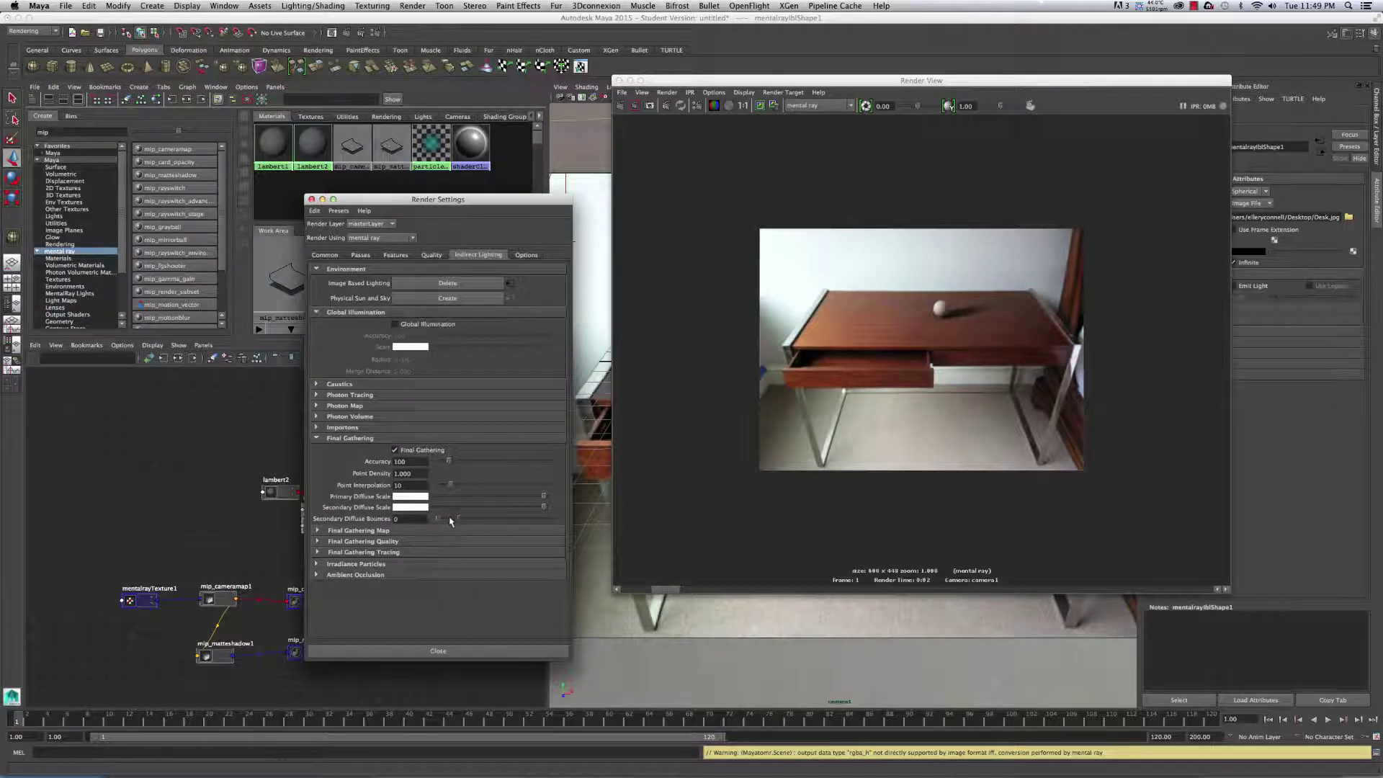
drag(450, 518, 452, 518)
click(621, 106)
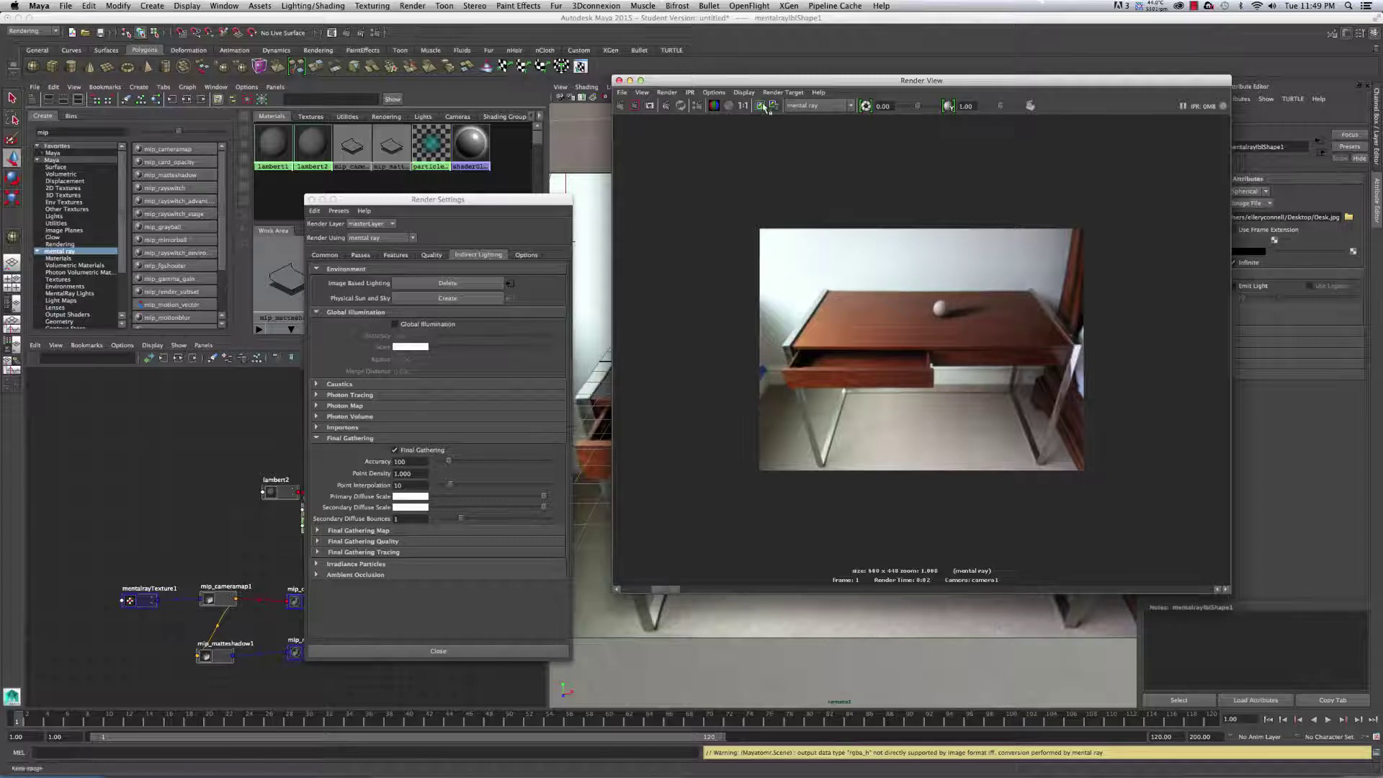
mouse_move(655, 592)
mouse_down()
mouse_move(717, 593)
mouse_move(664, 593)
mouse_up()
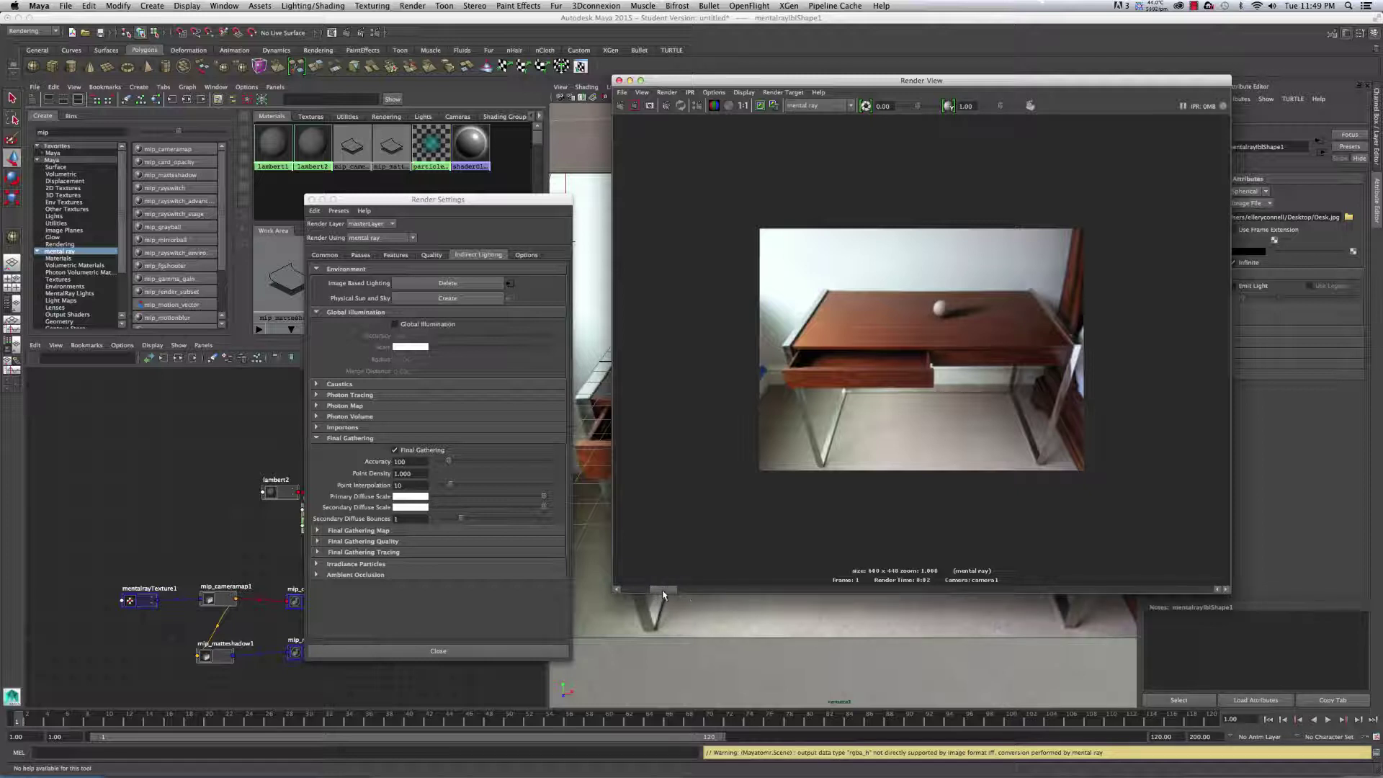
Step: Adjust the Secondary Diffuse Scale colour value and set Secondary Diffuse Bounces to 2, re-rendering the frame after each change
click(402, 508)
double_click(317, 549)
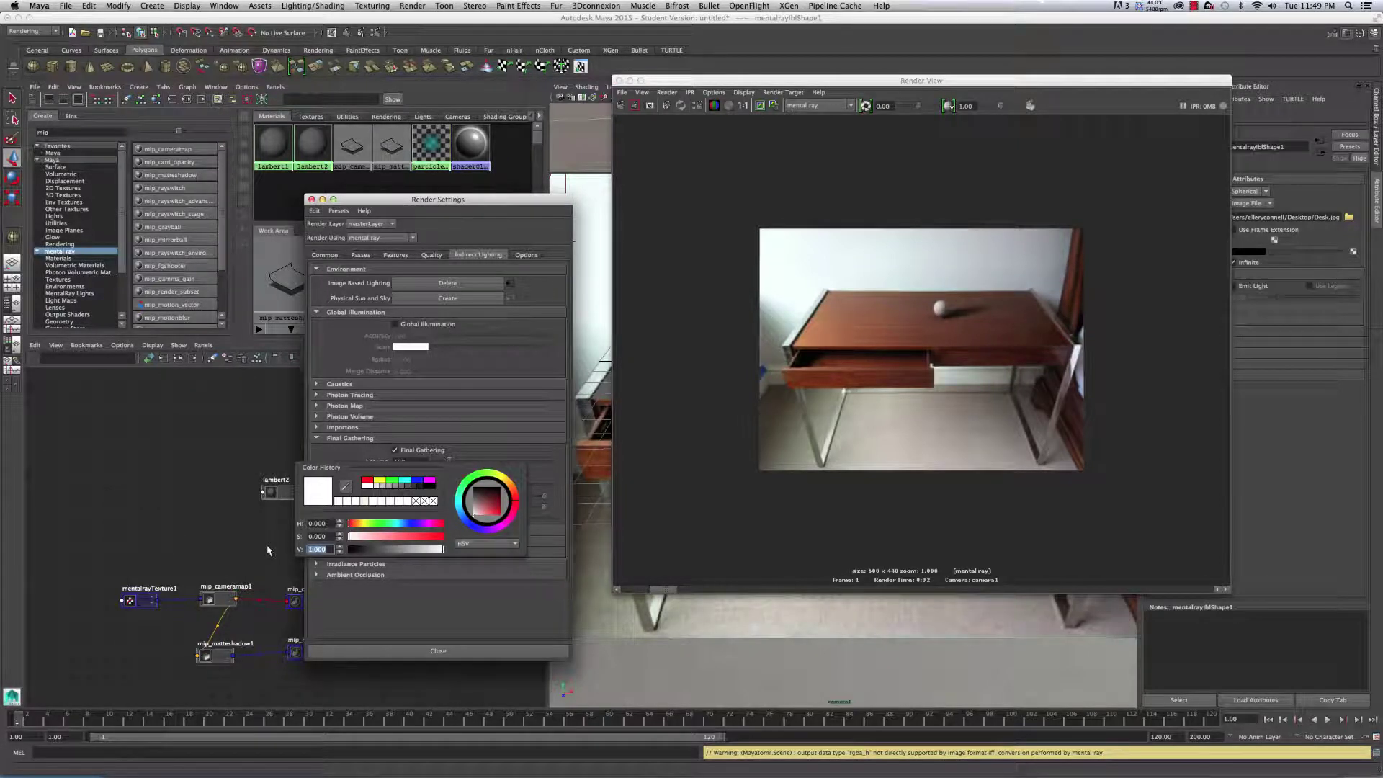
key(Return)
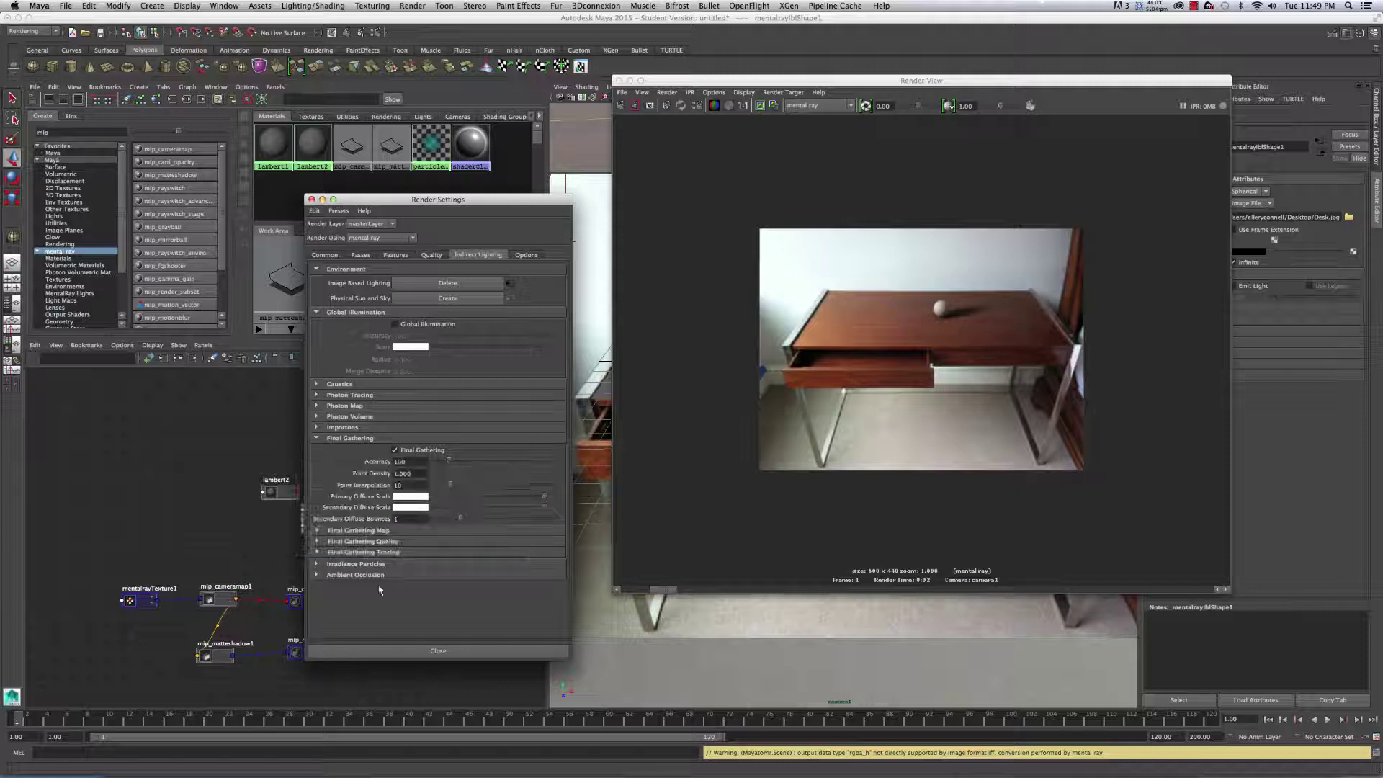
click(621, 105)
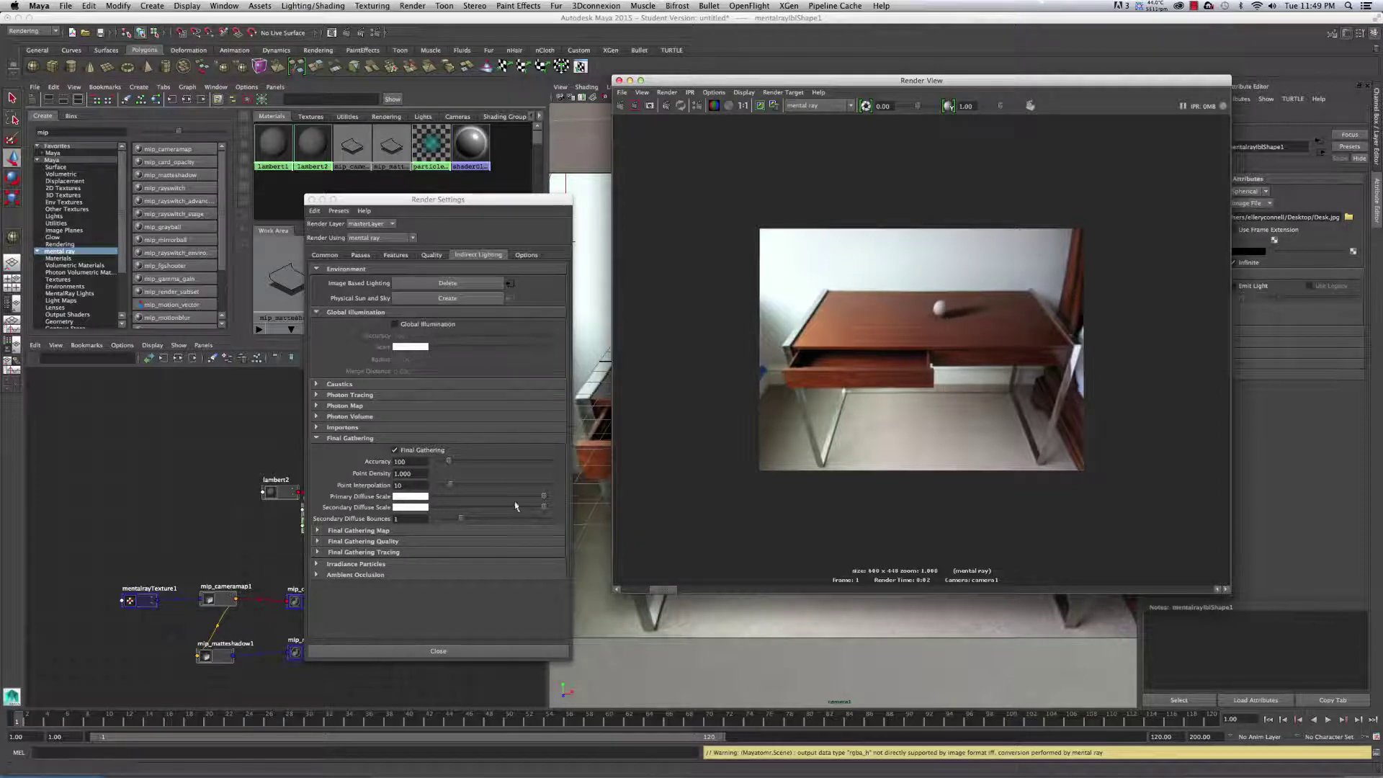
drag(461, 518, 484, 518)
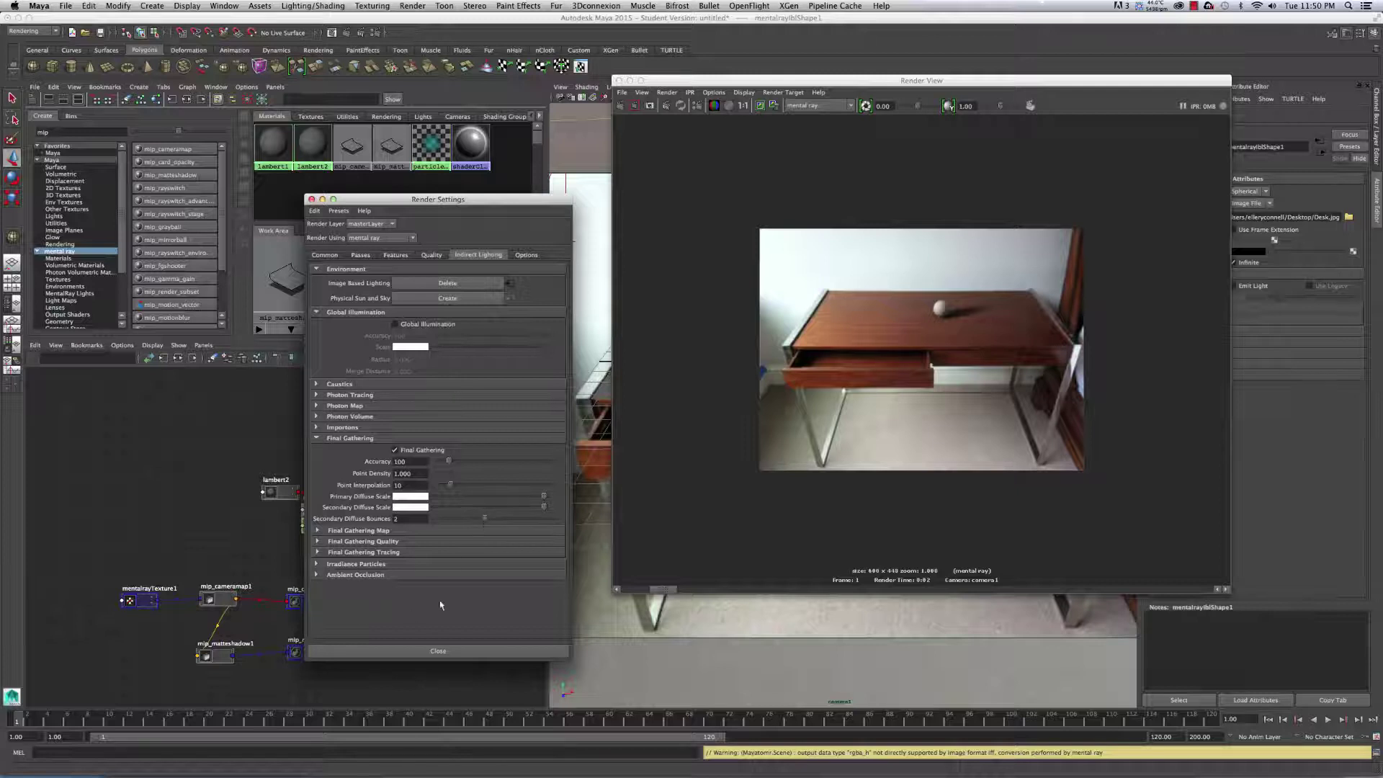
click(666, 105)
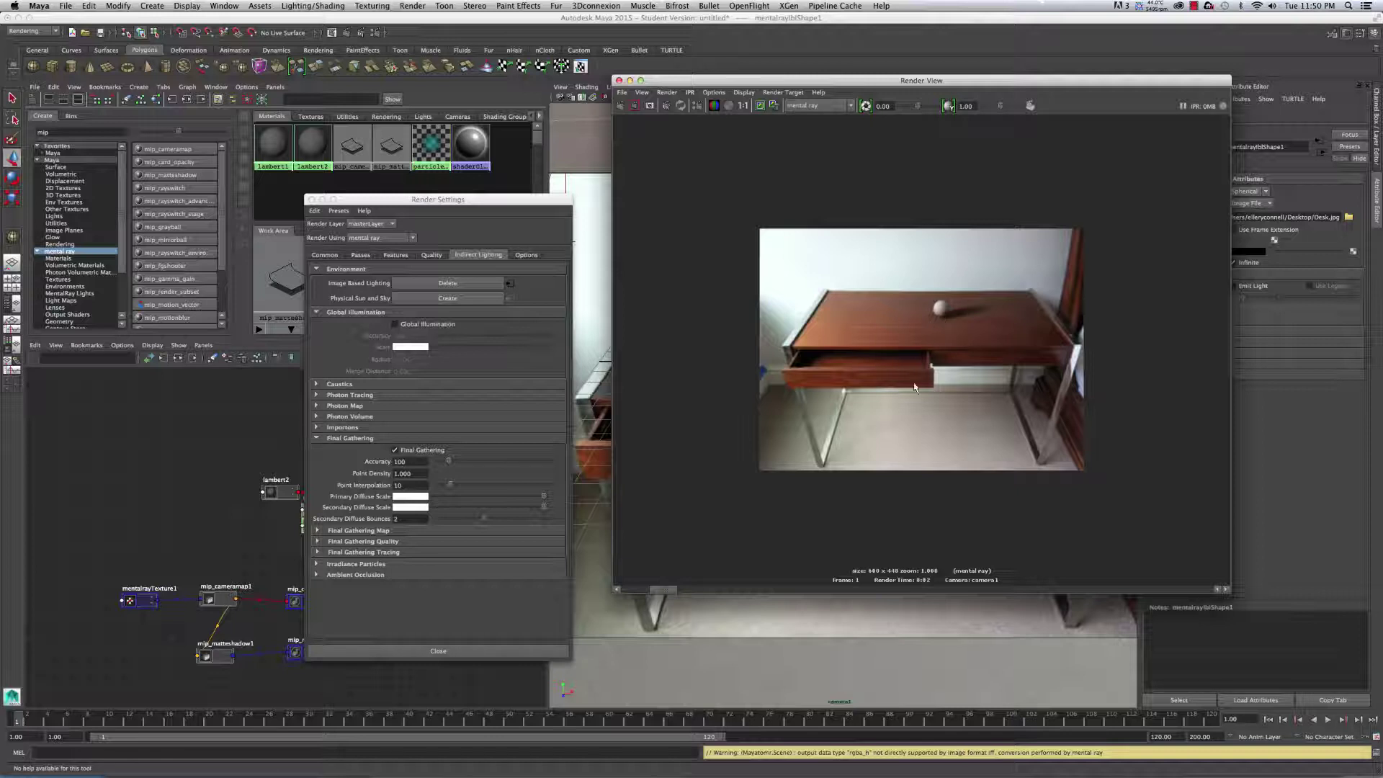
Step: Change the Secondary Diffuse Scale colour value again for Final Gathering and re-render the frame
click(418, 509)
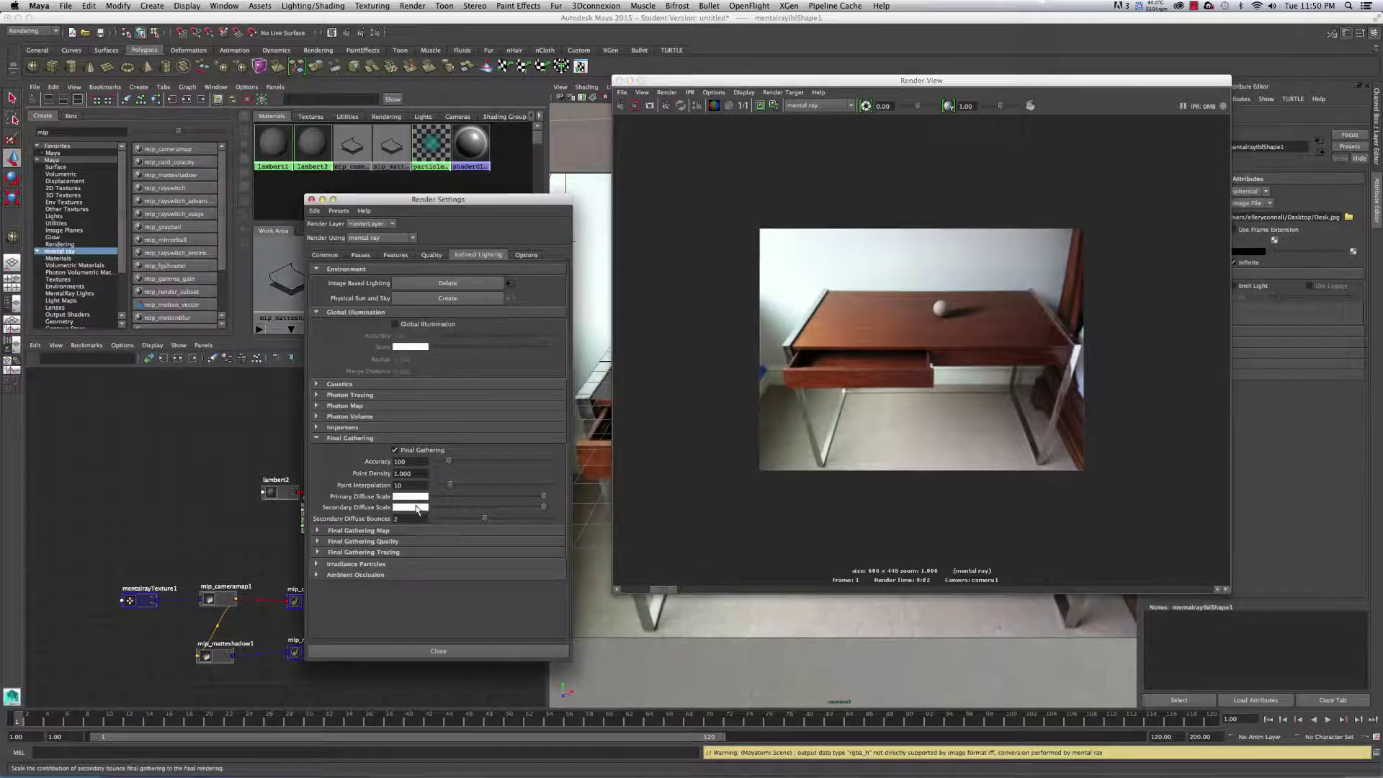
click(418, 508)
double_click(382, 502)
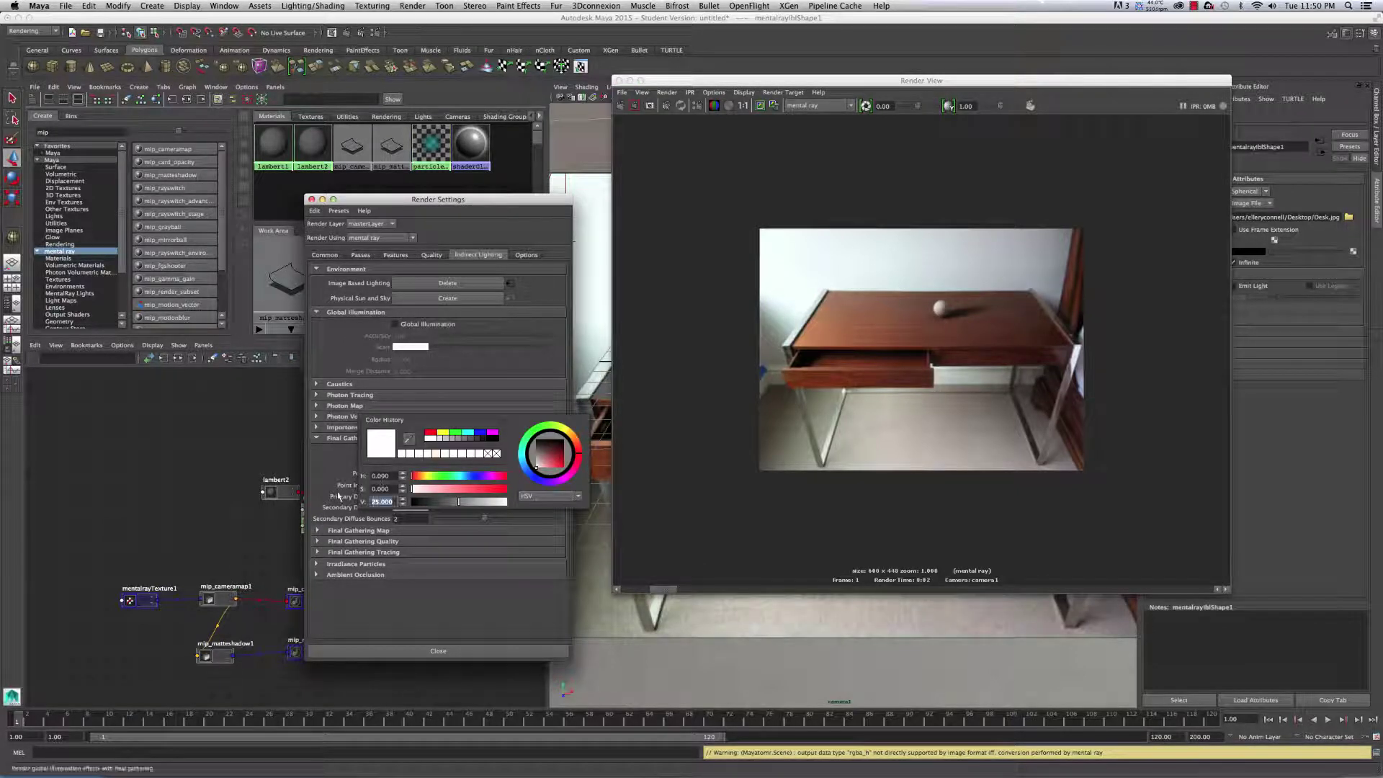
click(387, 605)
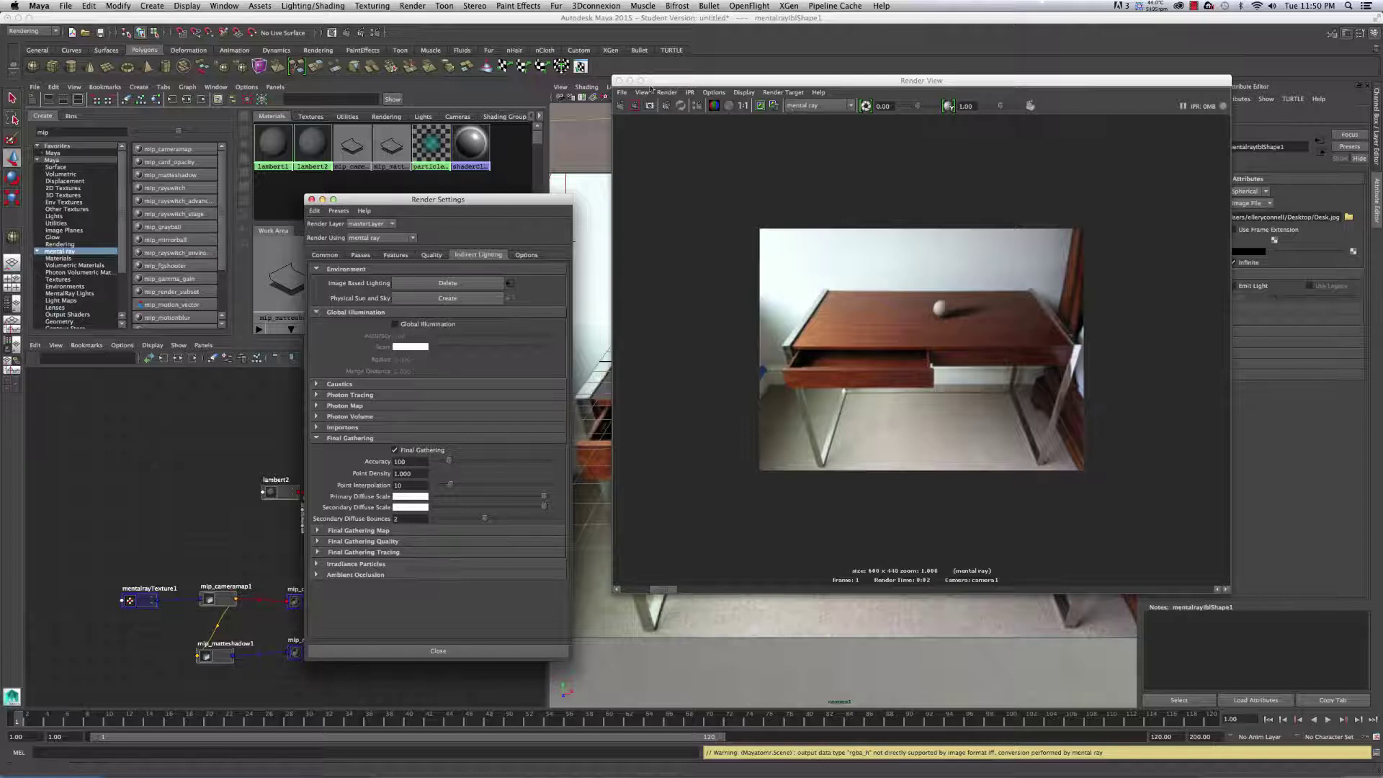
click(621, 105)
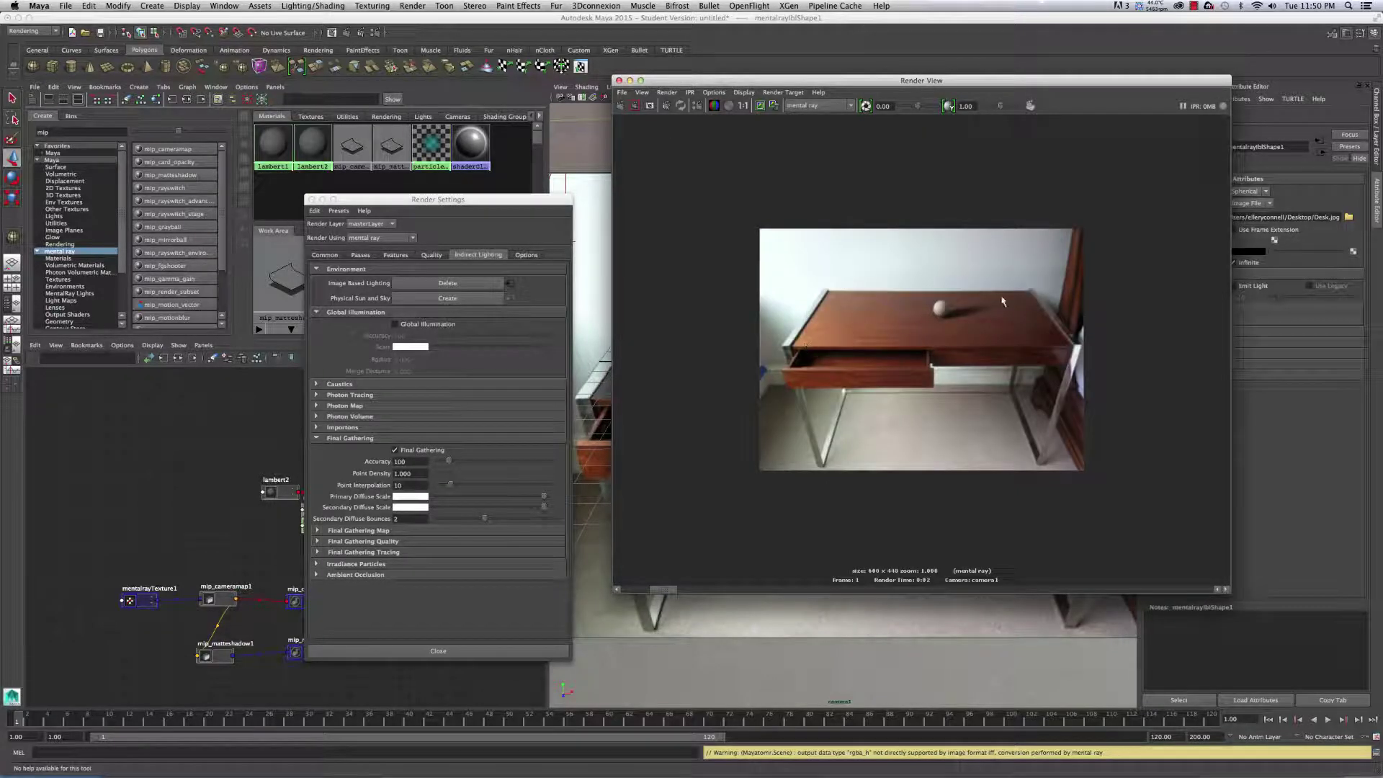
Step: Compare the sphere's shading and shadow up close across the current and stored renders
scroll(975, 290, up, 5)
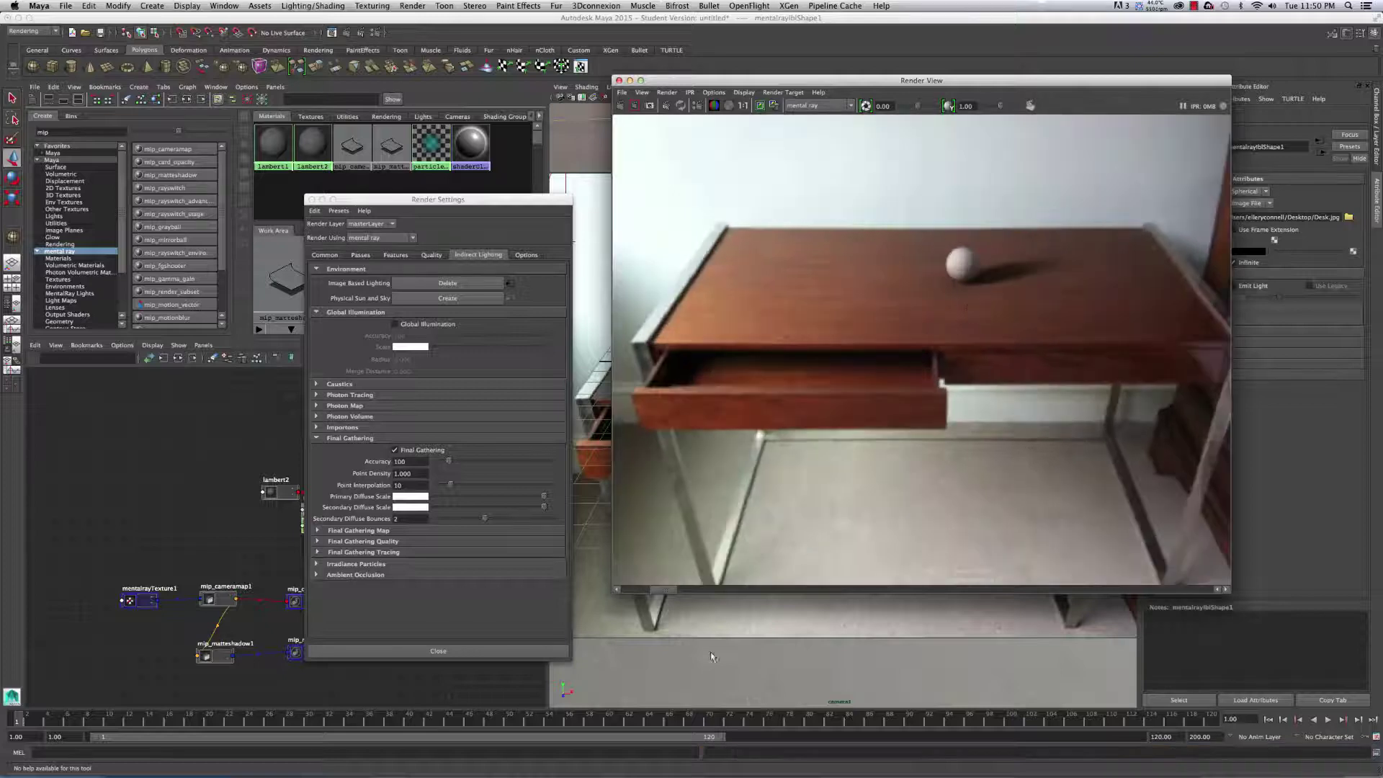
drag(667, 593, 756, 594)
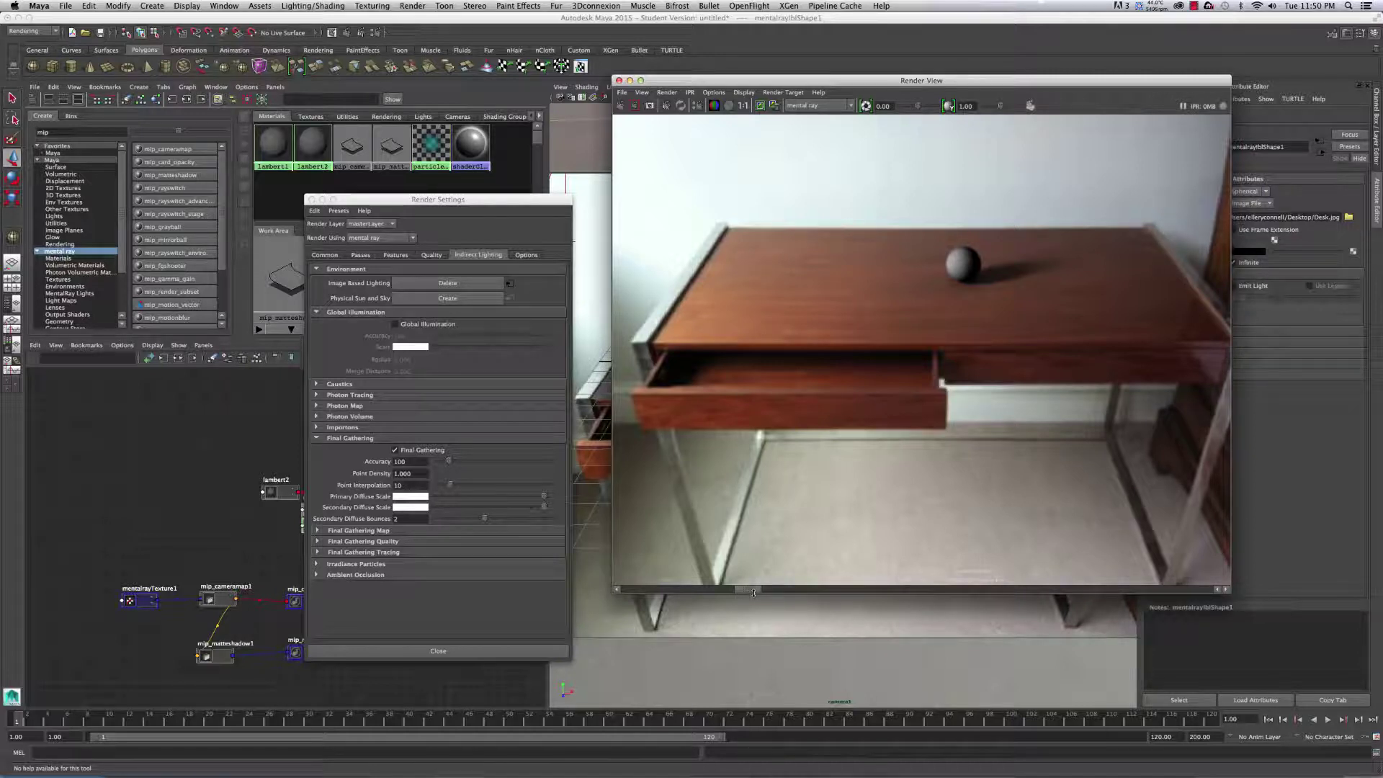
mouse_move(753, 592)
mouse_down()
mouse_move(712, 594)
mouse_move(726, 595)
mouse_up()
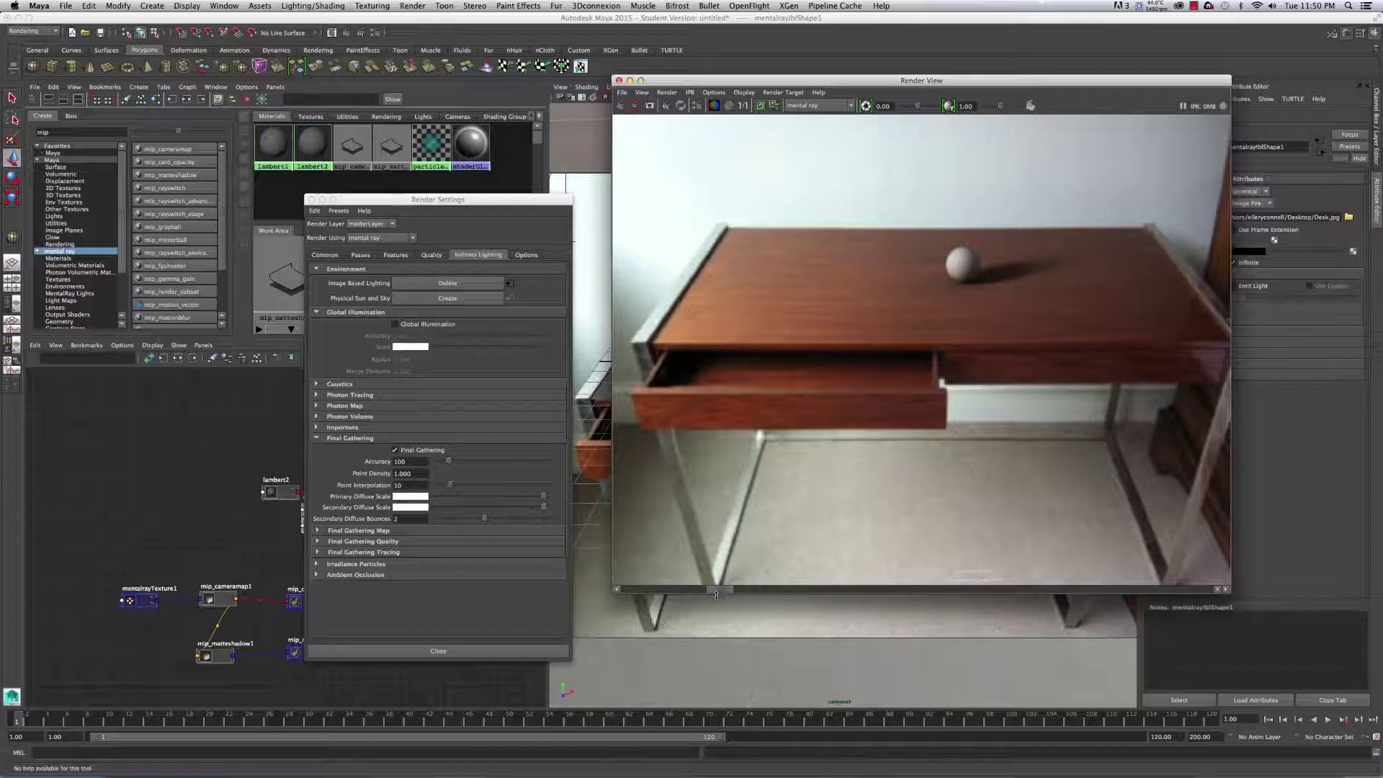
mouse_move(717, 594)
mouse_down()
mouse_move(675, 598)
mouse_move(707, 591)
mouse_up()
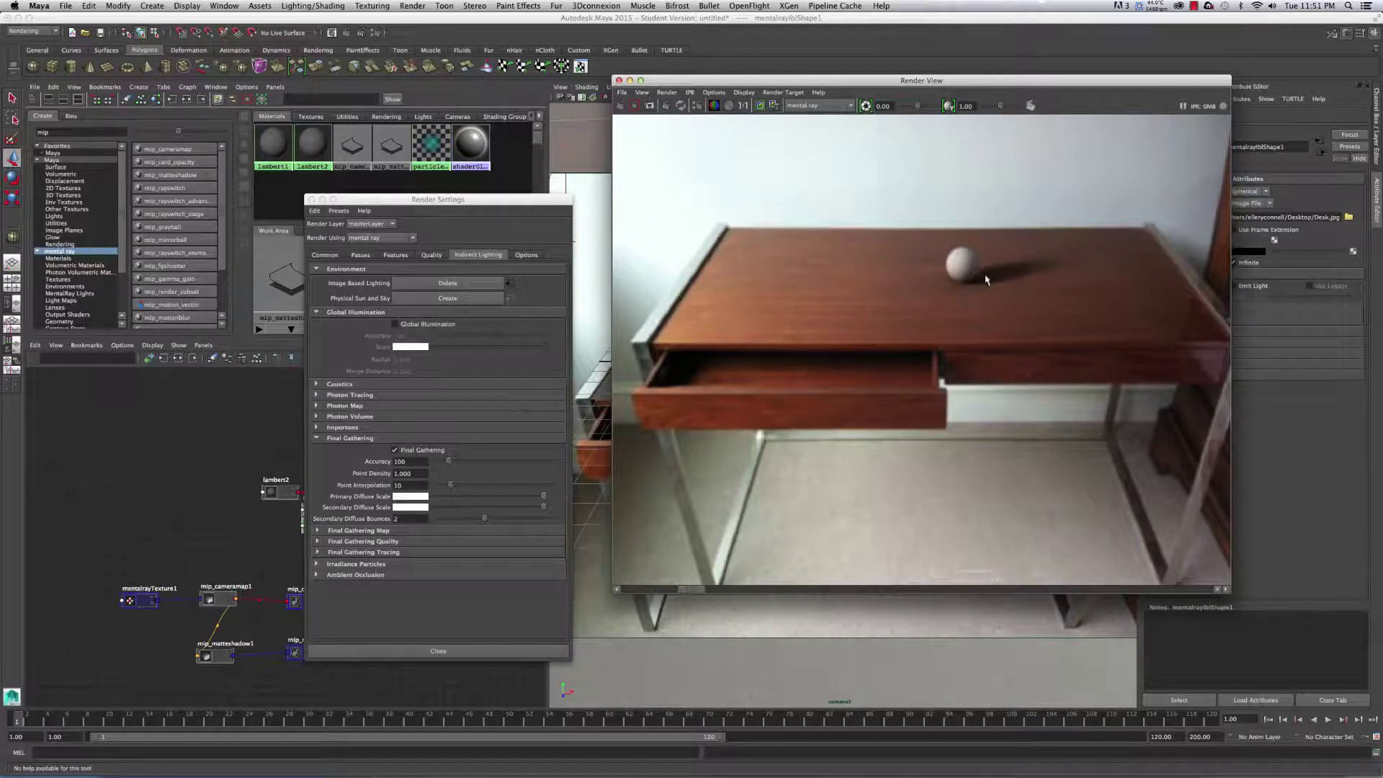
Step: Reposition the Render View window with the whole image framed, and close the Render Settings
drag(981, 81, 911, 90)
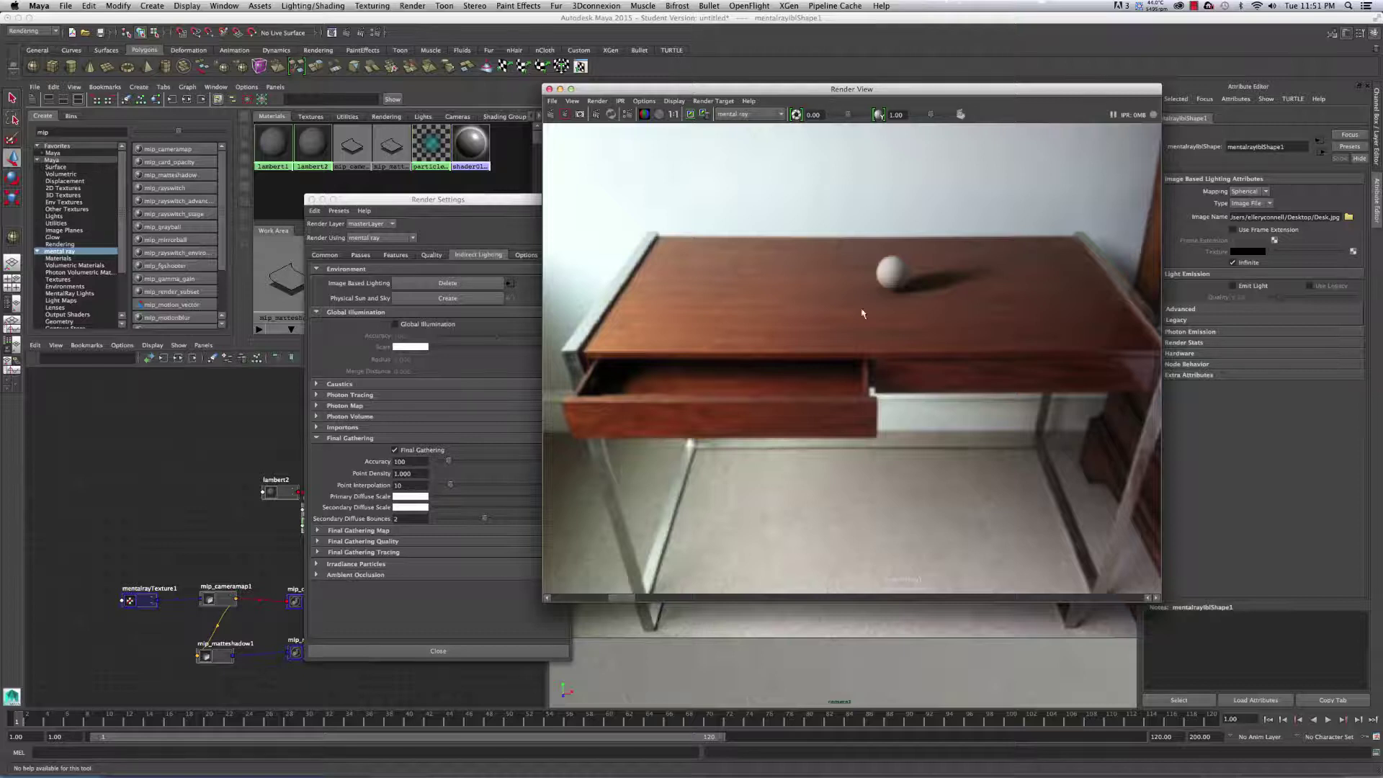
key(f)
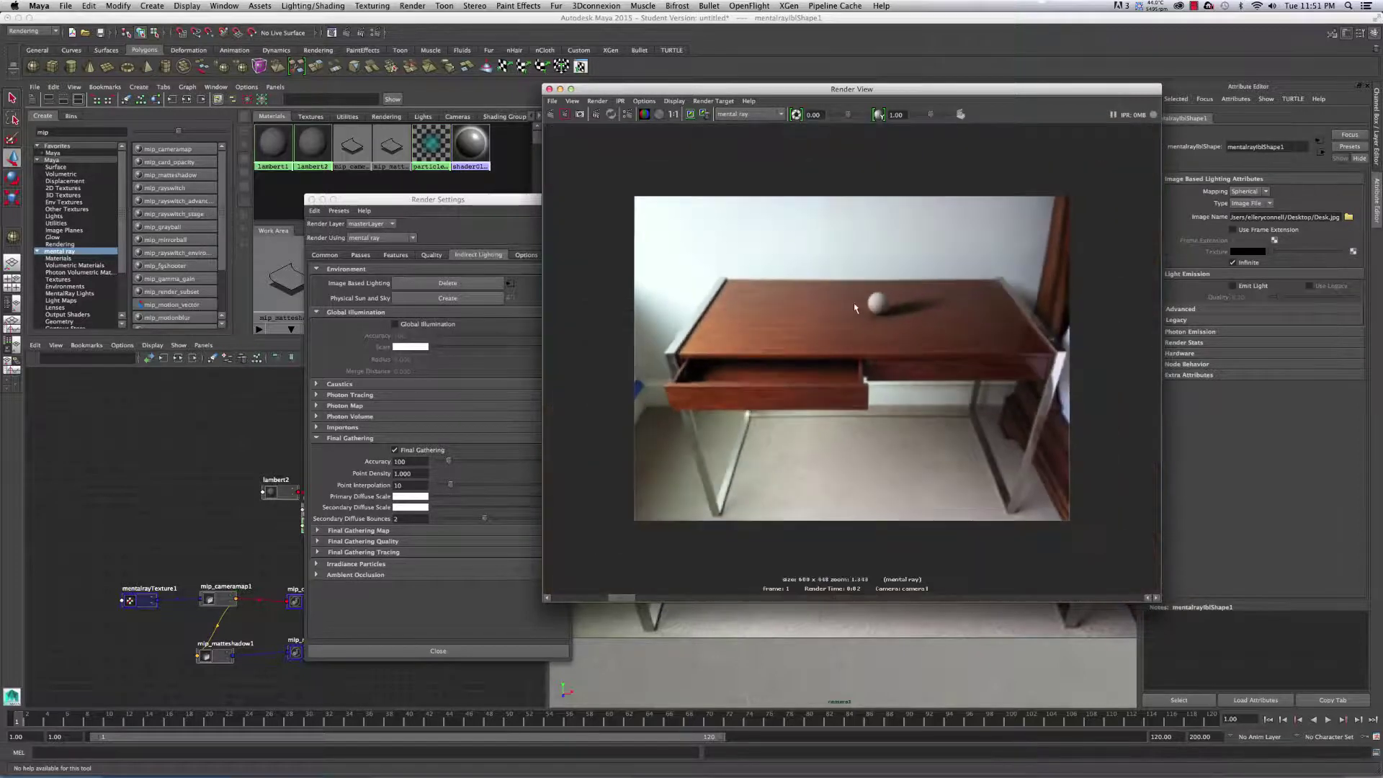
scroll(882, 332, down, 3)
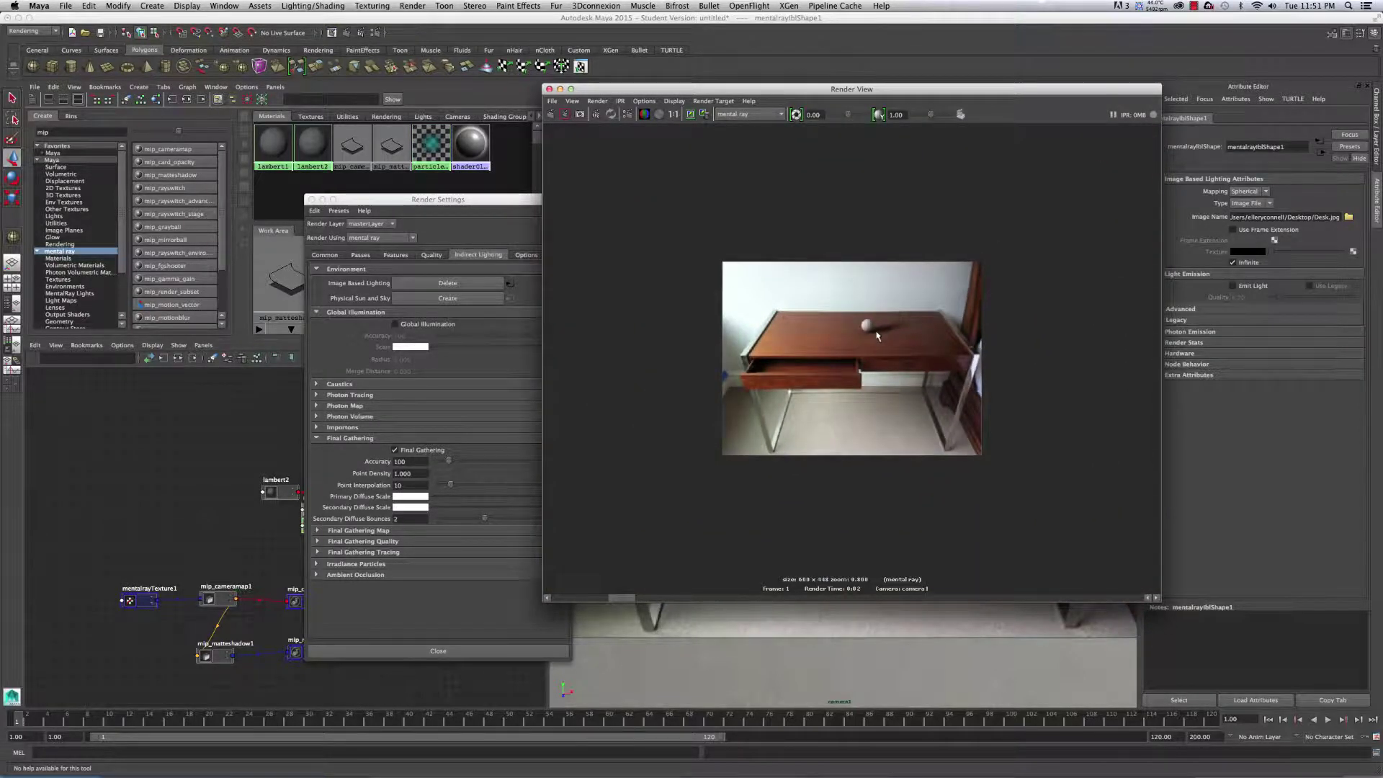
scroll(737, 357, up, 2)
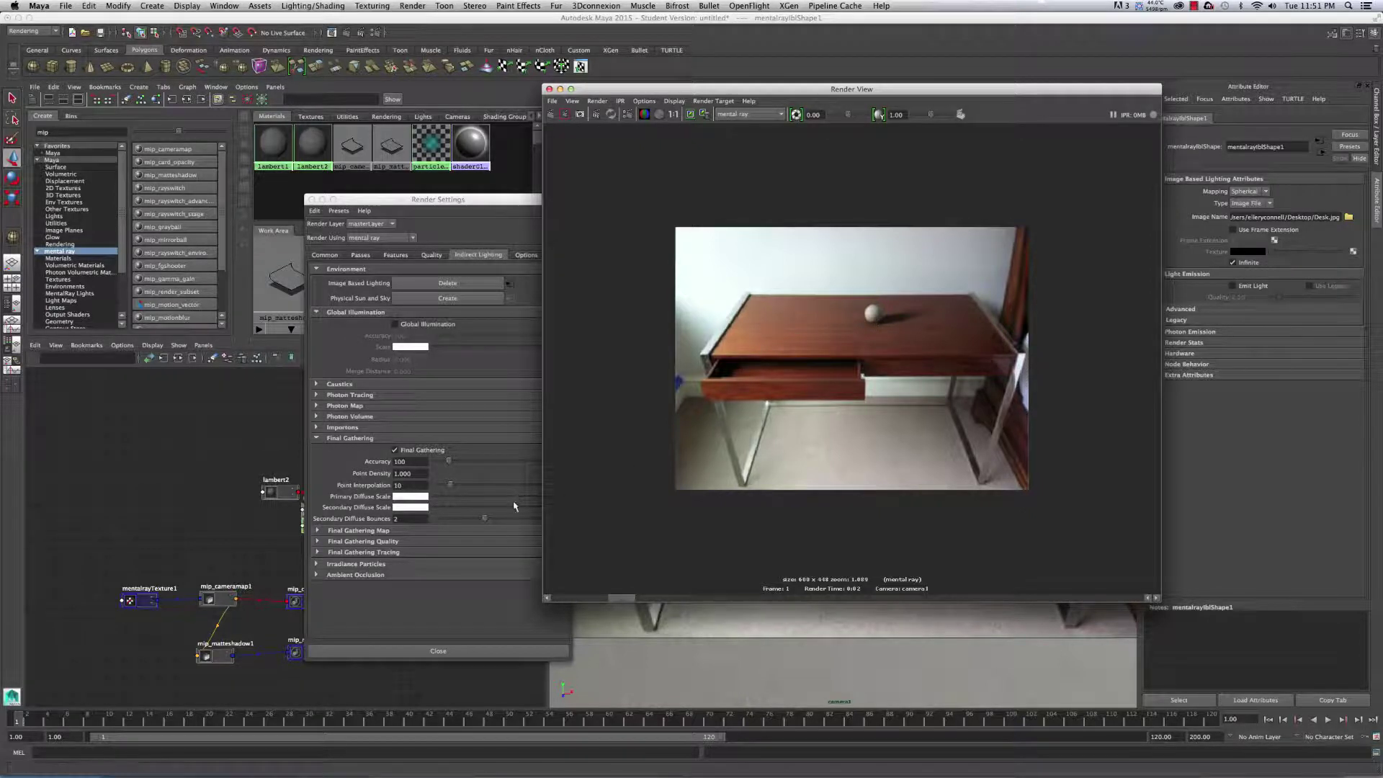
click(311, 200)
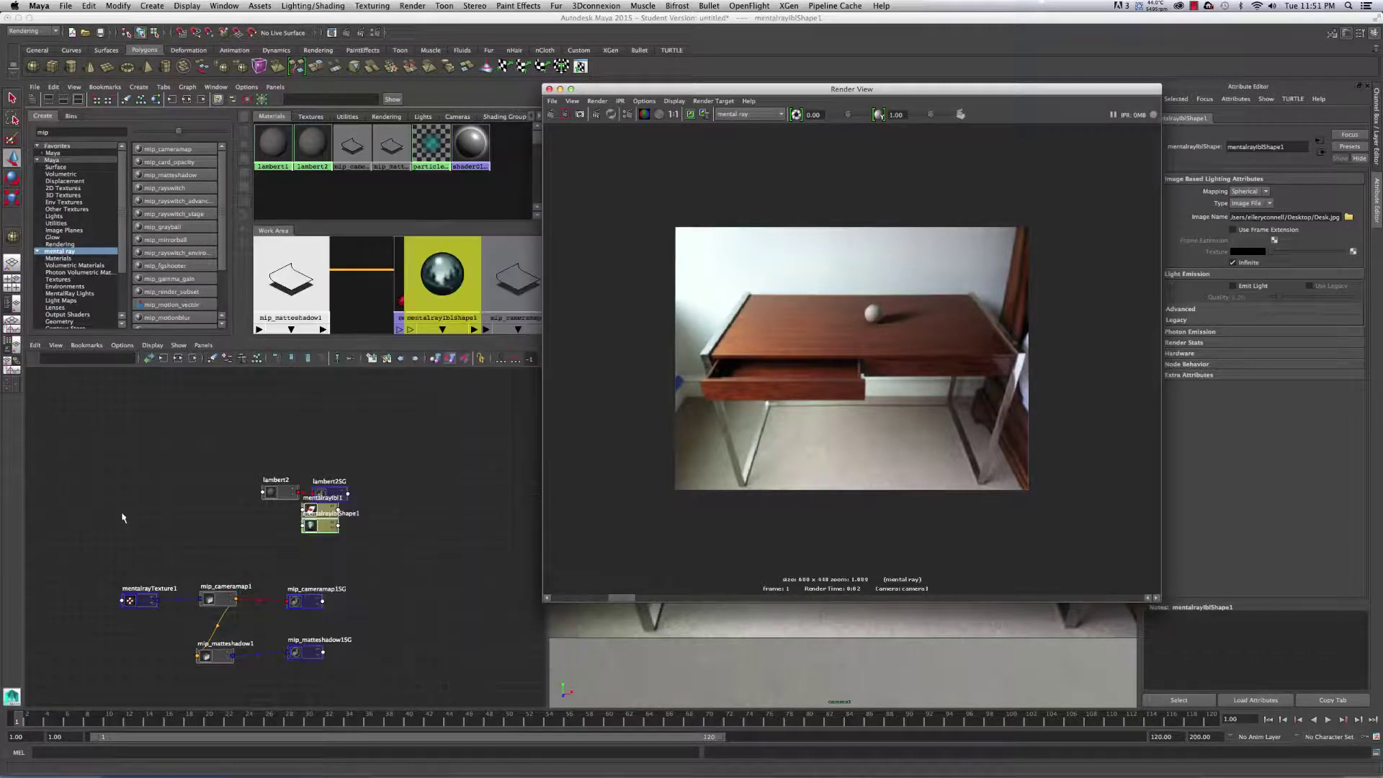
Step: Spread out the mip_cameramap1 and mip_matteshadow1 networks in the node graph and show the mentalrayTexture1 attributes
click(124, 516)
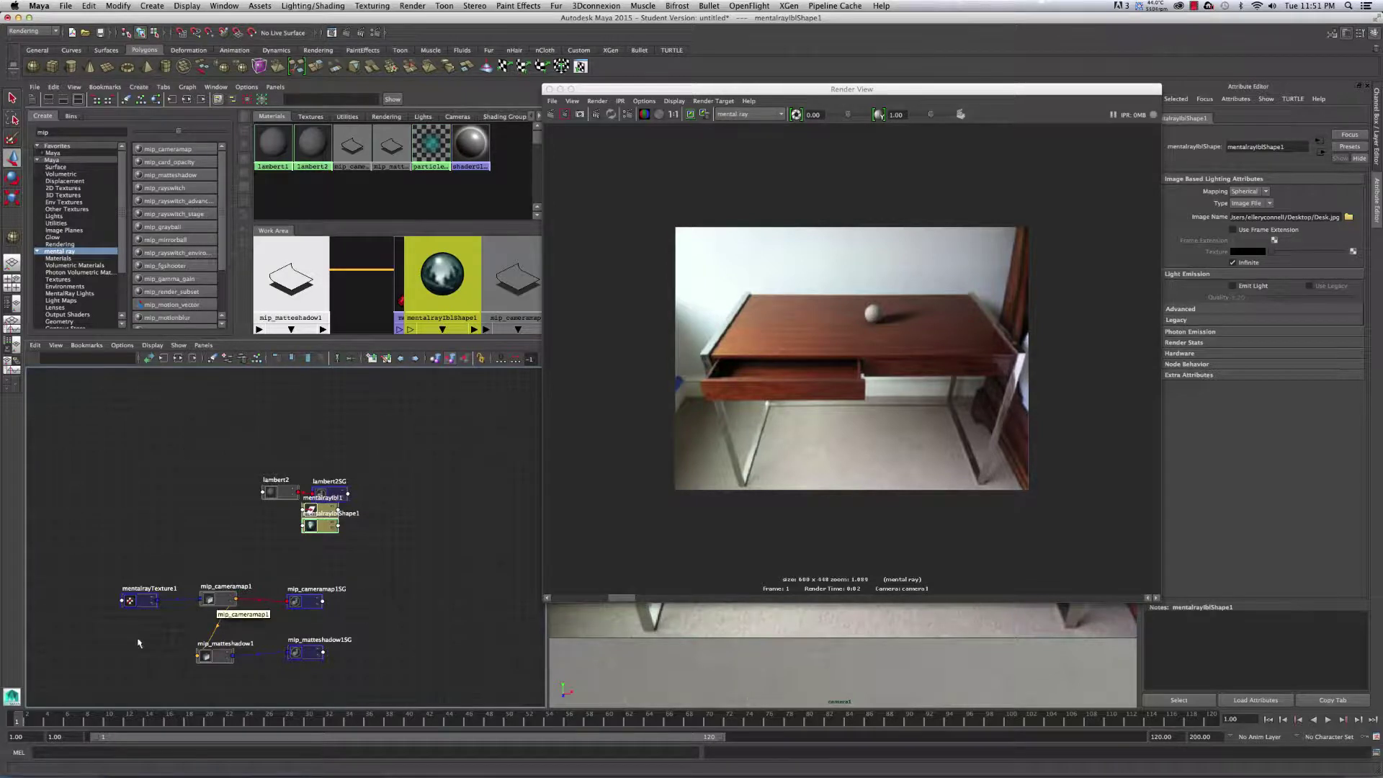
click(211, 599)
key(f)
key(a)
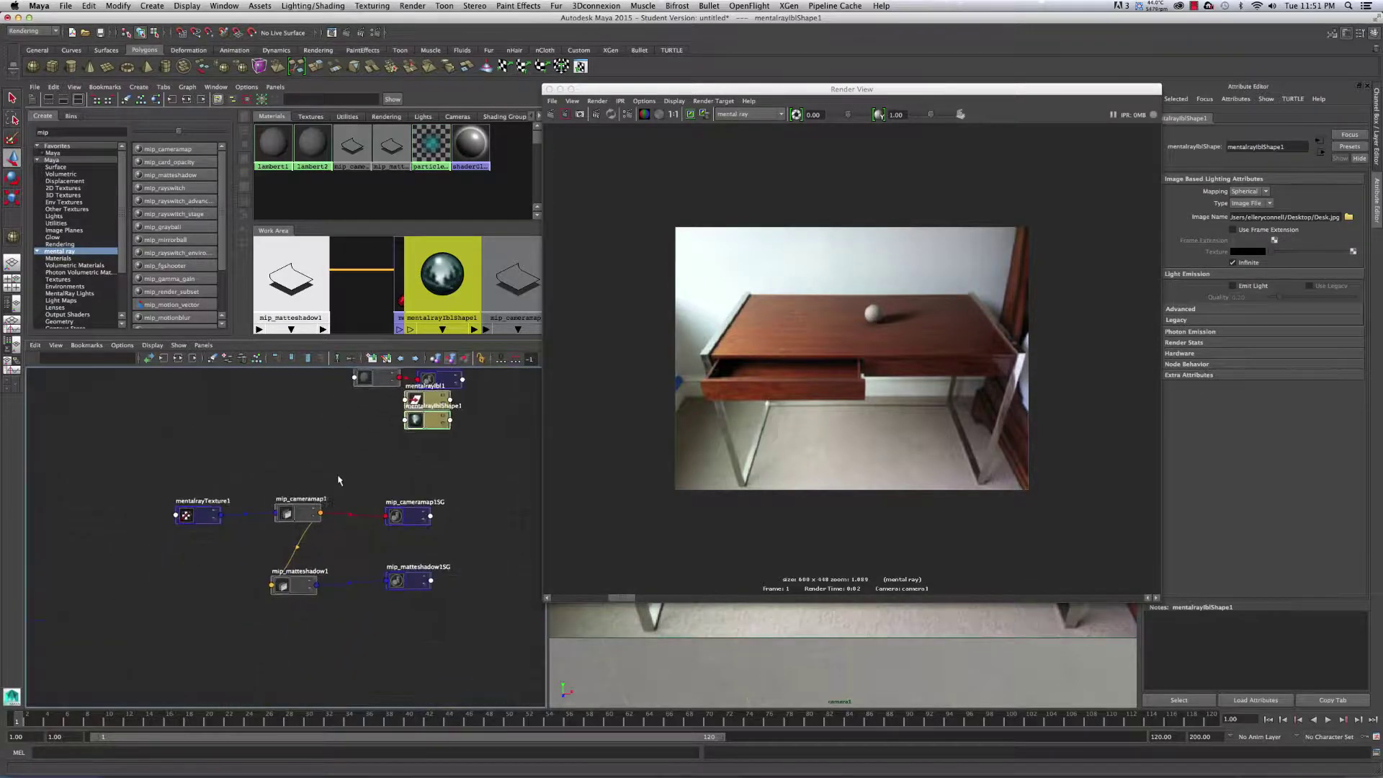
scroll(406, 533, up, 3)
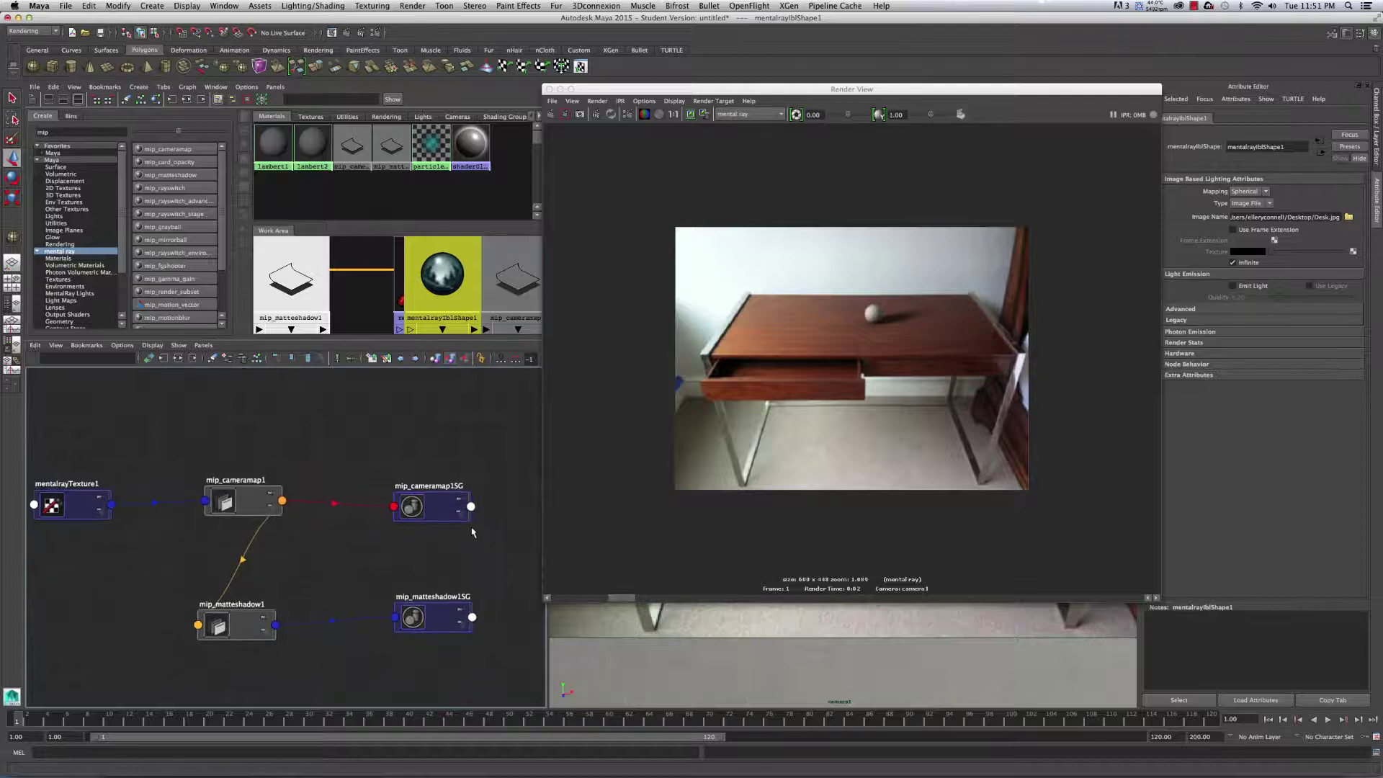
drag(476, 475, 443, 468)
right_drag(258, 470, 264, 470)
drag(264, 470, 274, 441)
drag(252, 594, 247, 588)
drag(287, 435, 271, 458)
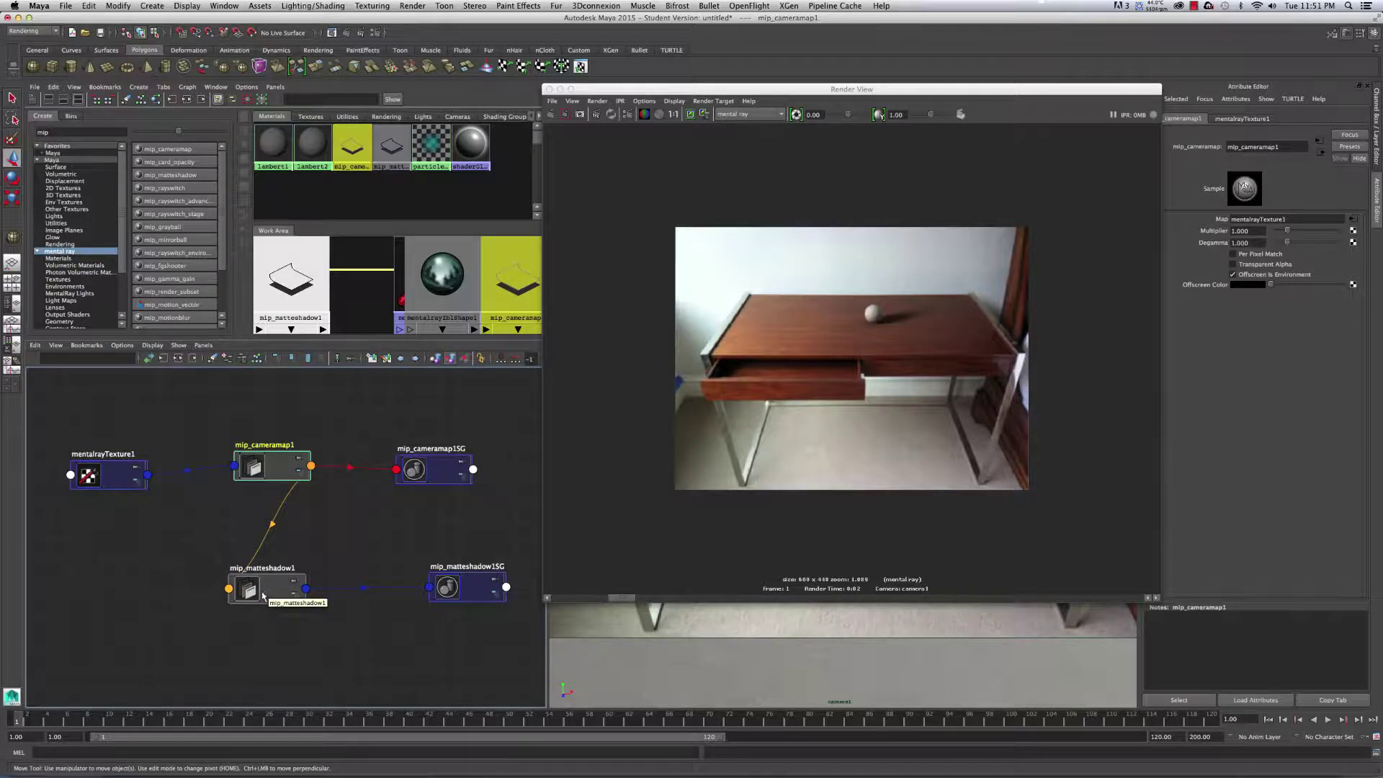
mouse_move(97, 476)
mouse_down()
mouse_move(85, 473)
mouse_move(101, 474)
mouse_up()
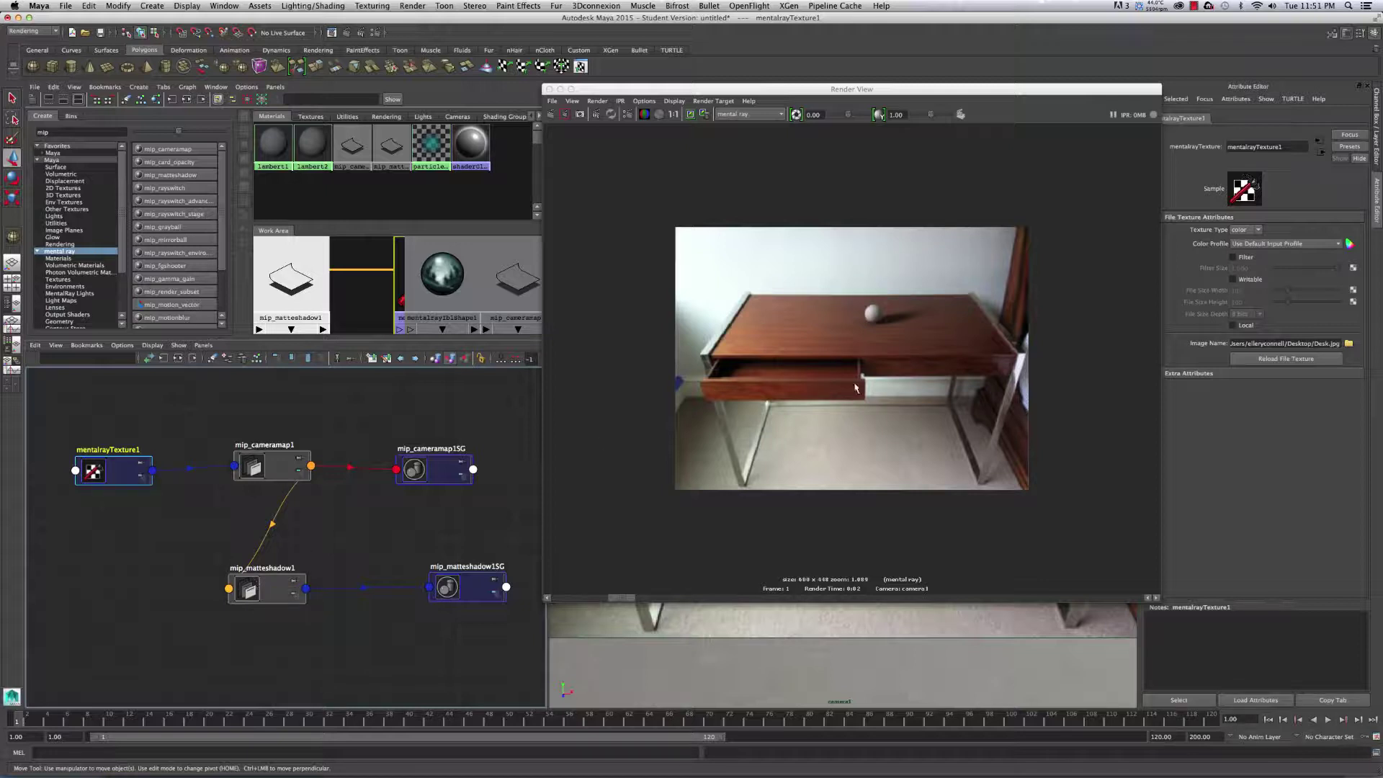
Step: Separate the overlapping mentalrayIbl1 and mentalrayIblShape1 nodes below the lambert2 network and show the mentalrayIblShape1 attributes
scroll(386, 510, down, 5)
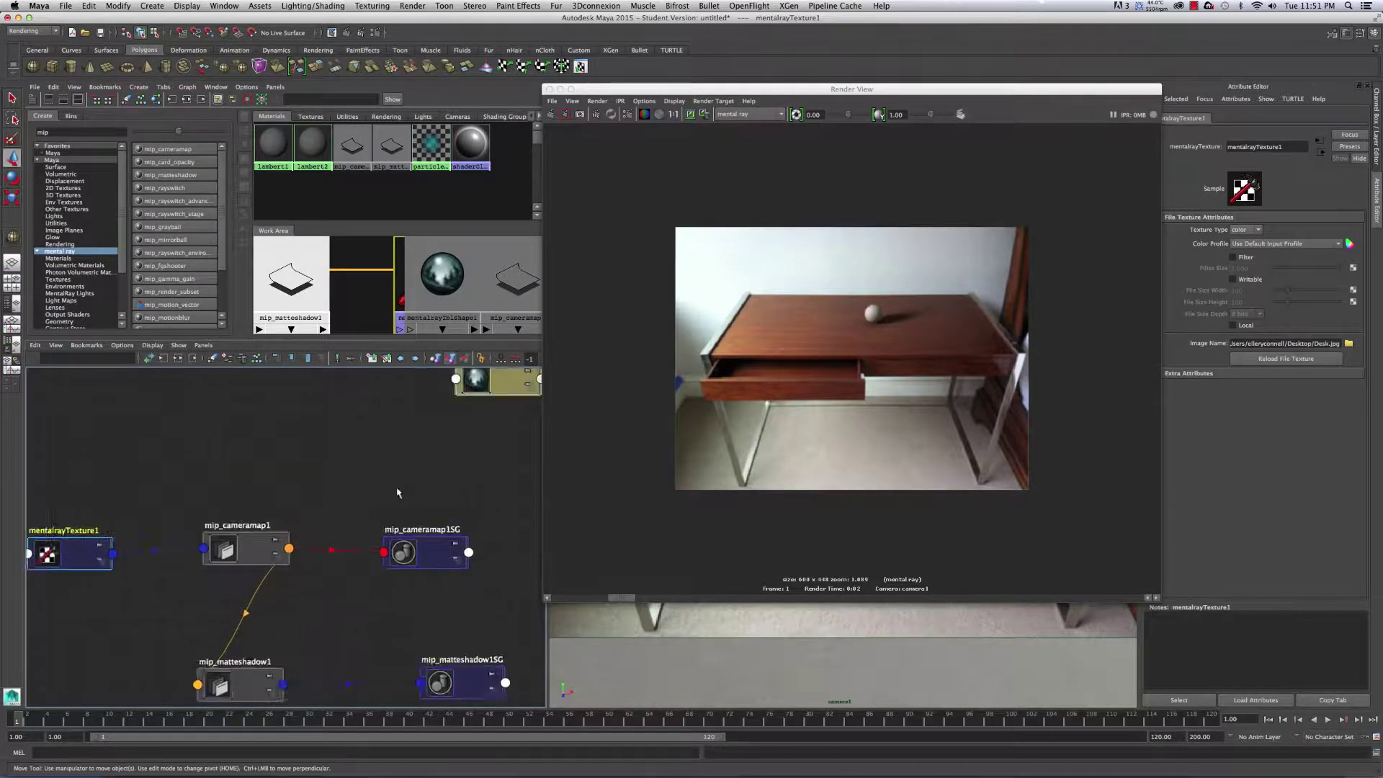
scroll(385, 509, up, 5)
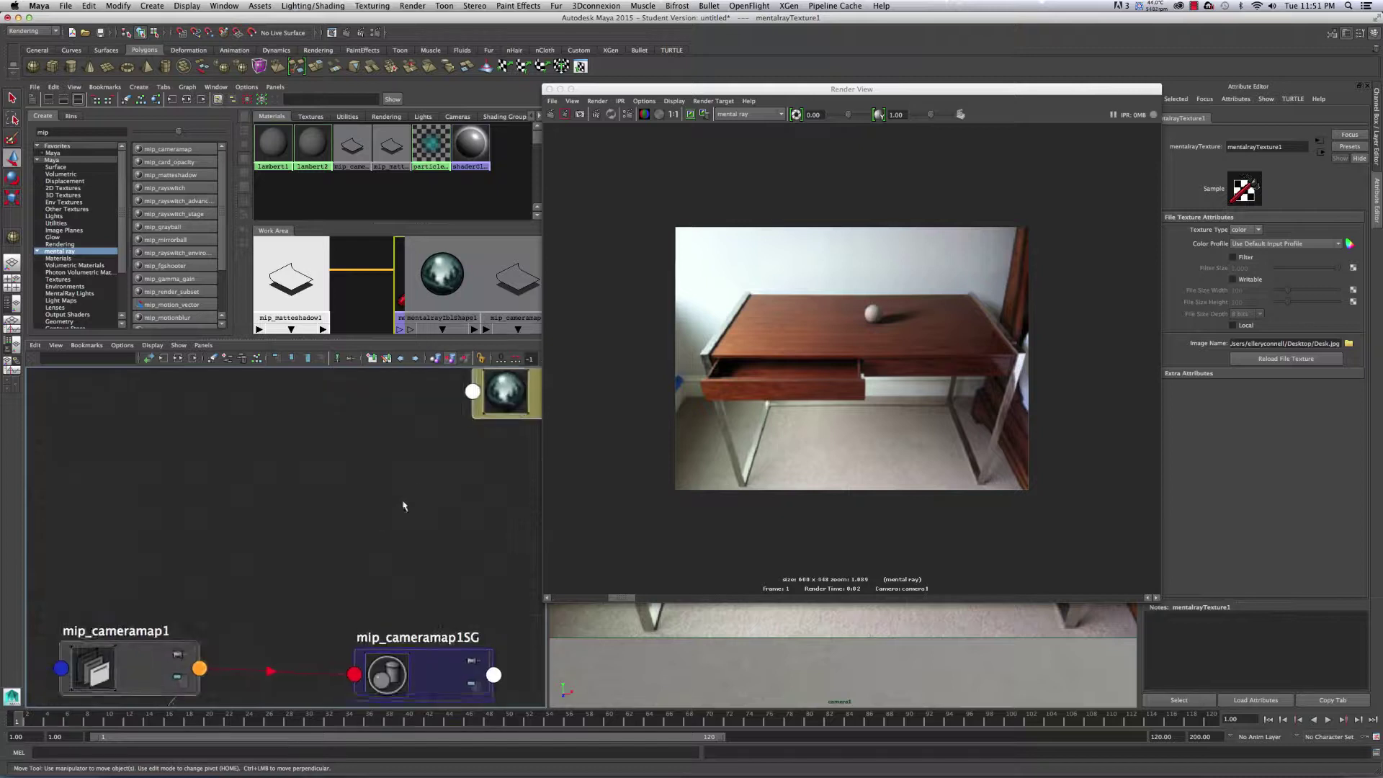
alt+middle_drag(504, 508, 410, 547)
alt+middle_drag(363, 572, 327, 598)
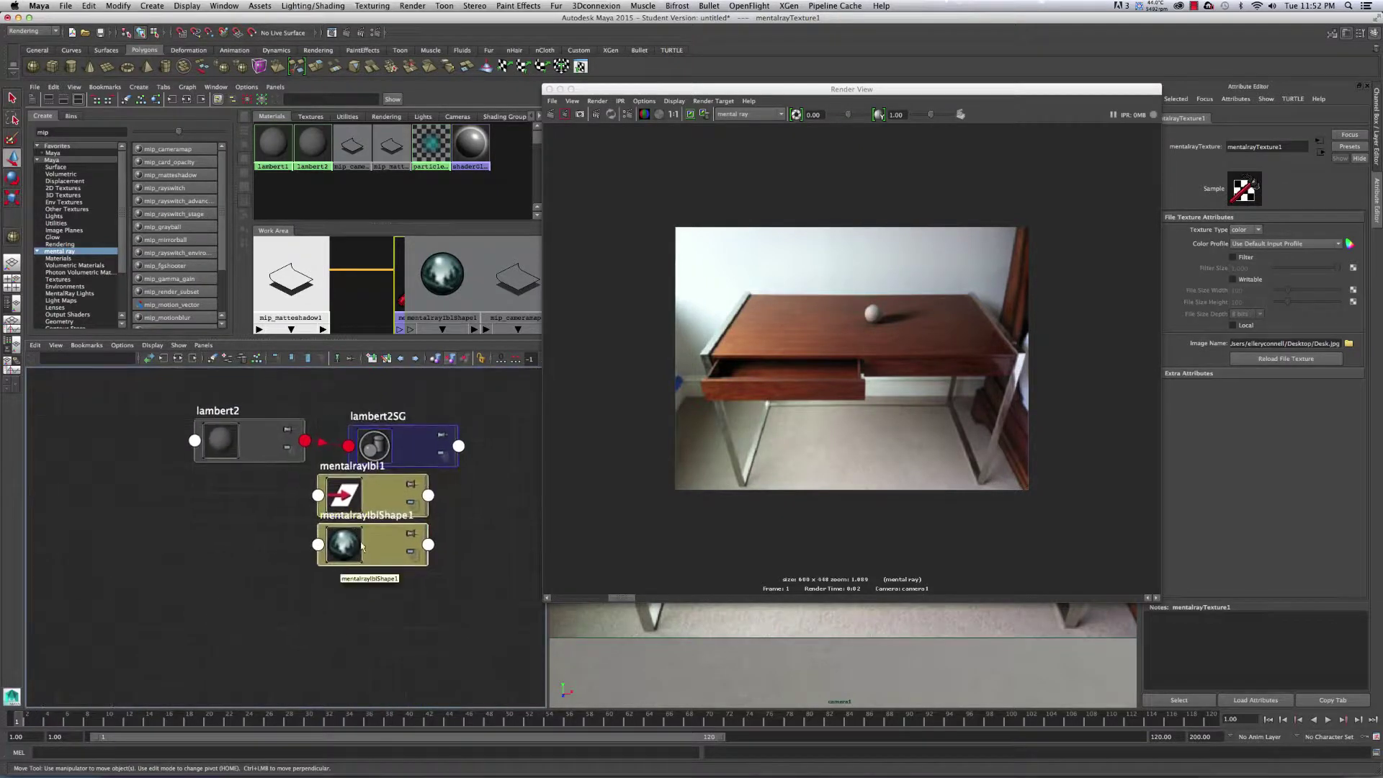
drag(362, 545, 428, 588)
drag(360, 500, 281, 555)
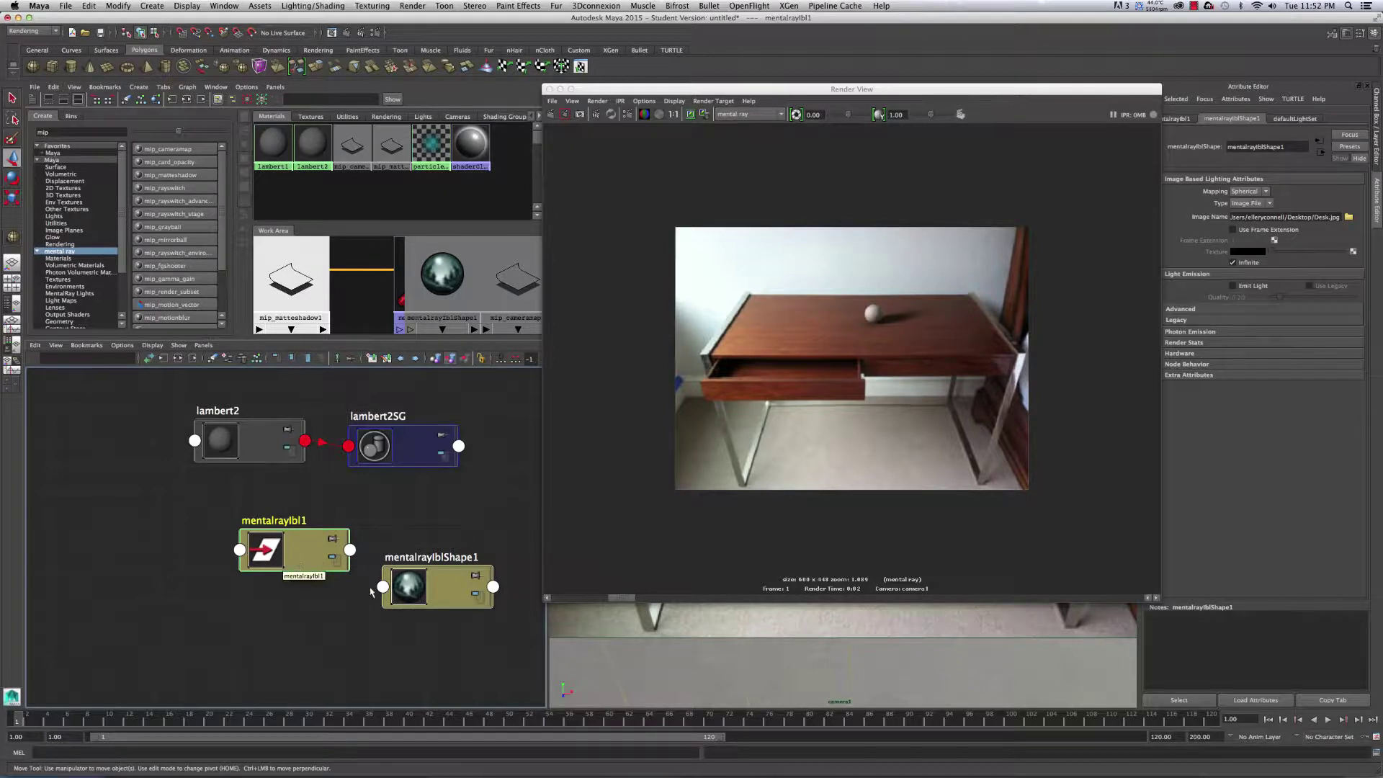
drag(419, 581, 378, 621)
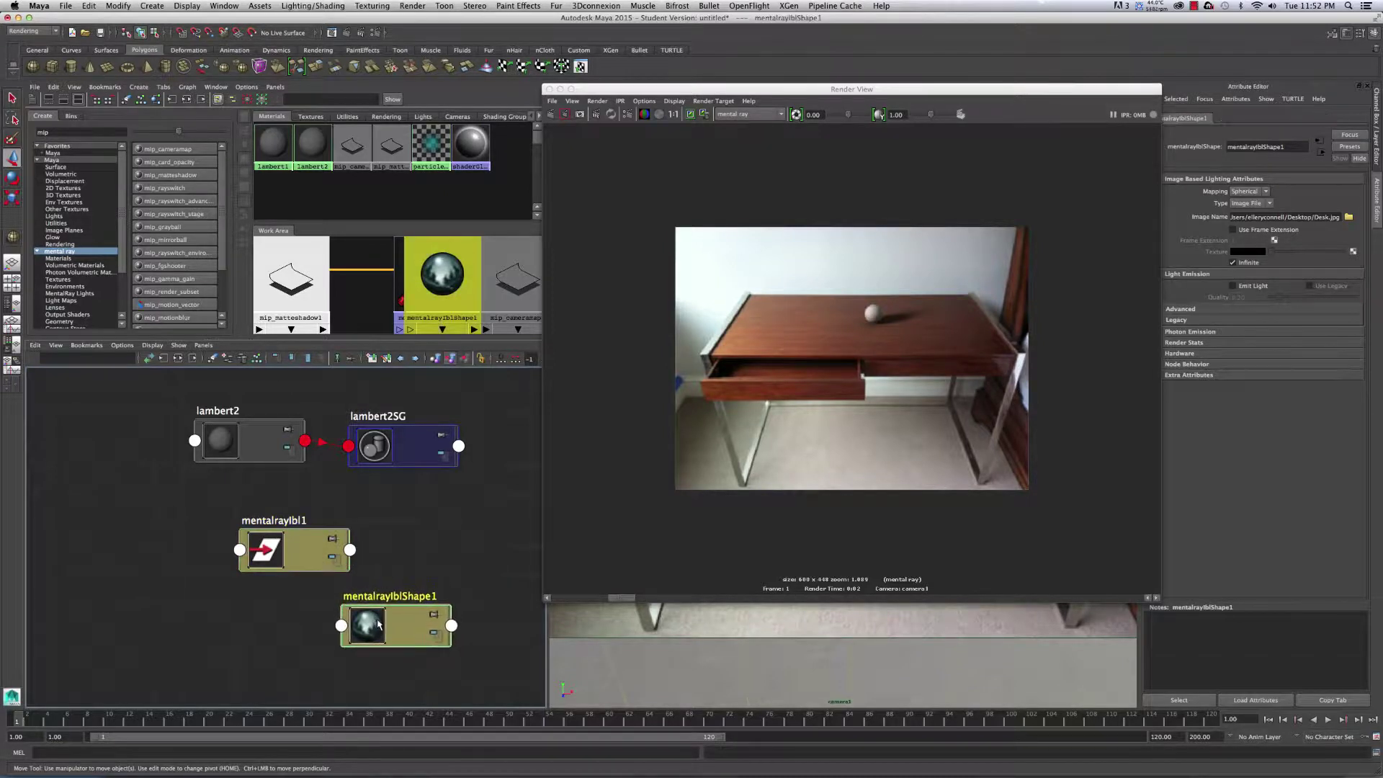